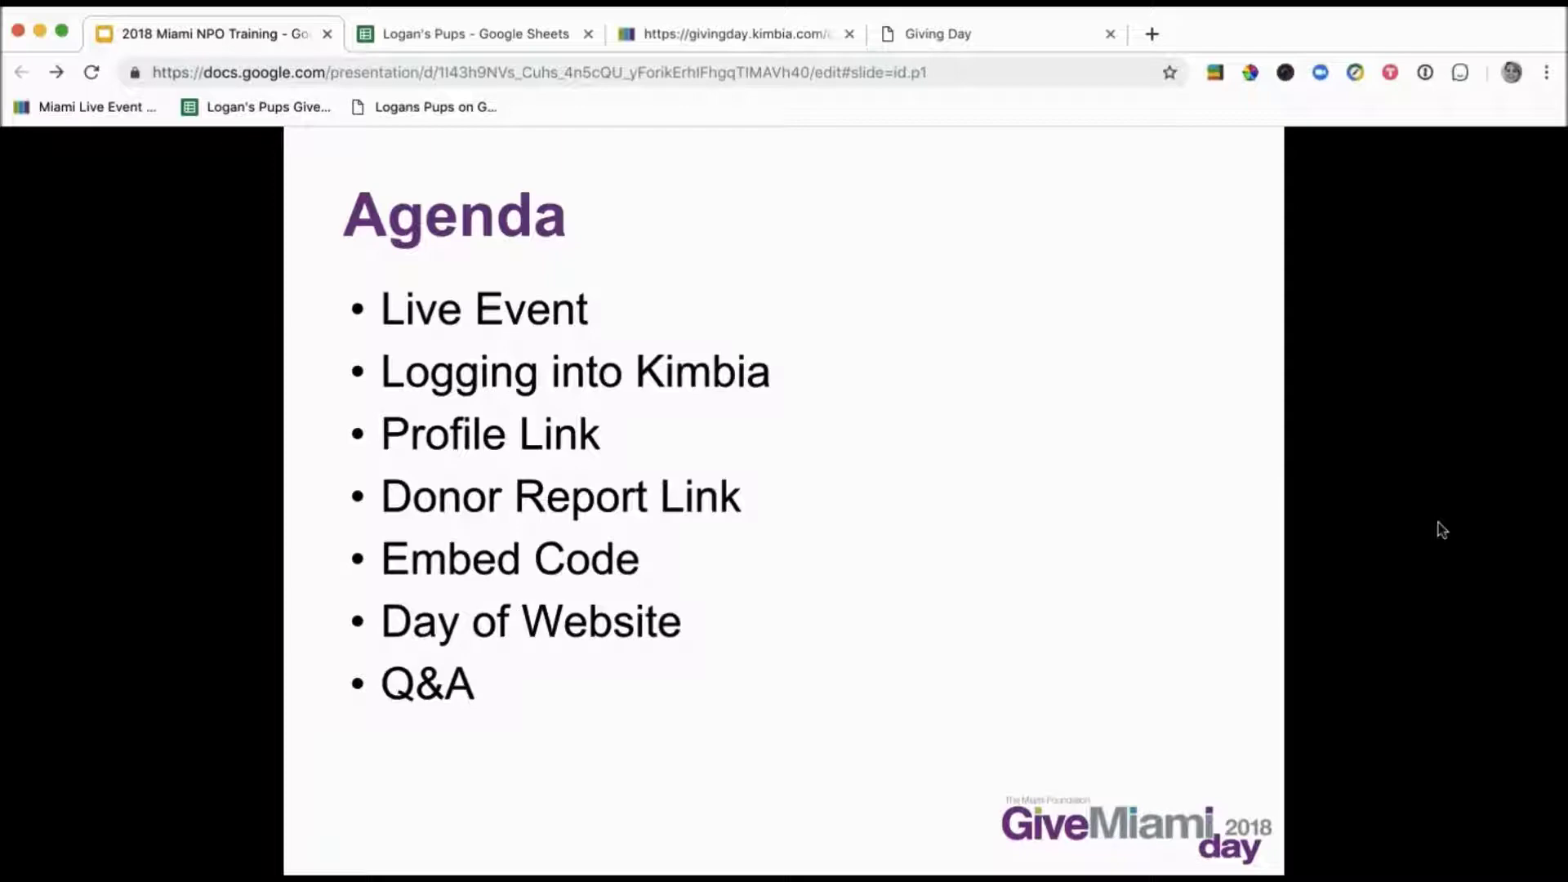
- Go through the training slides from Agenda to the Private Matching Funds slide, briefly revisiting the Direct Links slide
{"action": "key", "text": "Right"}
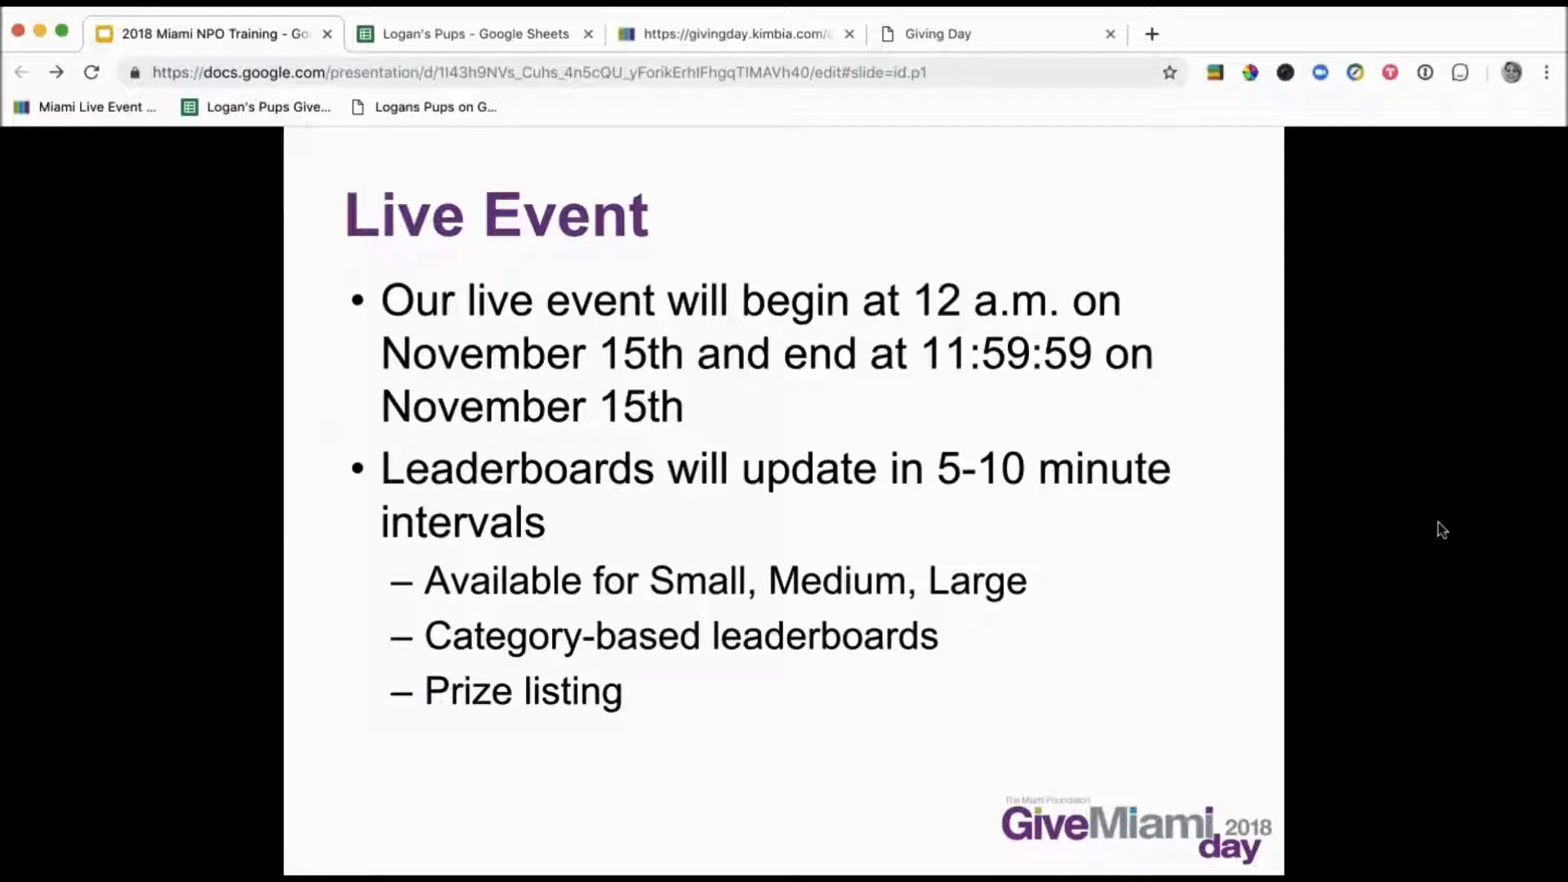
{"action": "key", "text": "Right"}
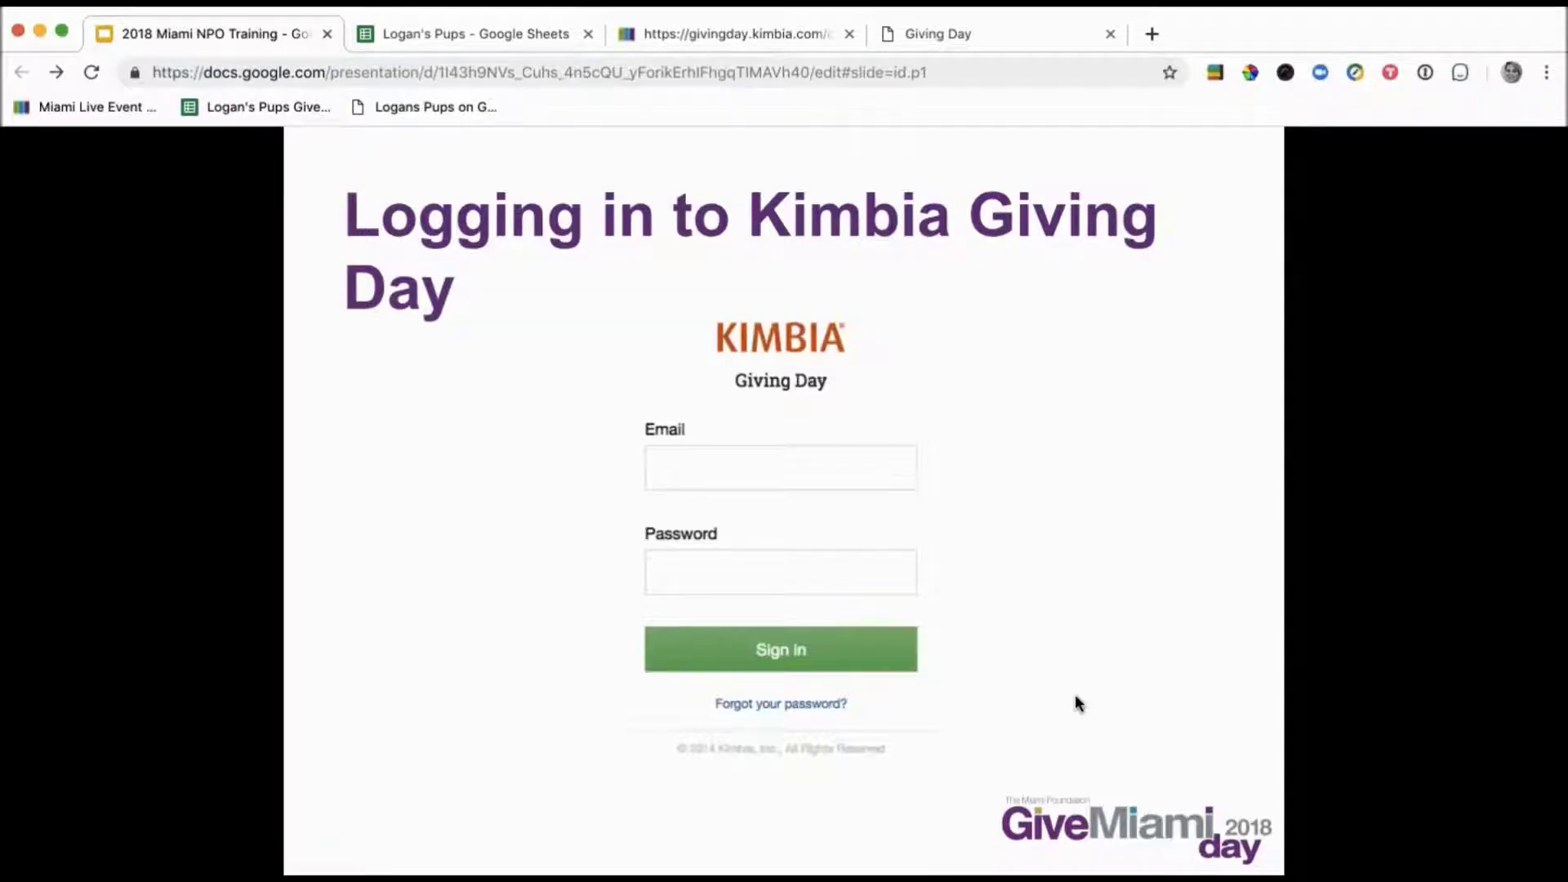
{"action": "key", "text": "Right"}
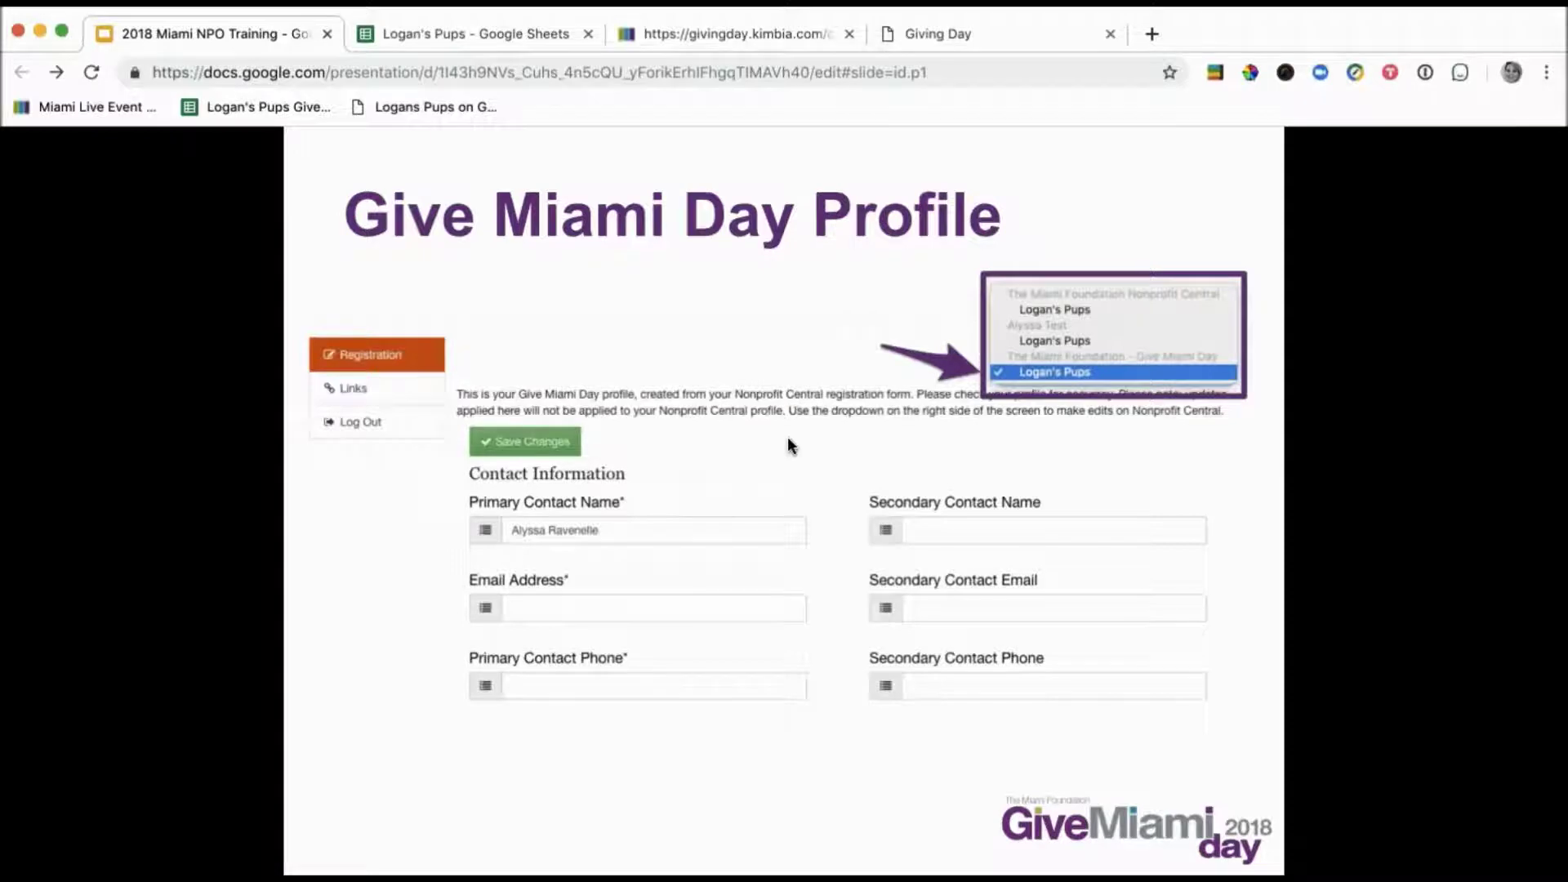
{"action": "key", "text": "Right"}
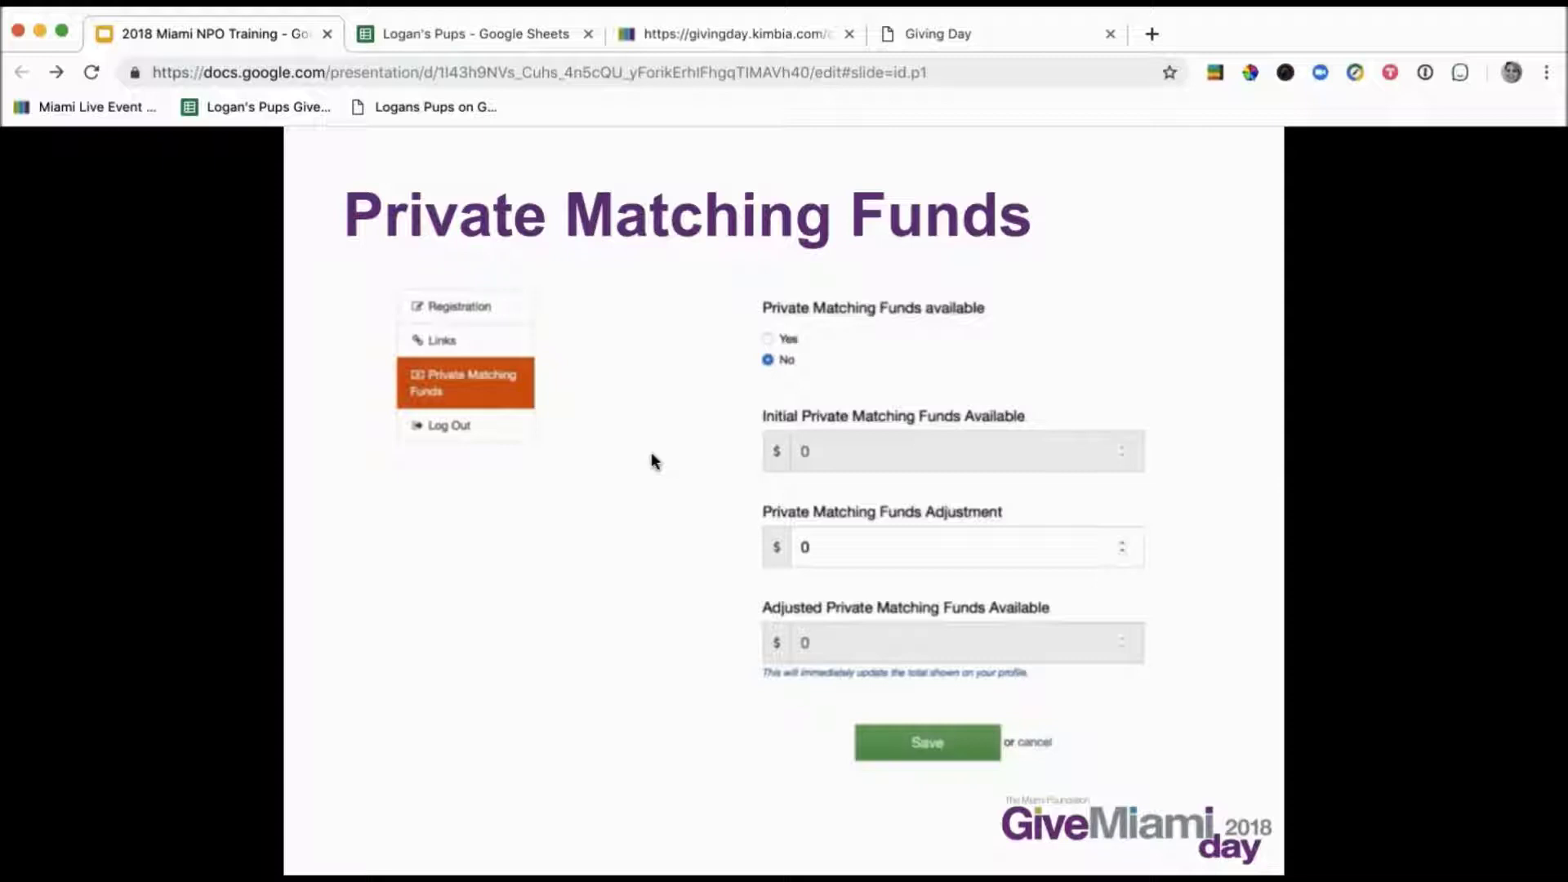
{"action": "key", "text": "Left"}
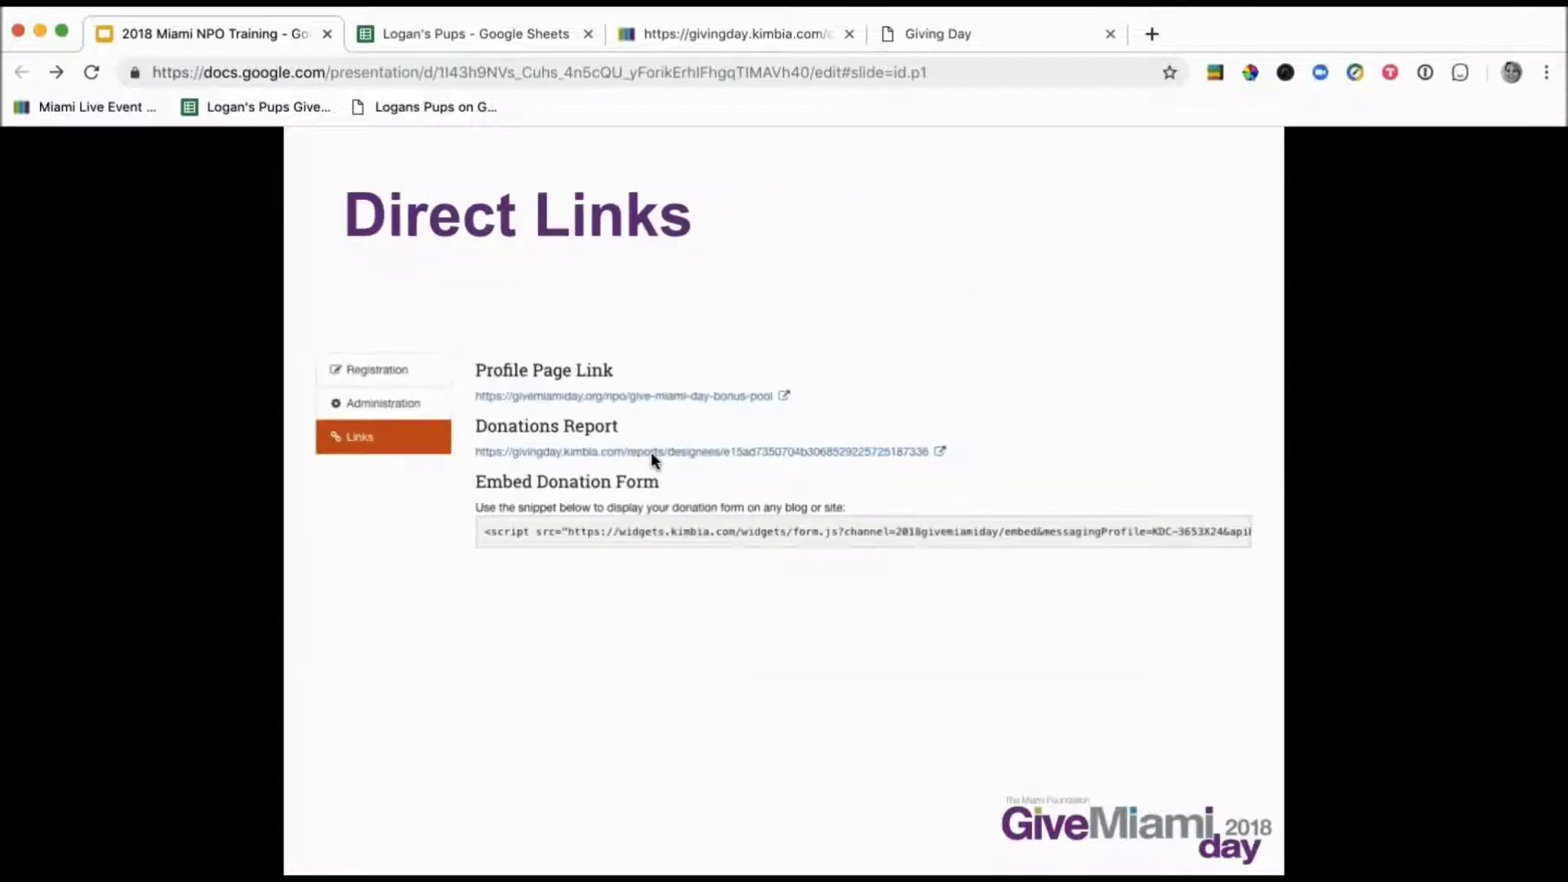
{"action": "key", "text": "Right"}
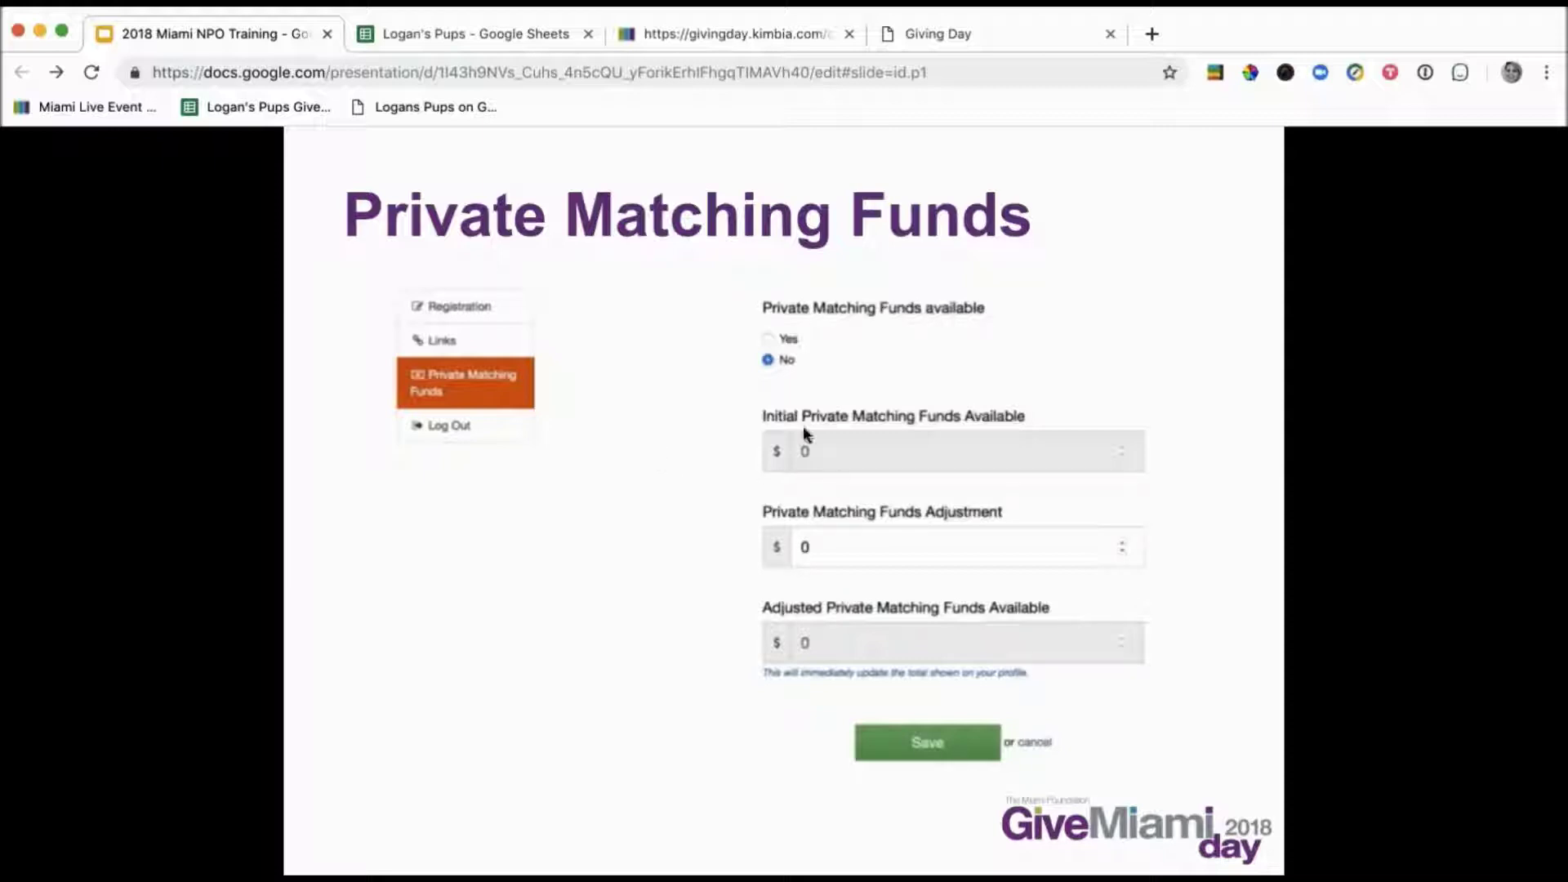
- Switch to the Giving Day site, change the organization to the test event's Logan's Pups entry, and open its Matching Funds page
{"action": "left_click", "coordinate": [963, 36]}
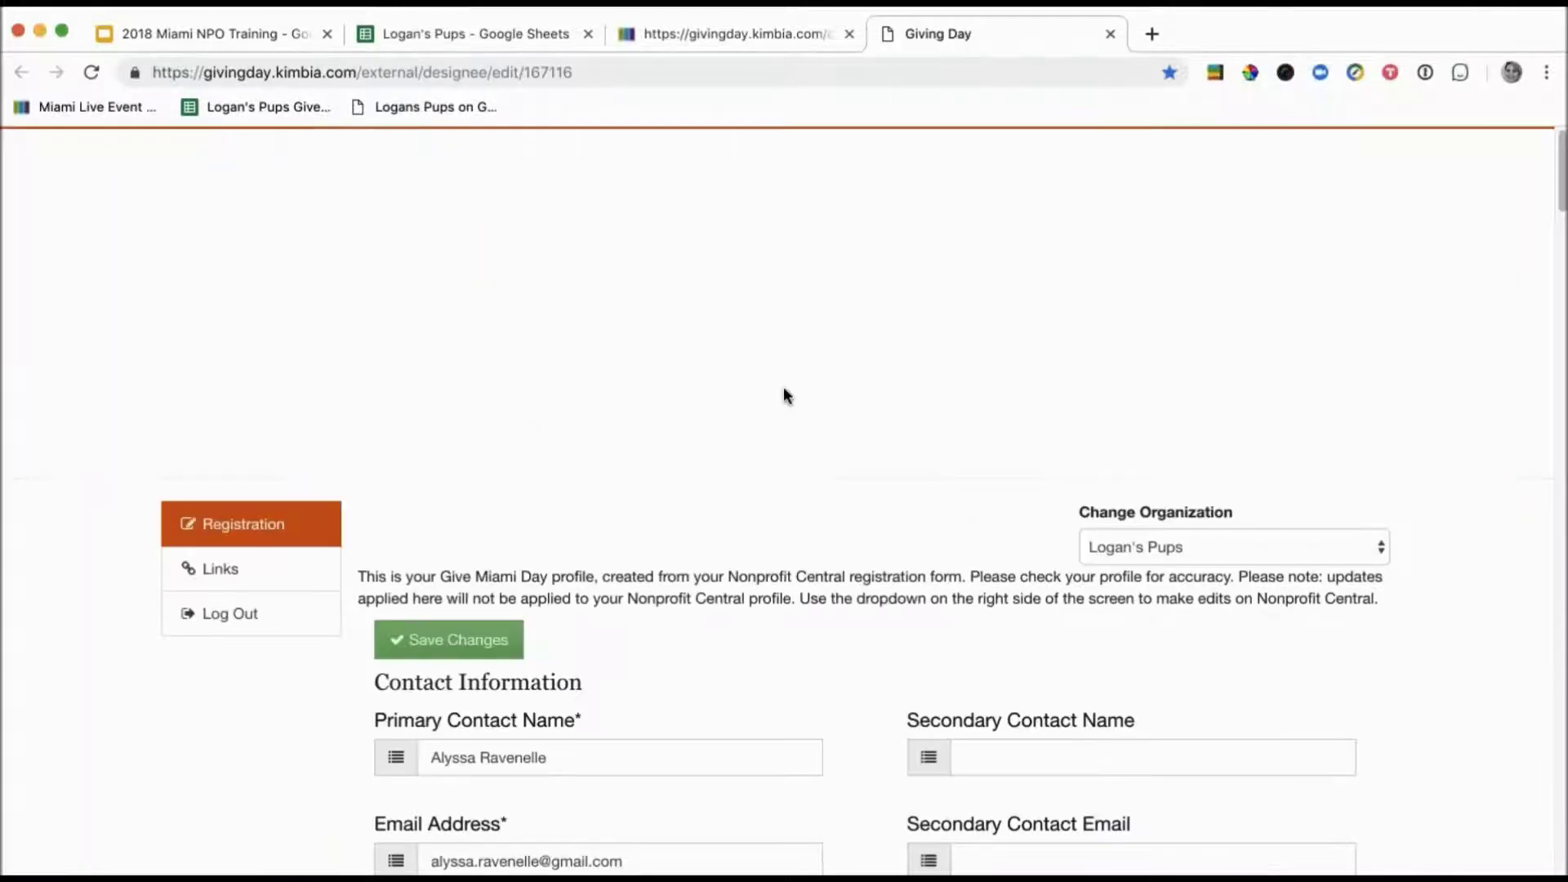
{"action": "left_click", "coordinate": [1197, 441]}
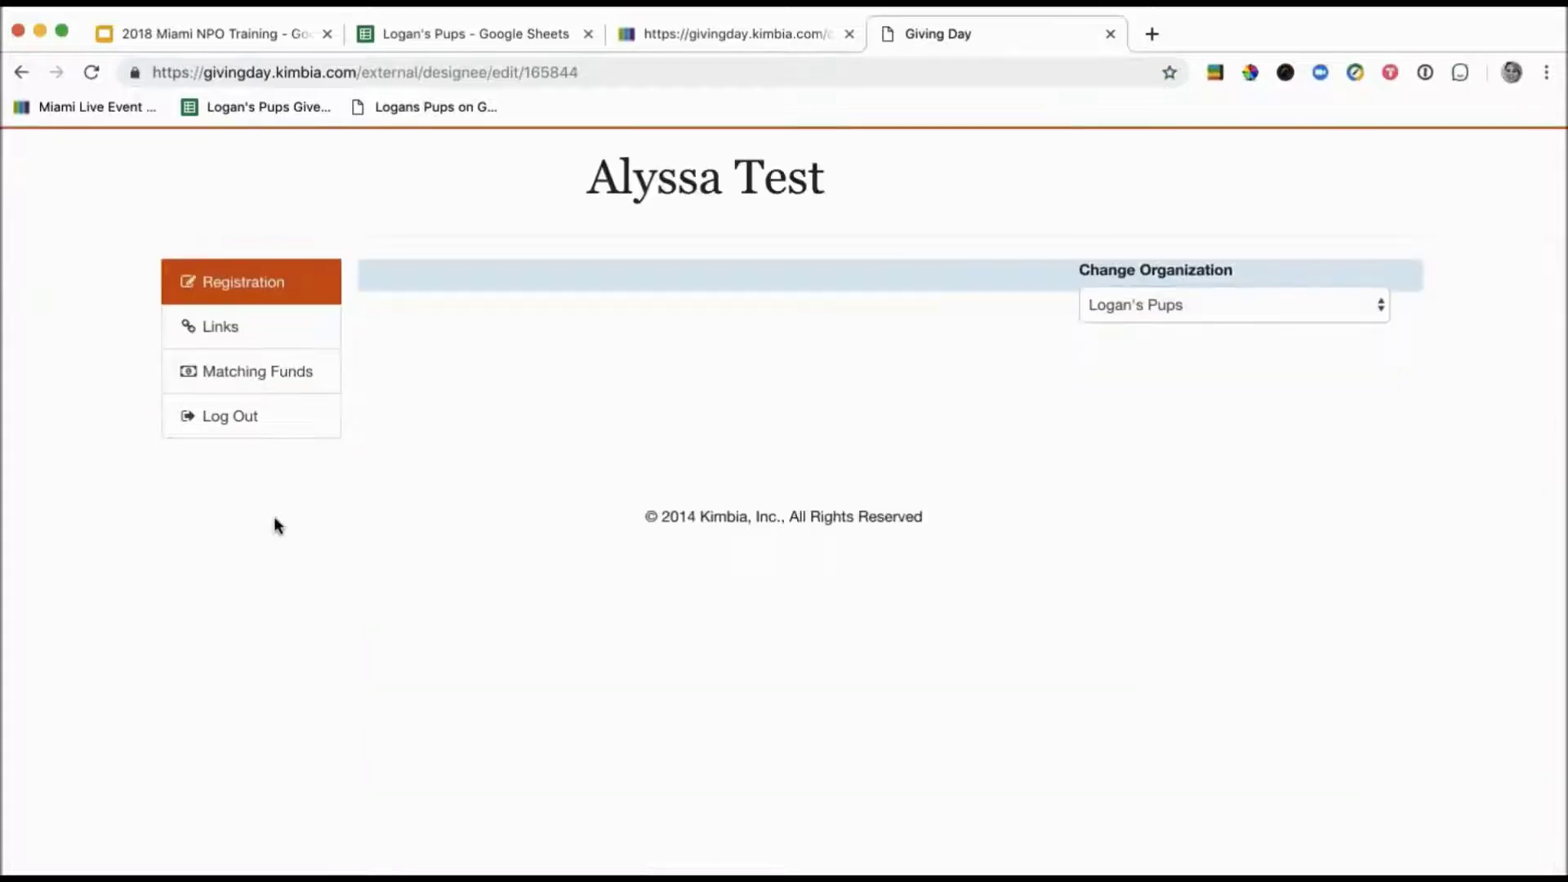
{"action": "left_click", "coordinate": [265, 374]}
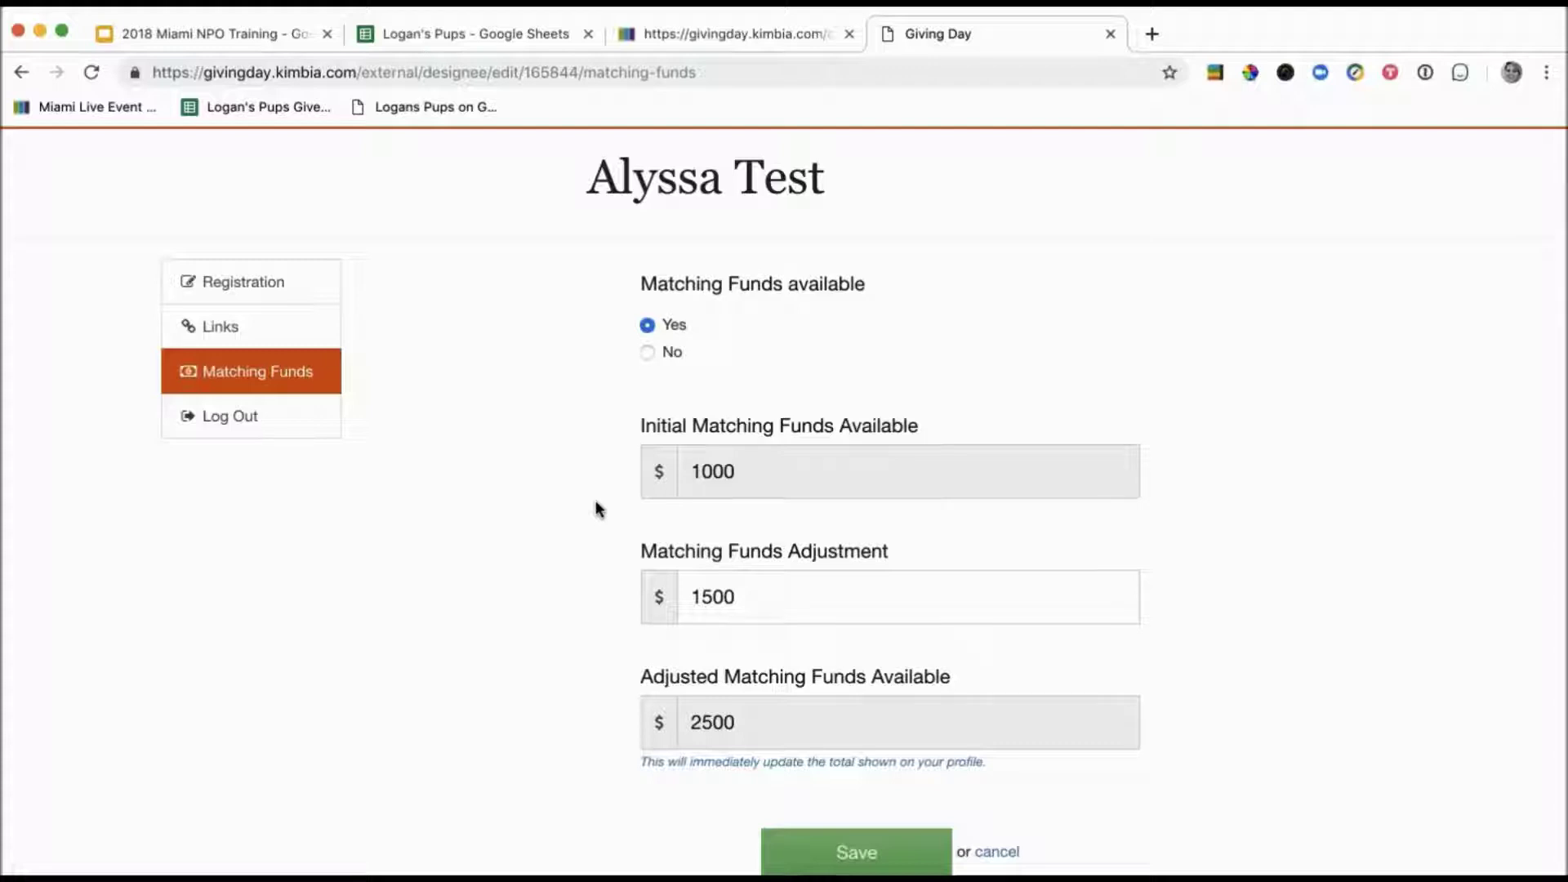
- Replace the Matching Funds Adjustment amount with 0
{"action": "left_click", "coordinate": [777, 596]}
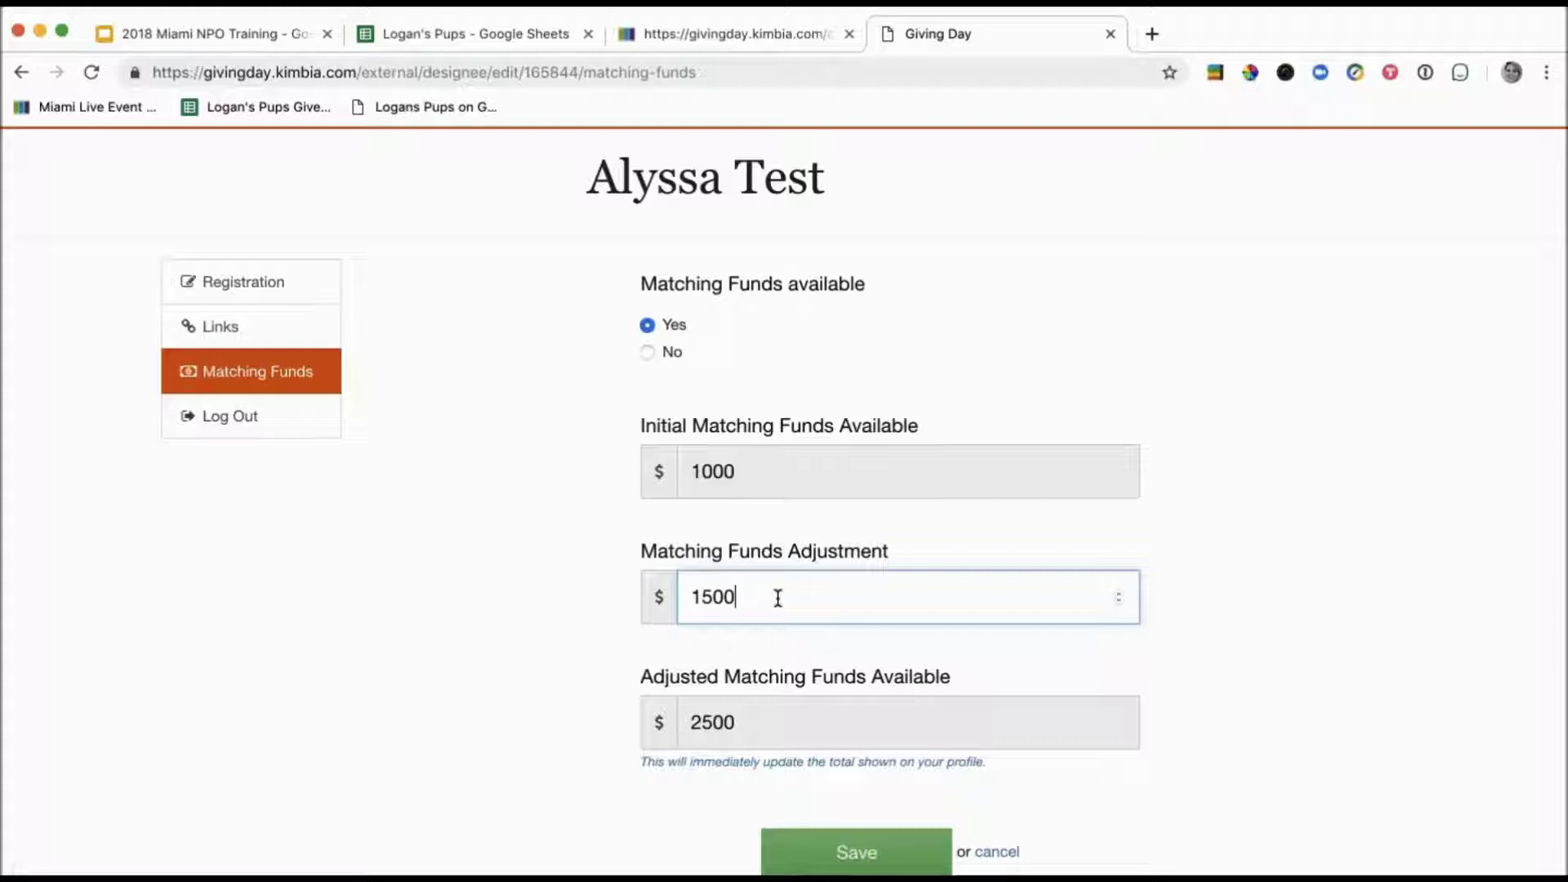
{"action": "left_click_drag", "start_coordinate": [688, 599], "coordinate": [749, 605]}
{"action": "left_click", "coordinate": [751, 605]}
{"action": "scroll", "coordinate": [686, 445], "scroll_direction": "down", "scroll_amount": 1}
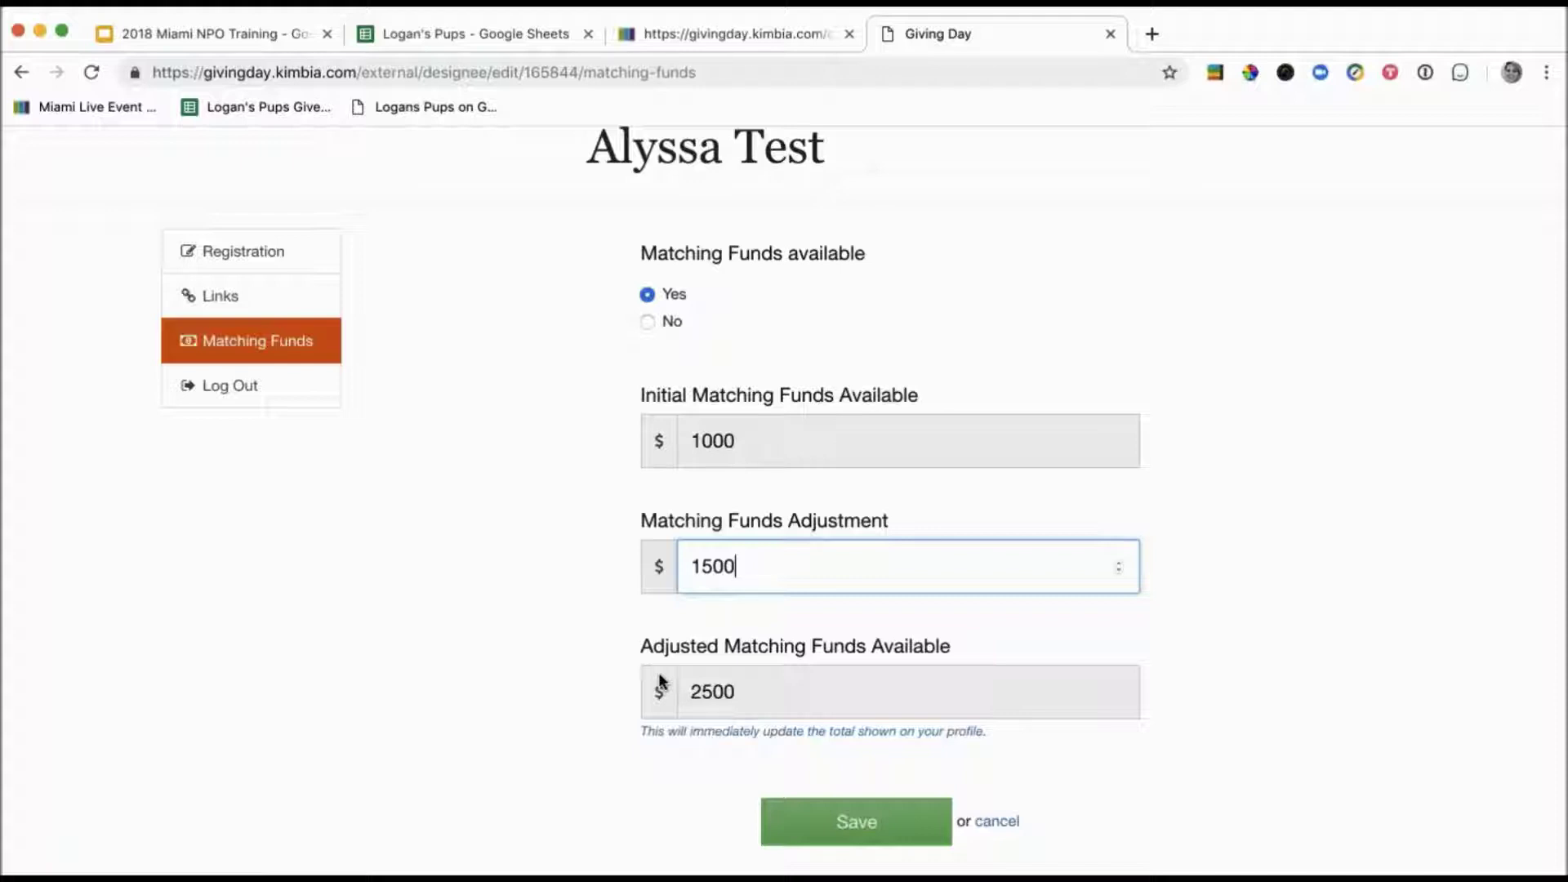
{"action": "key", "text": "BackSpace"}
{"action": "key", "text": "BackSpace"}
{"action": "key", "text": "BackSpace"}
{"action": "key", "text": "BackSpace"}
{"action": "type", "text": "0"}
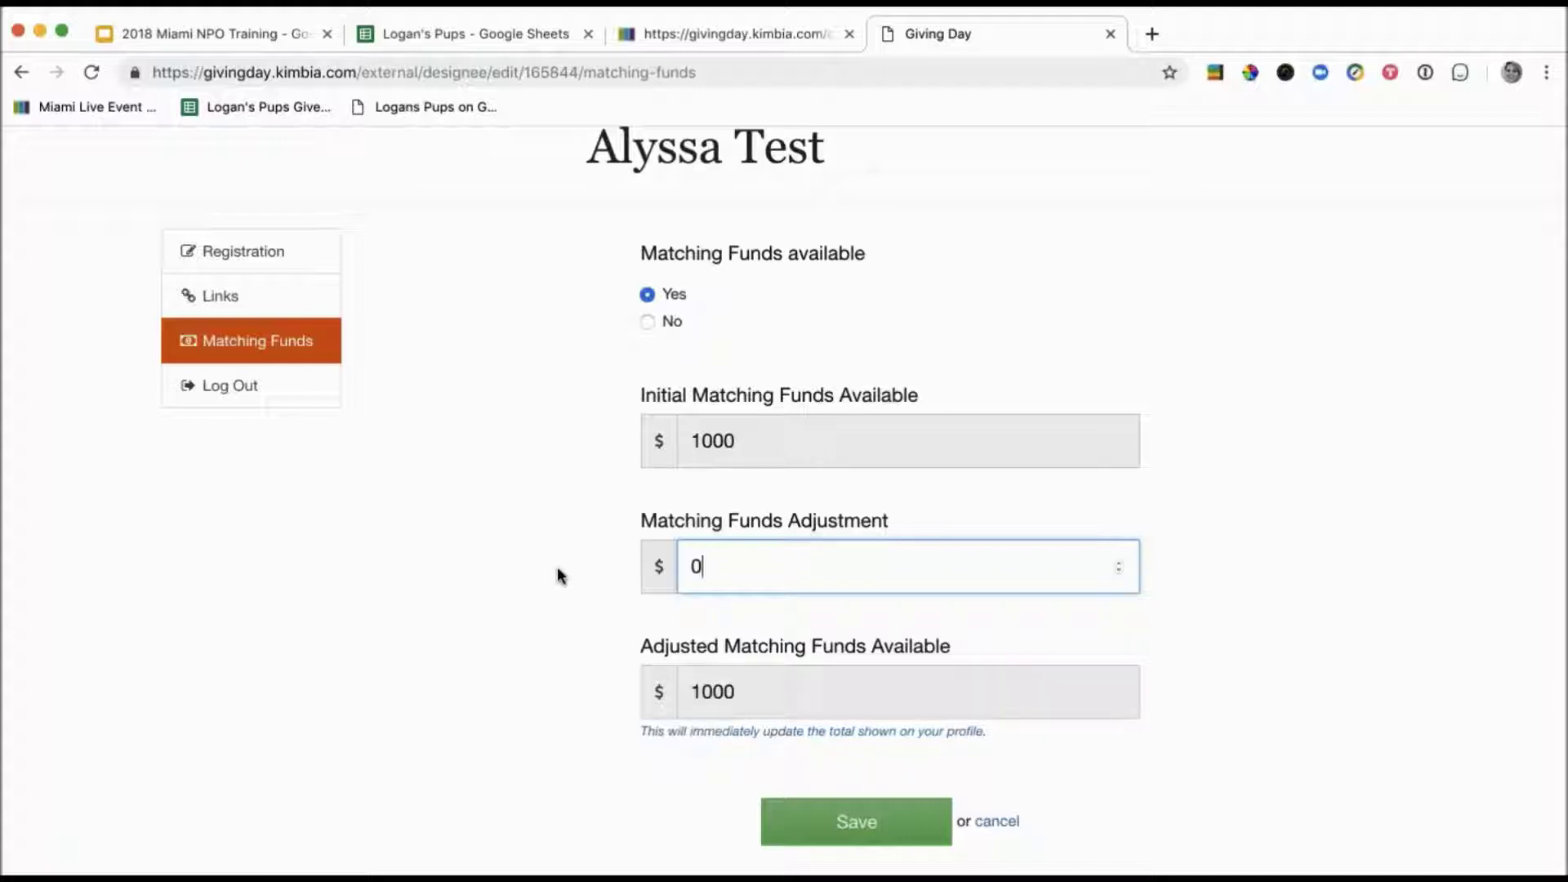
- Set the Matching Funds Adjustment to 500 and save the matching funds settings
{"action": "key", "text": "BackSpace"}
{"action": "type", "text": "500"}
{"action": "left_click", "coordinate": [871, 822]}
{"action": "left_click", "coordinate": [870, 827]}
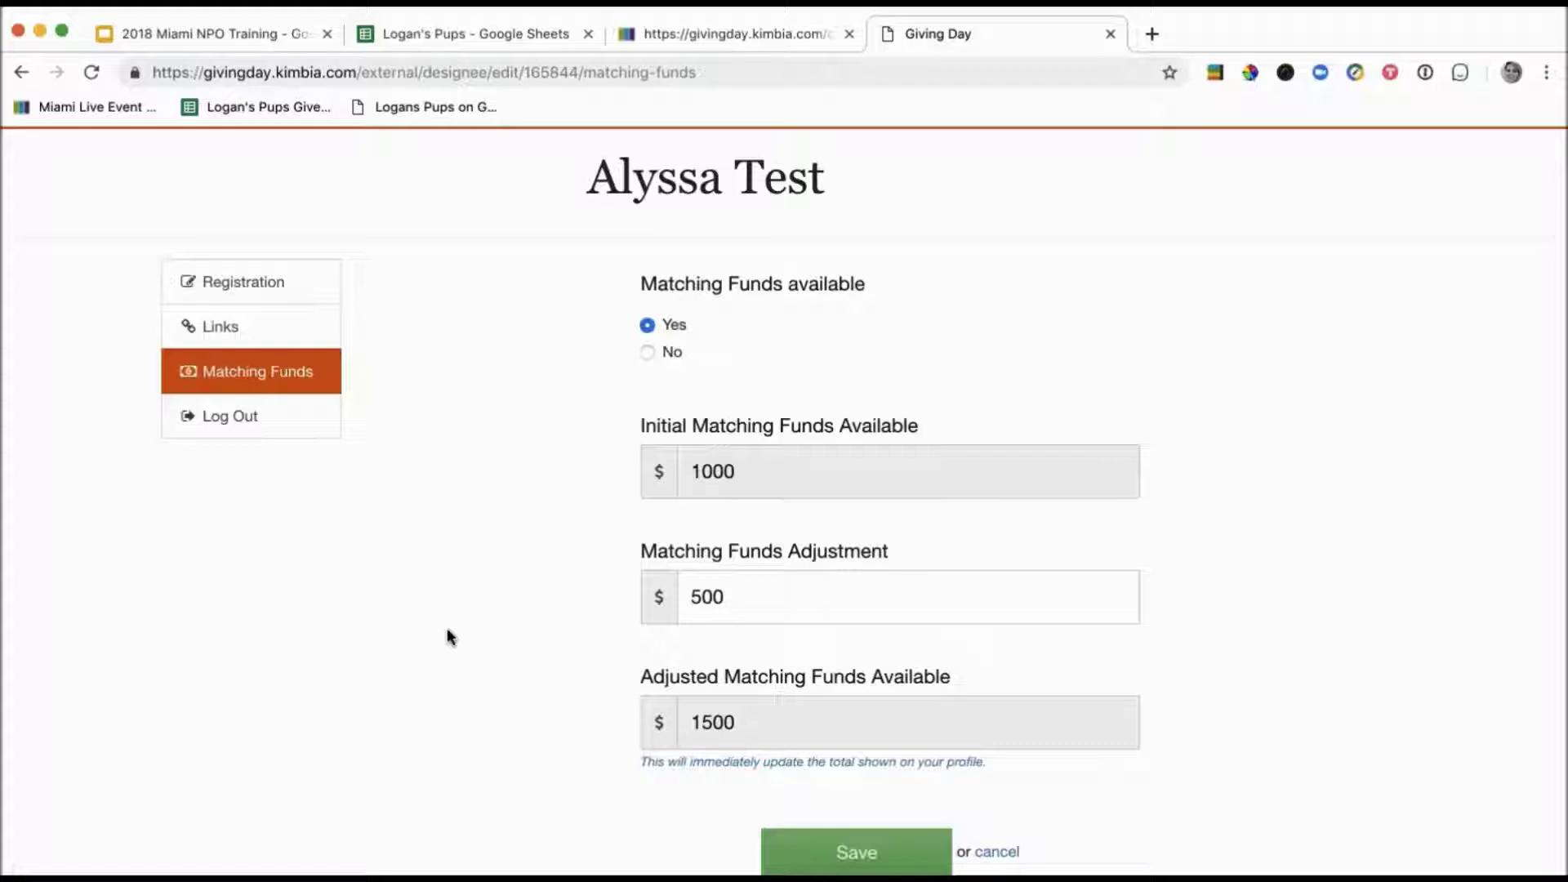
- Return to the training presentation in Google Slides and show the Direct Links slide followed by the Profile Page Link slide
{"action": "left_click", "coordinate": [242, 36]}
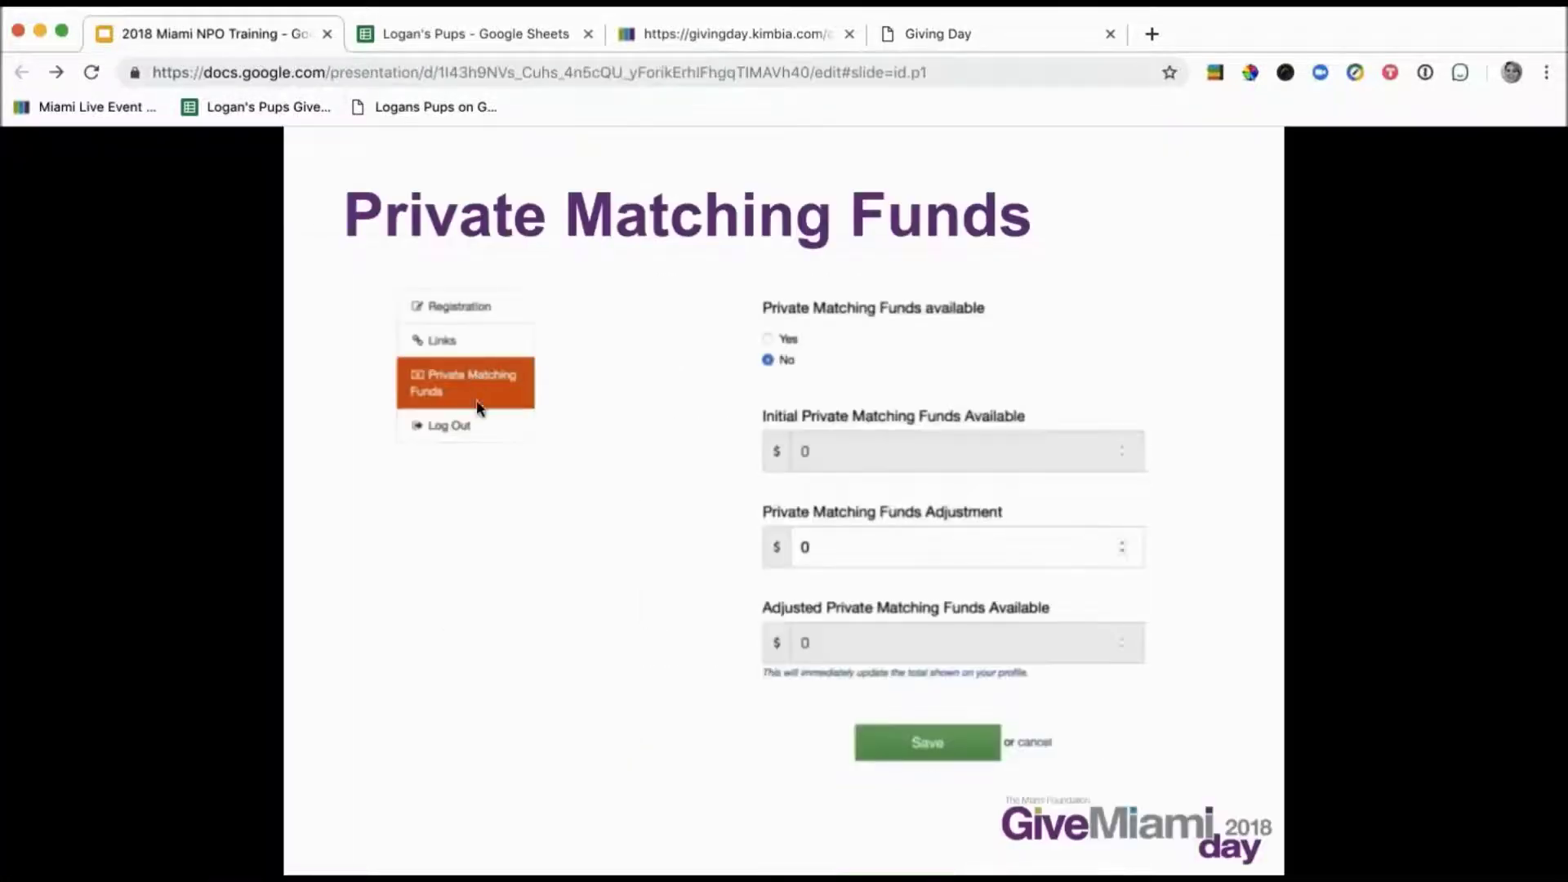
{"action": "left_click", "coordinate": [495, 480]}
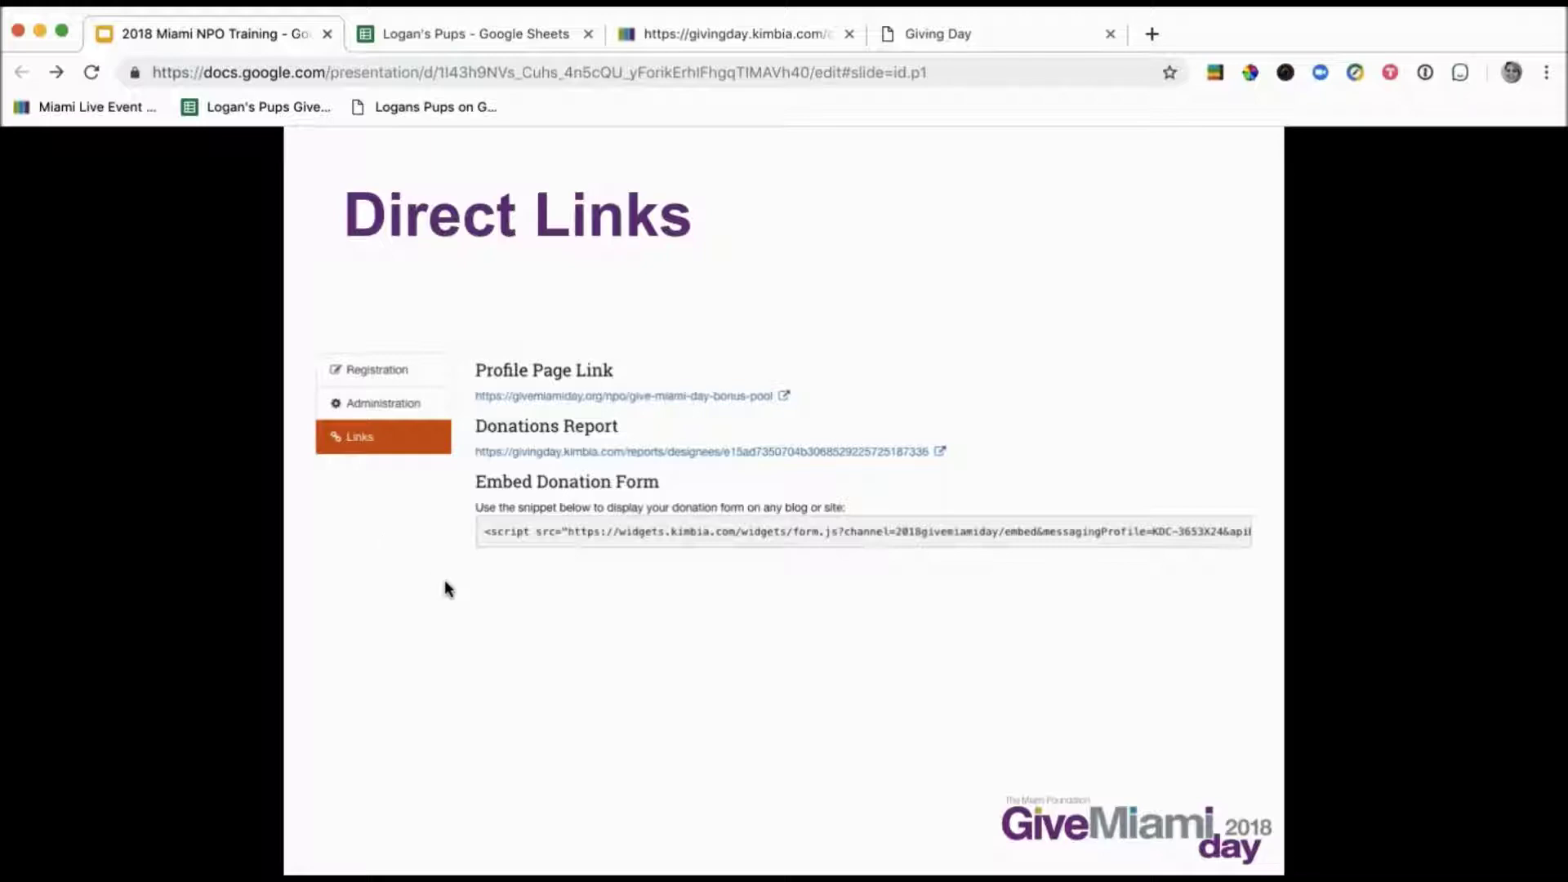
{"action": "key", "text": "Right"}
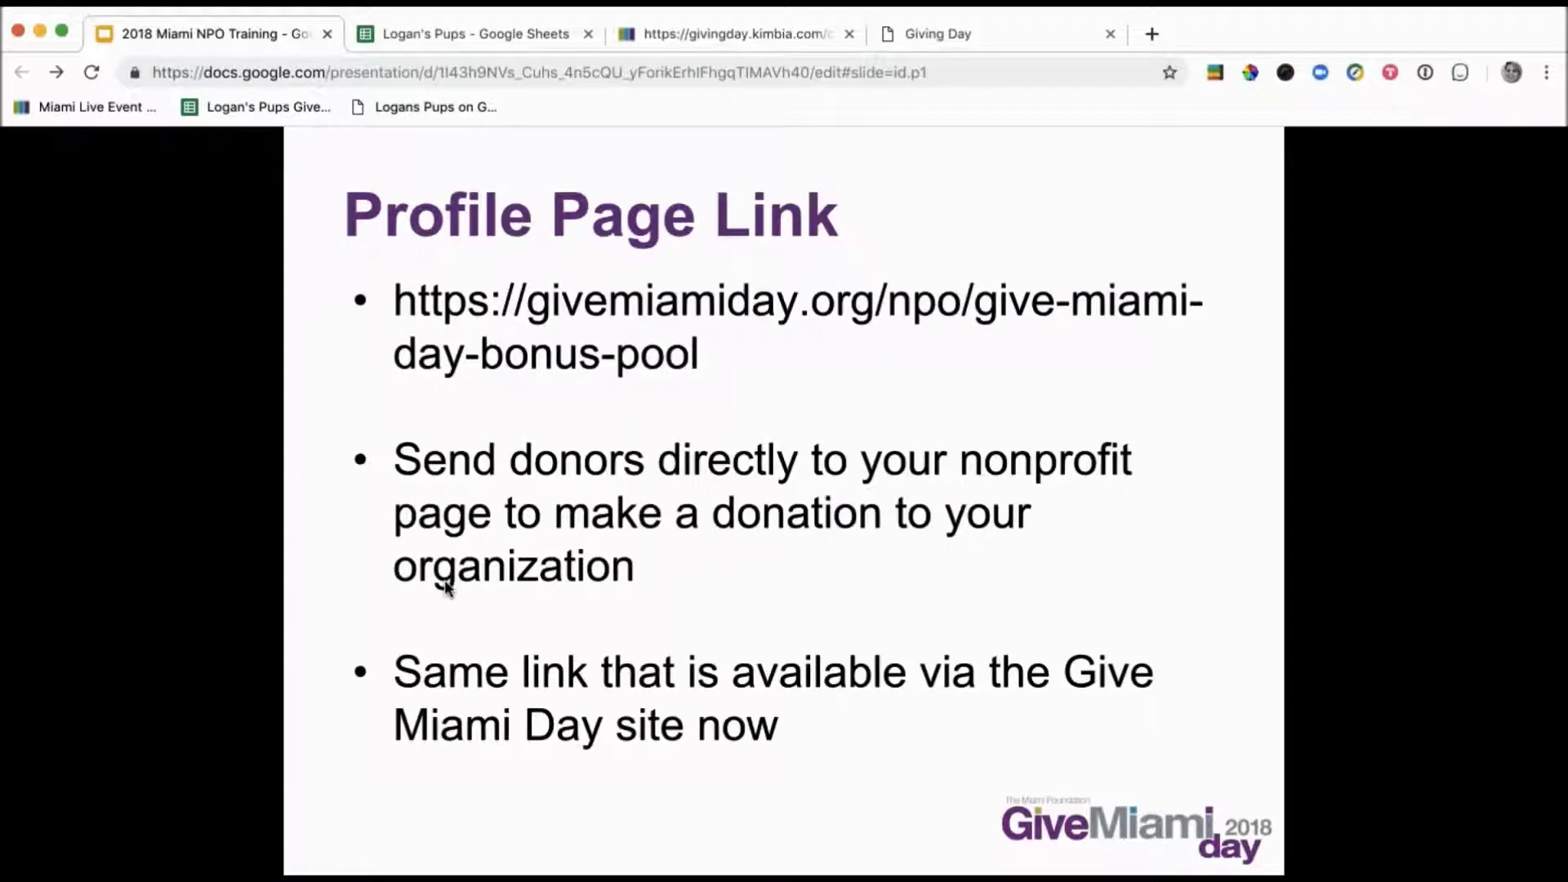
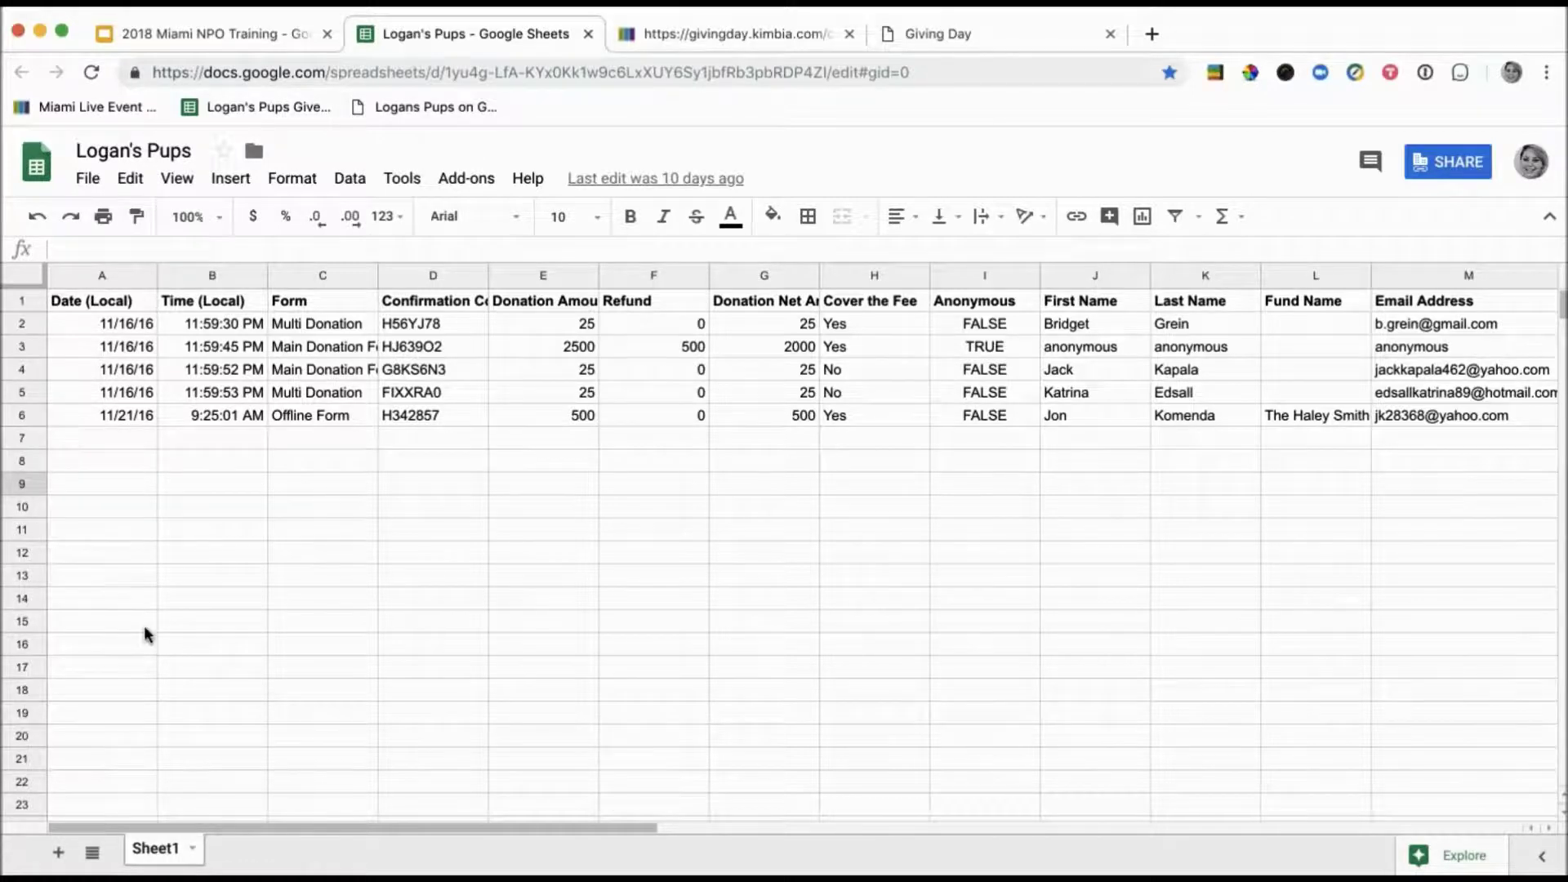
- Examine the Logan's Pups donation report, checking the date, time and form columns, including the multi donation, main donation and offline form entries
{"action": "scroll", "coordinate": [145, 634], "scroll_direction": "down", "scroll_amount": 2}
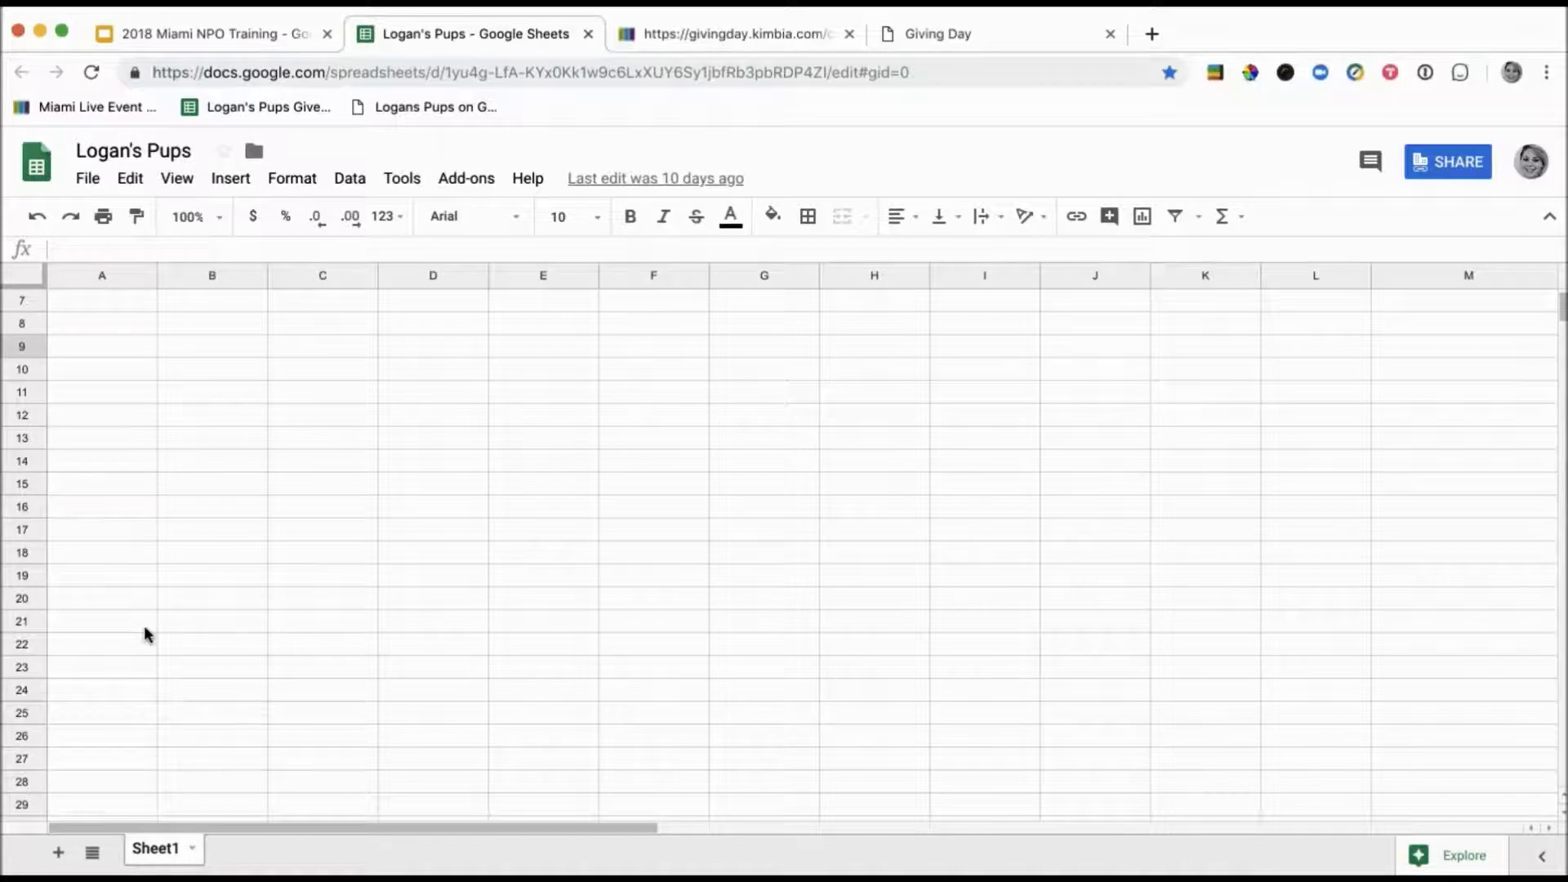
{"action": "scroll", "coordinate": [144, 633], "scroll_direction": "up", "scroll_amount": 3}
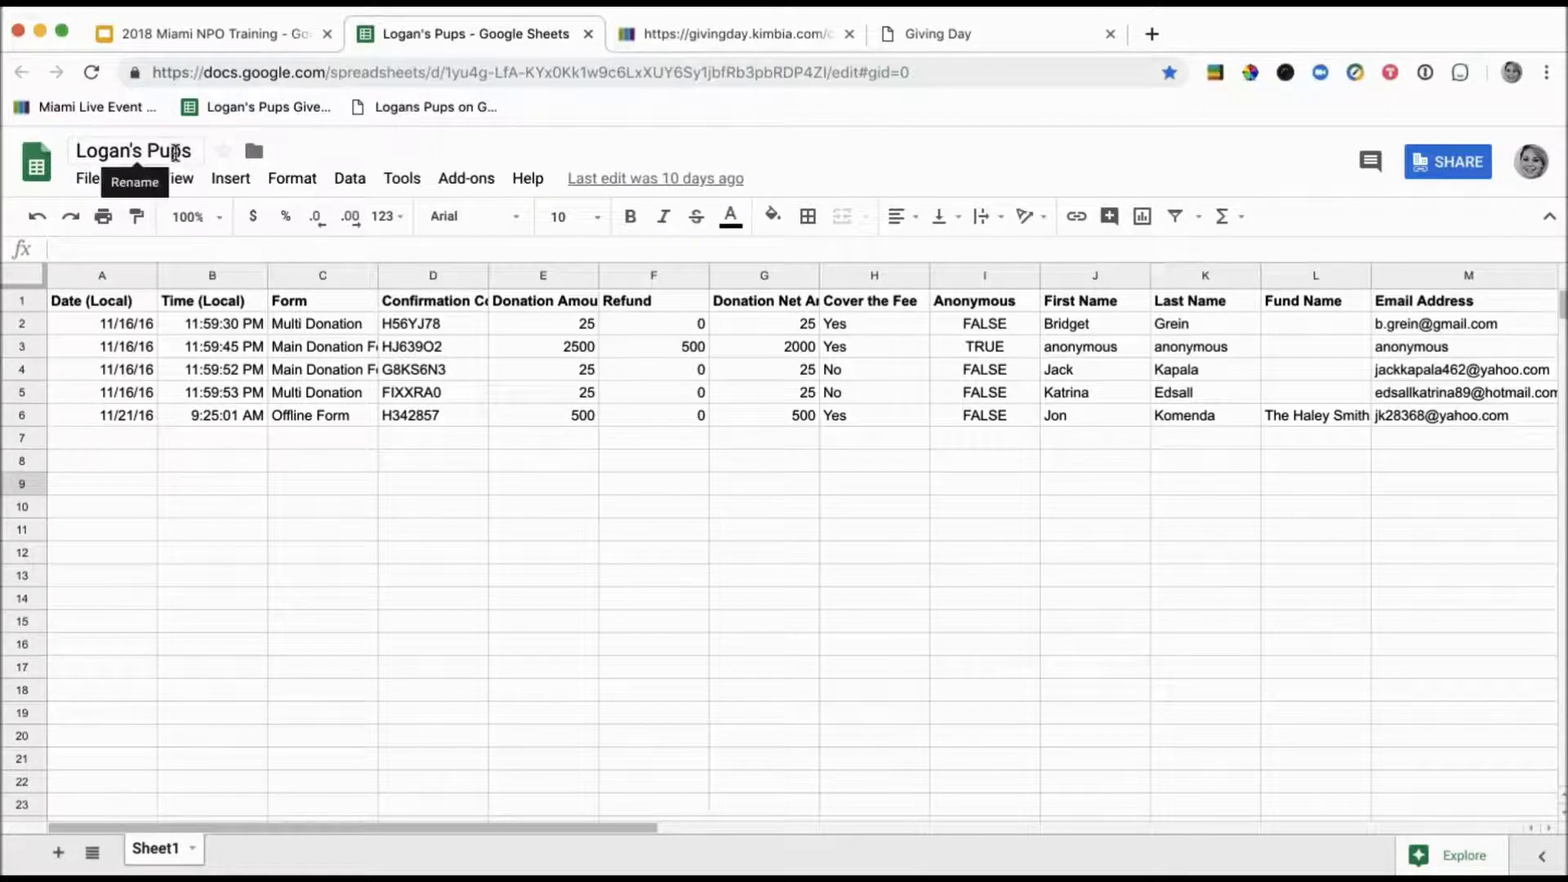
{"action": "left_click", "coordinate": [144, 462]}
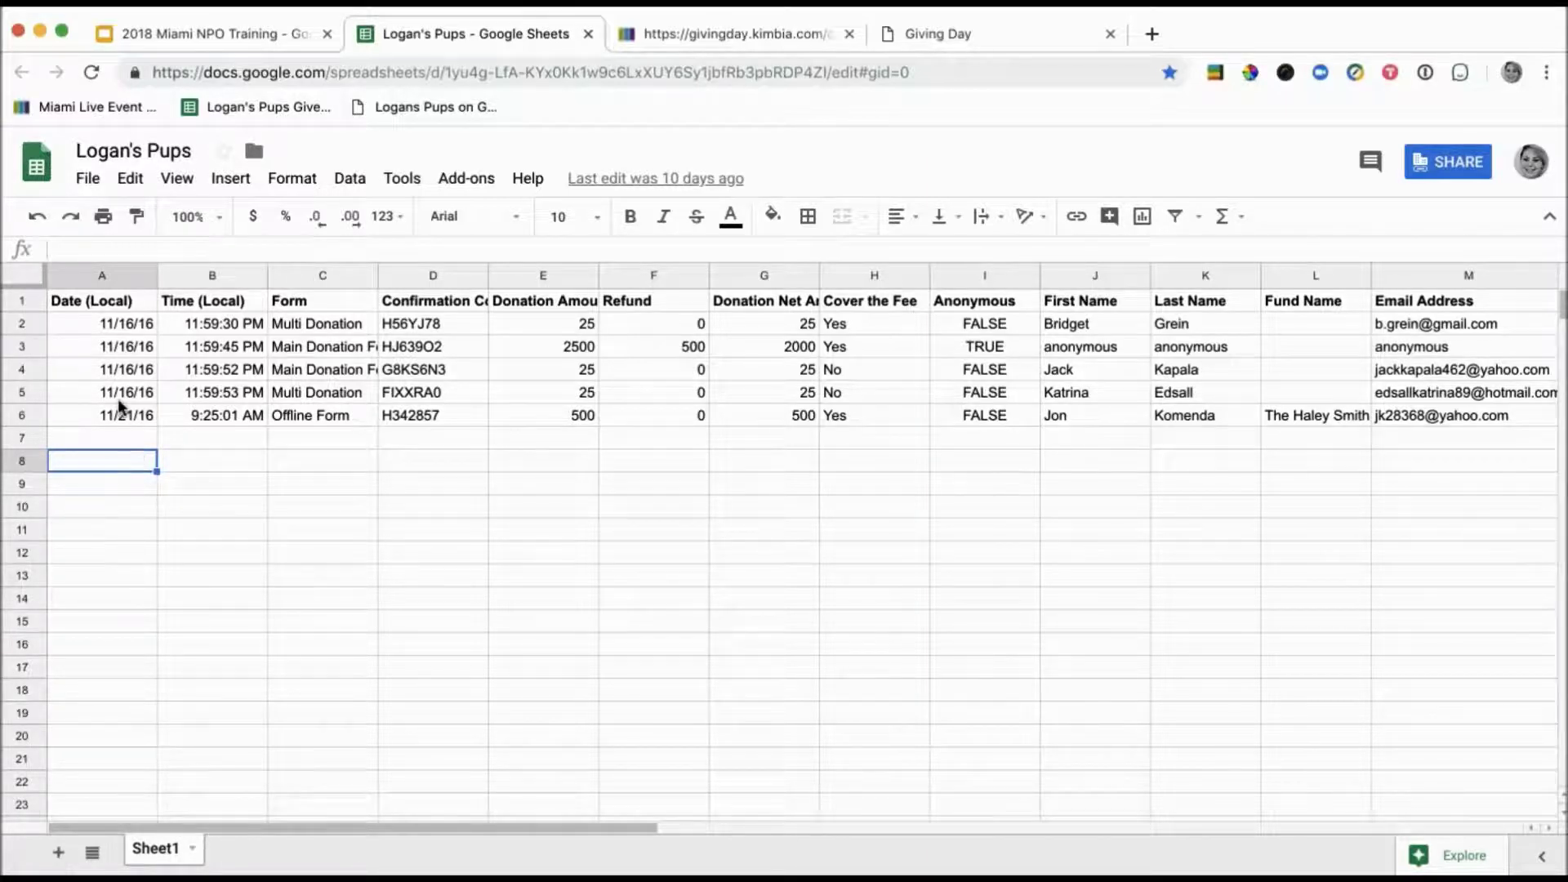
{"action": "left_click", "coordinate": [119, 308]}
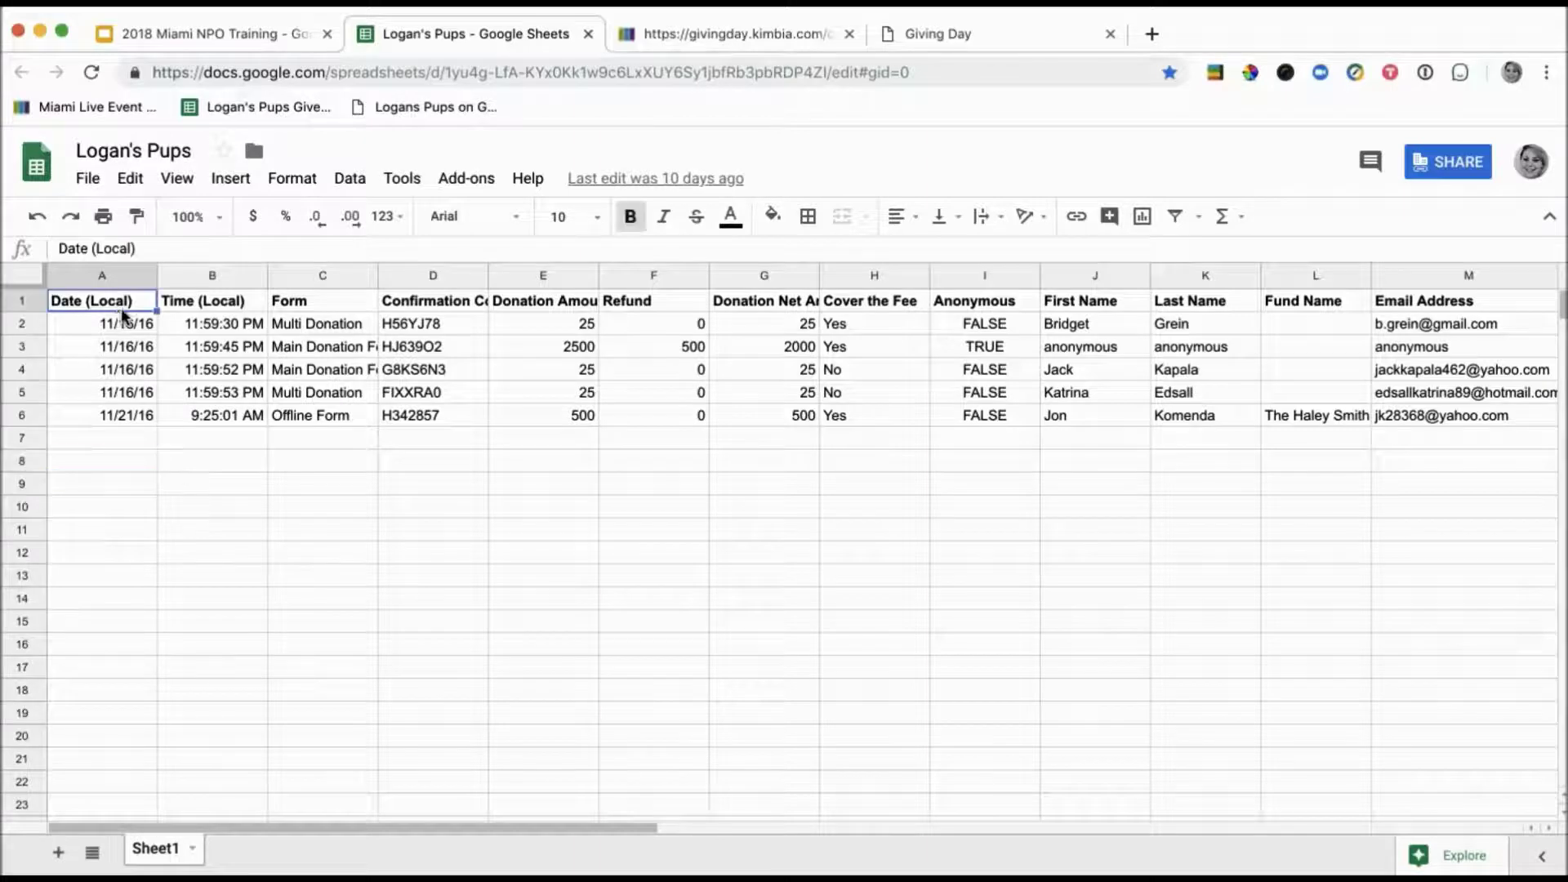
{"action": "left_click", "coordinate": [183, 308]}
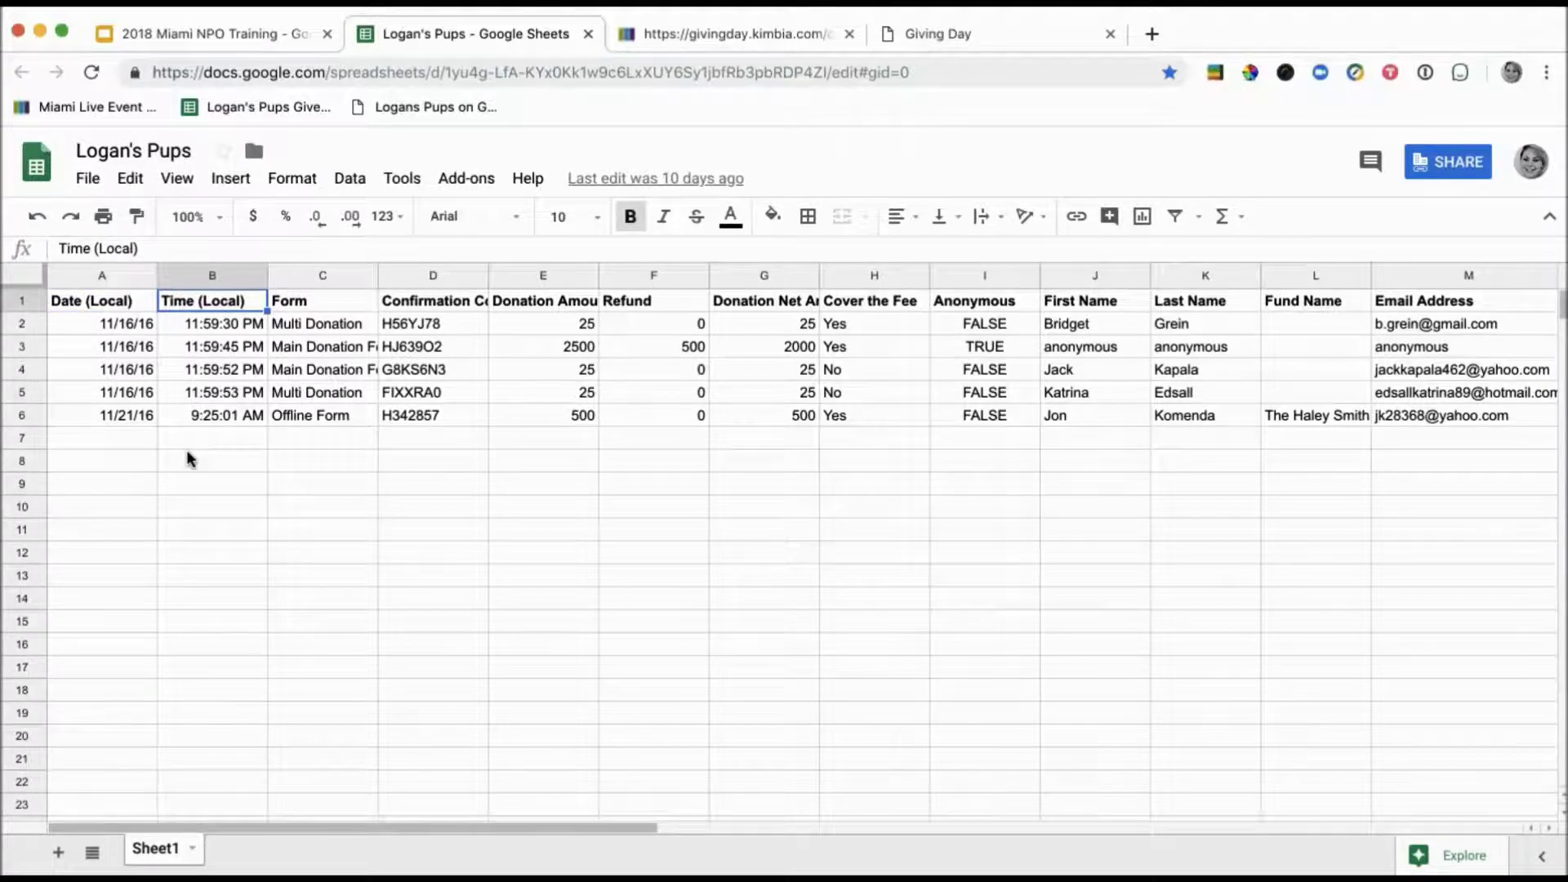
{"action": "left_click", "coordinate": [333, 307]}
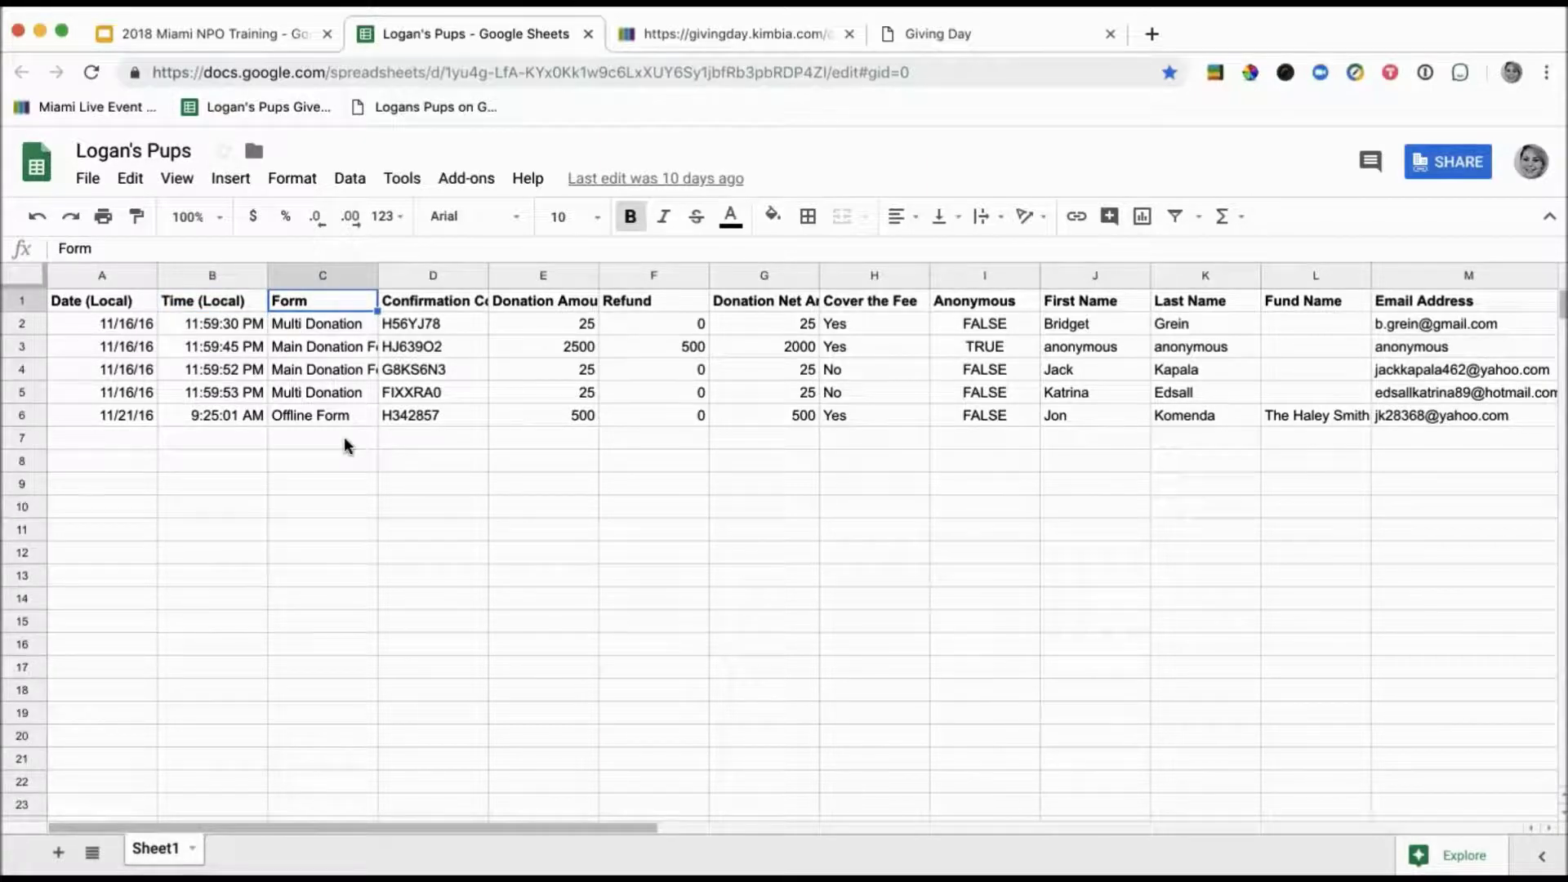
{"action": "left_click", "coordinate": [332, 325]}
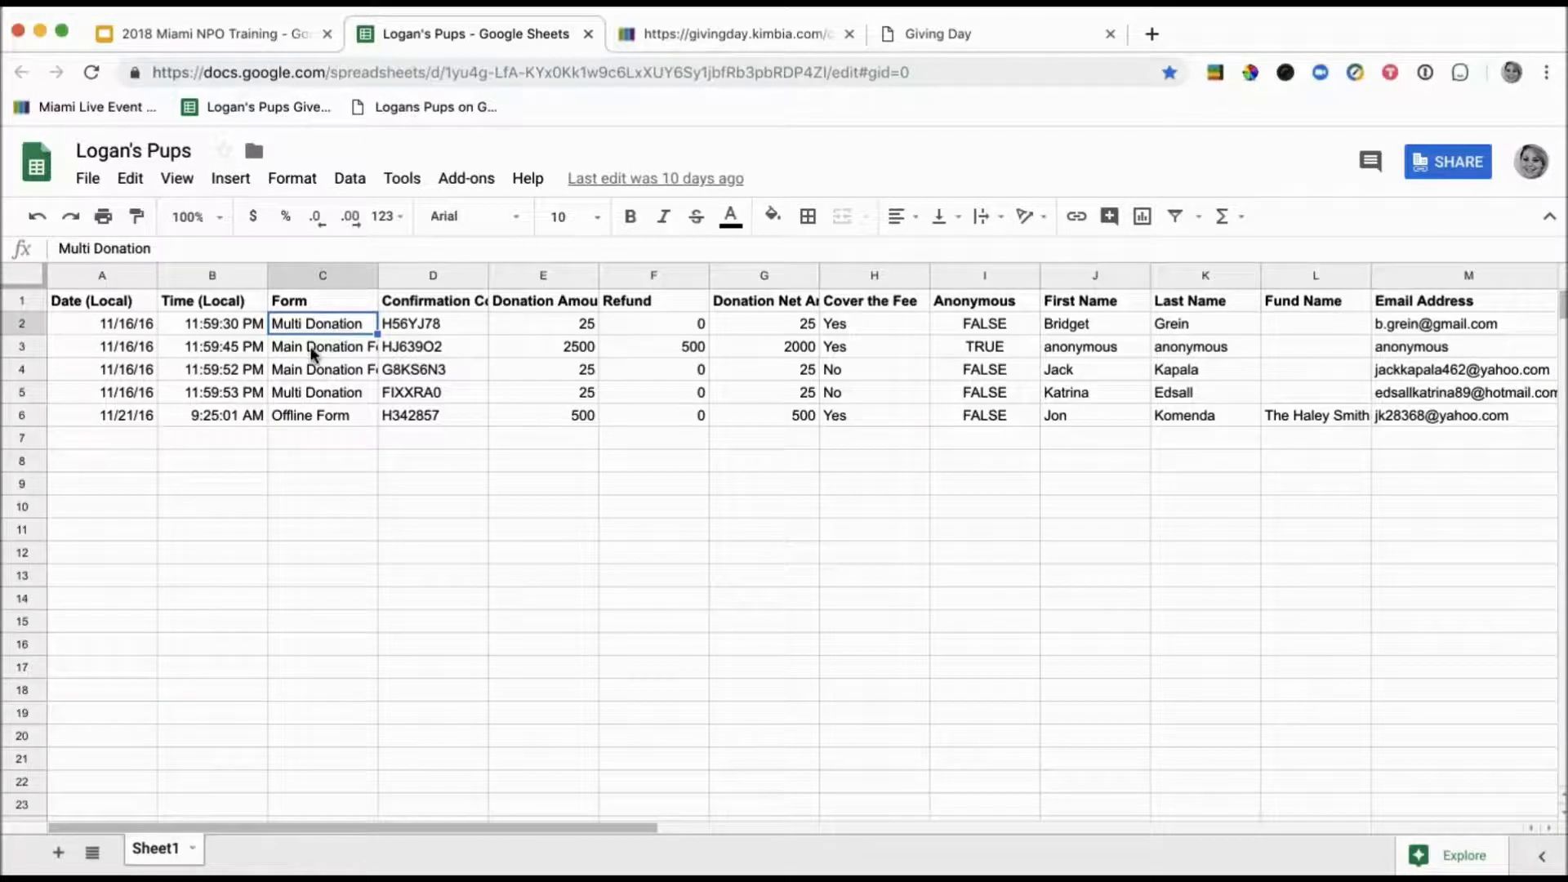
{"action": "left_click", "coordinate": [312, 353]}
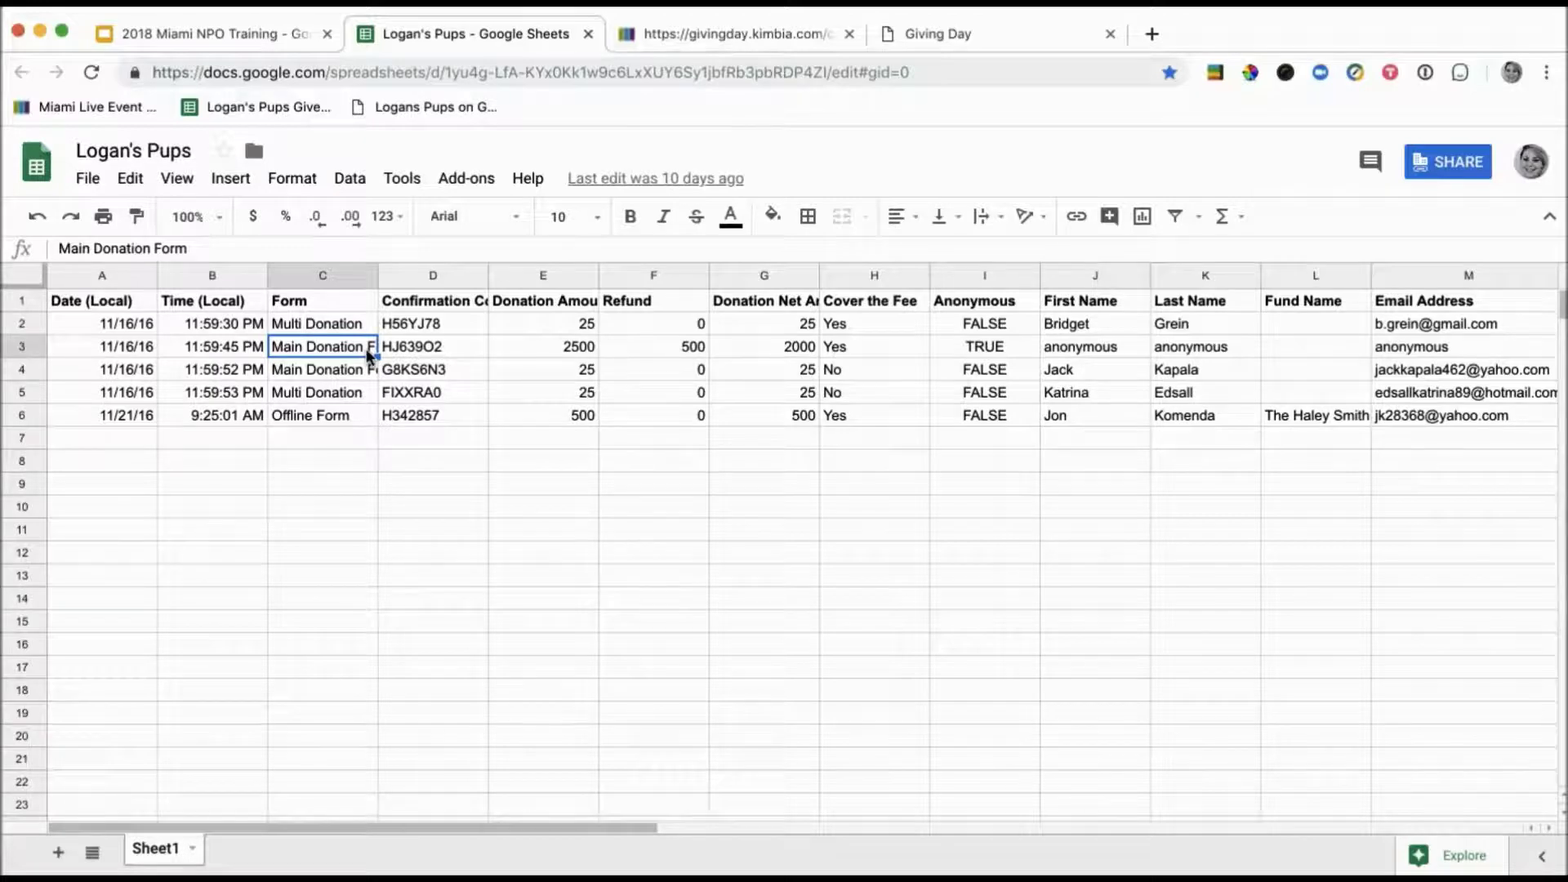
{"action": "left_click", "coordinate": [330, 418]}
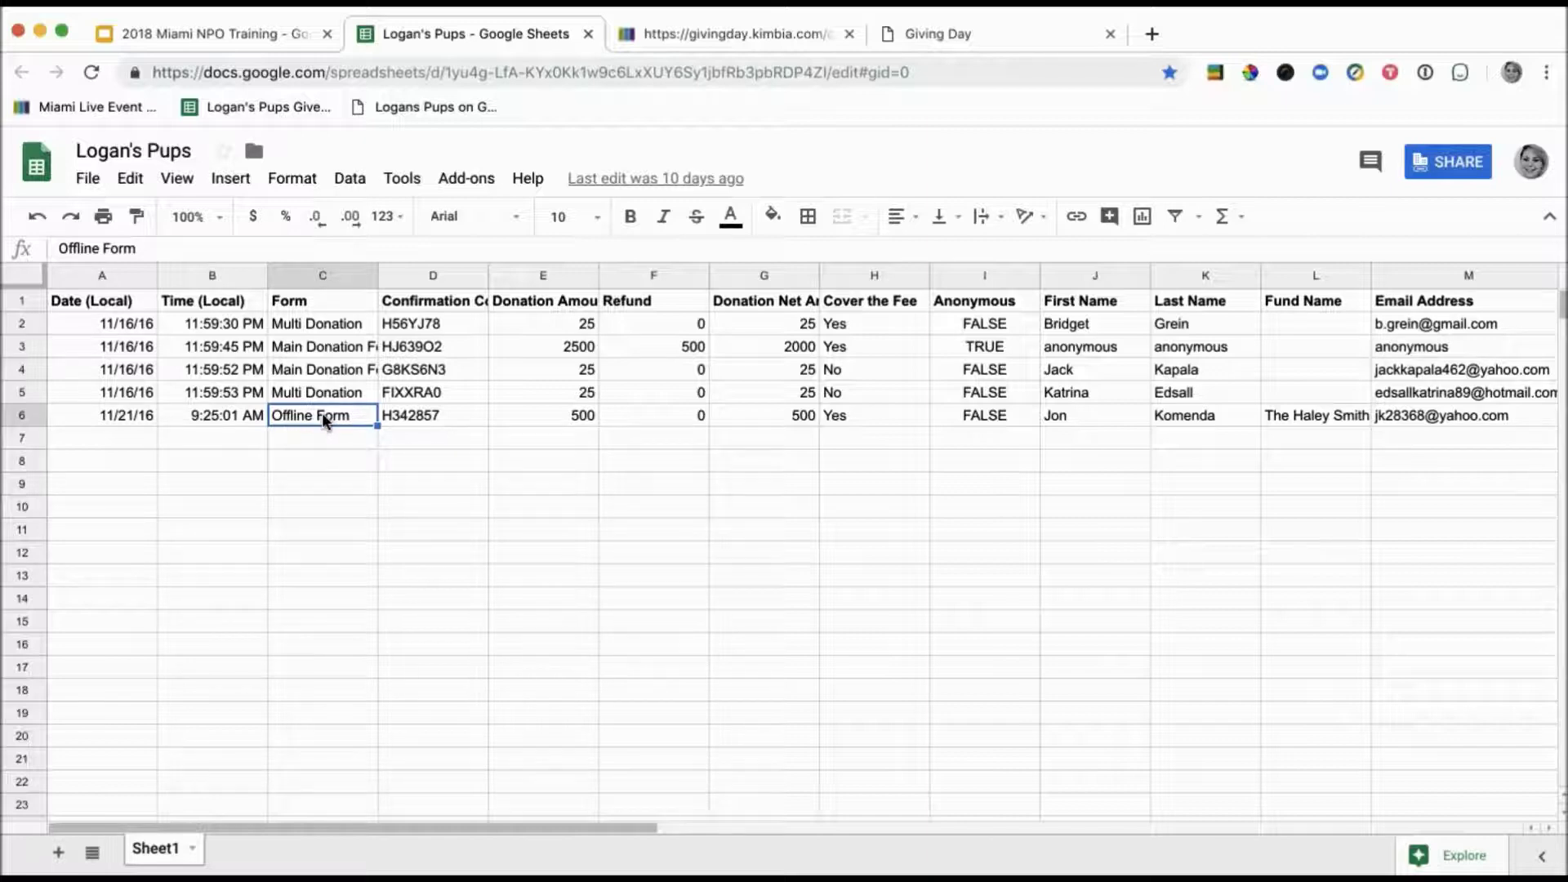
- Widen the Confirmation Code and Donation Amount columns so their full headers fit
{"action": "left_click", "coordinate": [448, 302]}
{"action": "left_click_drag", "start_coordinate": [487, 277], "coordinate": [520, 270]}
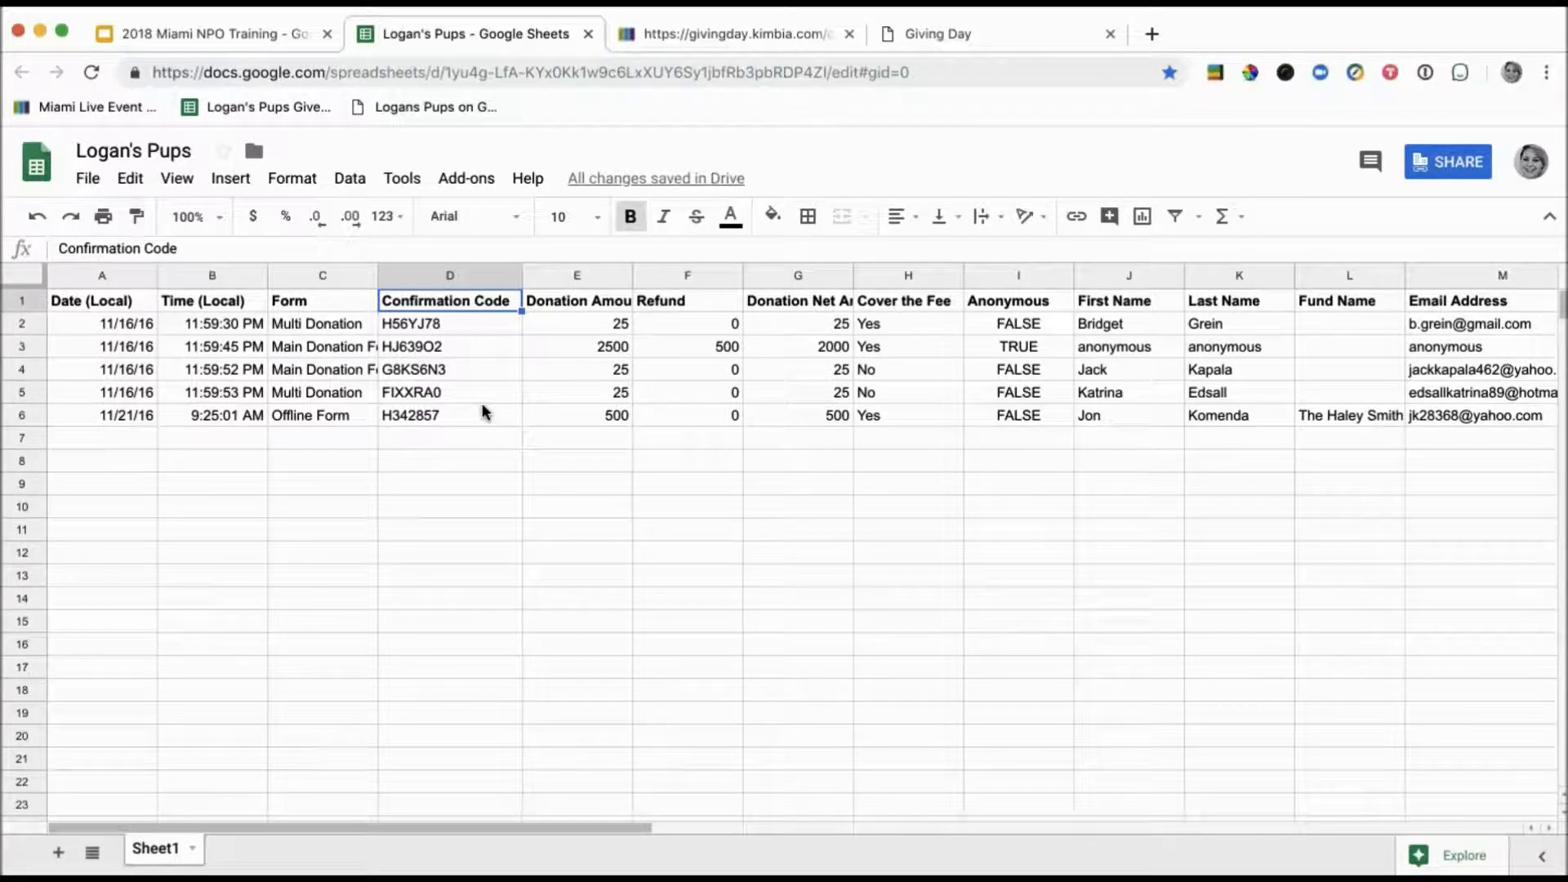
{"action": "left_click", "coordinate": [573, 303]}
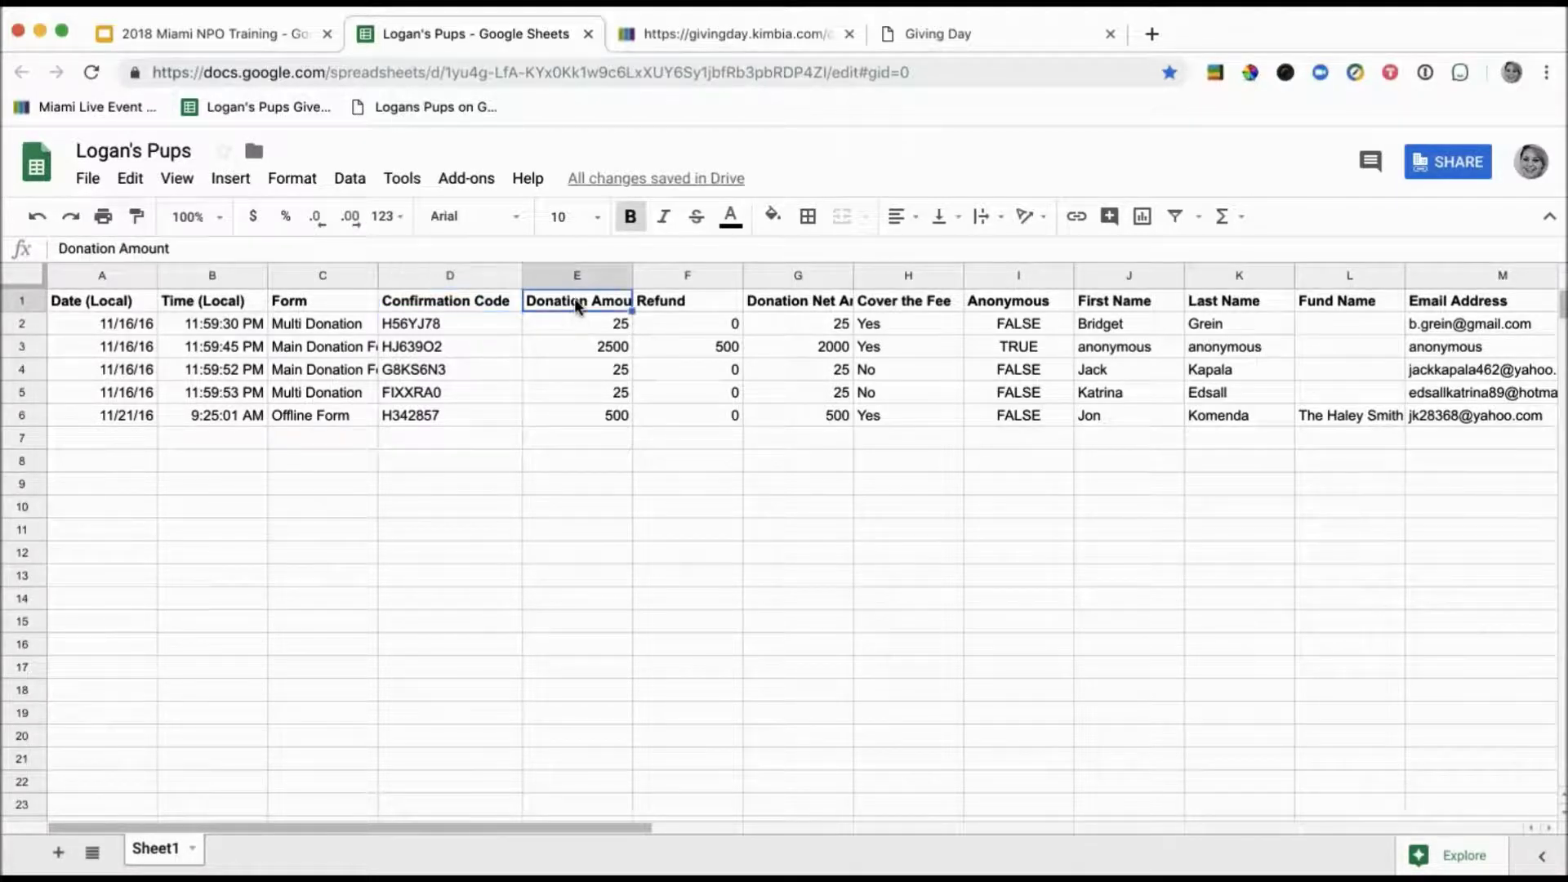
{"action": "left_click_drag", "start_coordinate": [630, 272], "coordinate": [654, 272]}
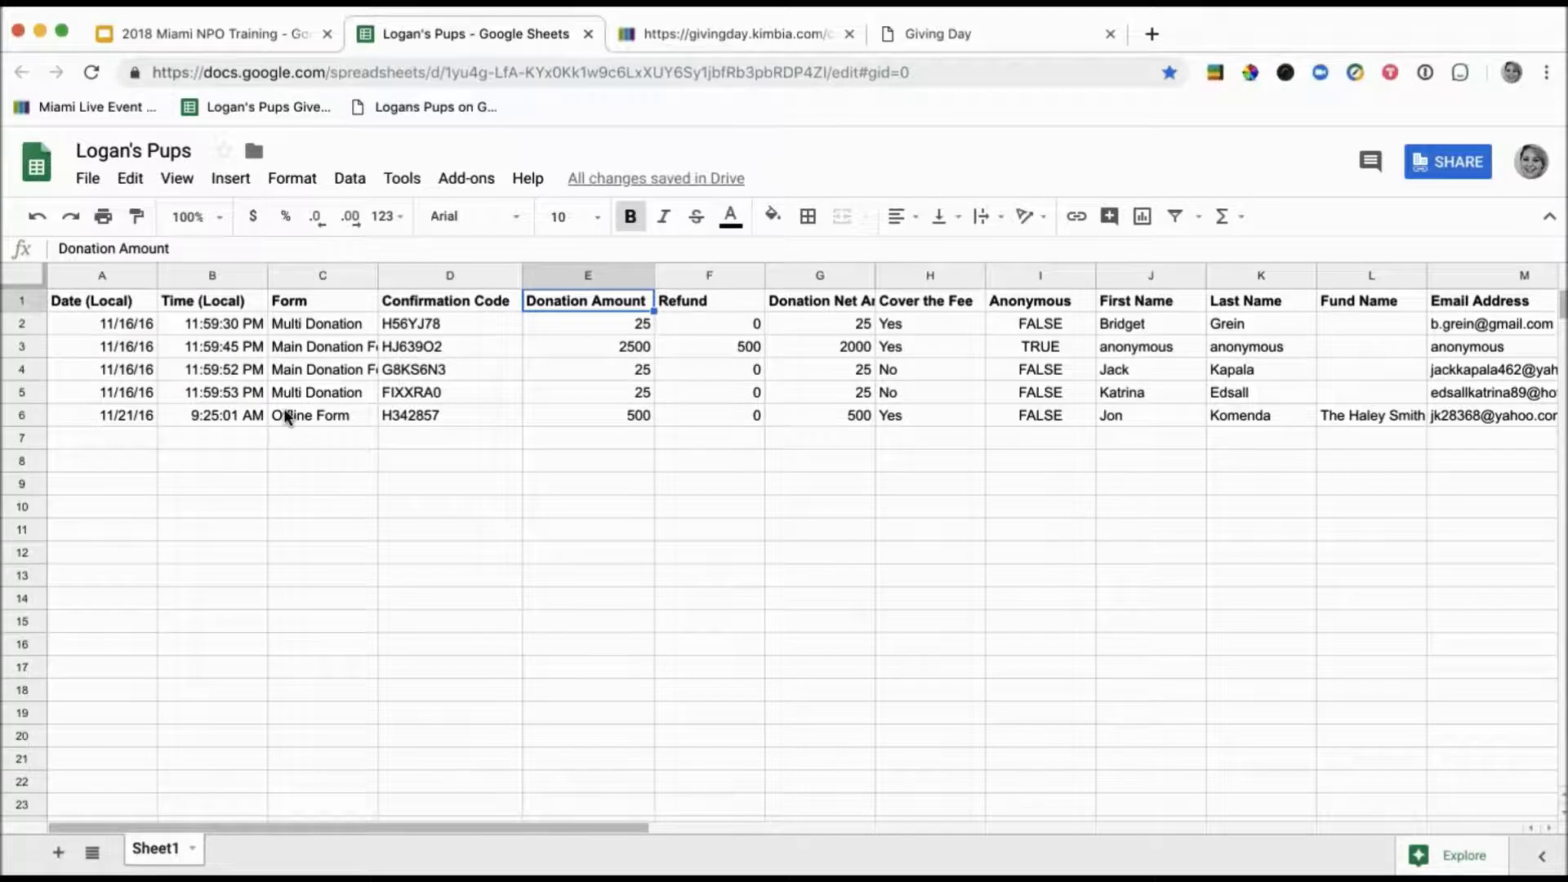
- Compare the donation amount, refund and net amount of the anonymous donation in row 3 with the amount and refund in row 4
{"action": "left_click", "coordinate": [628, 350]}
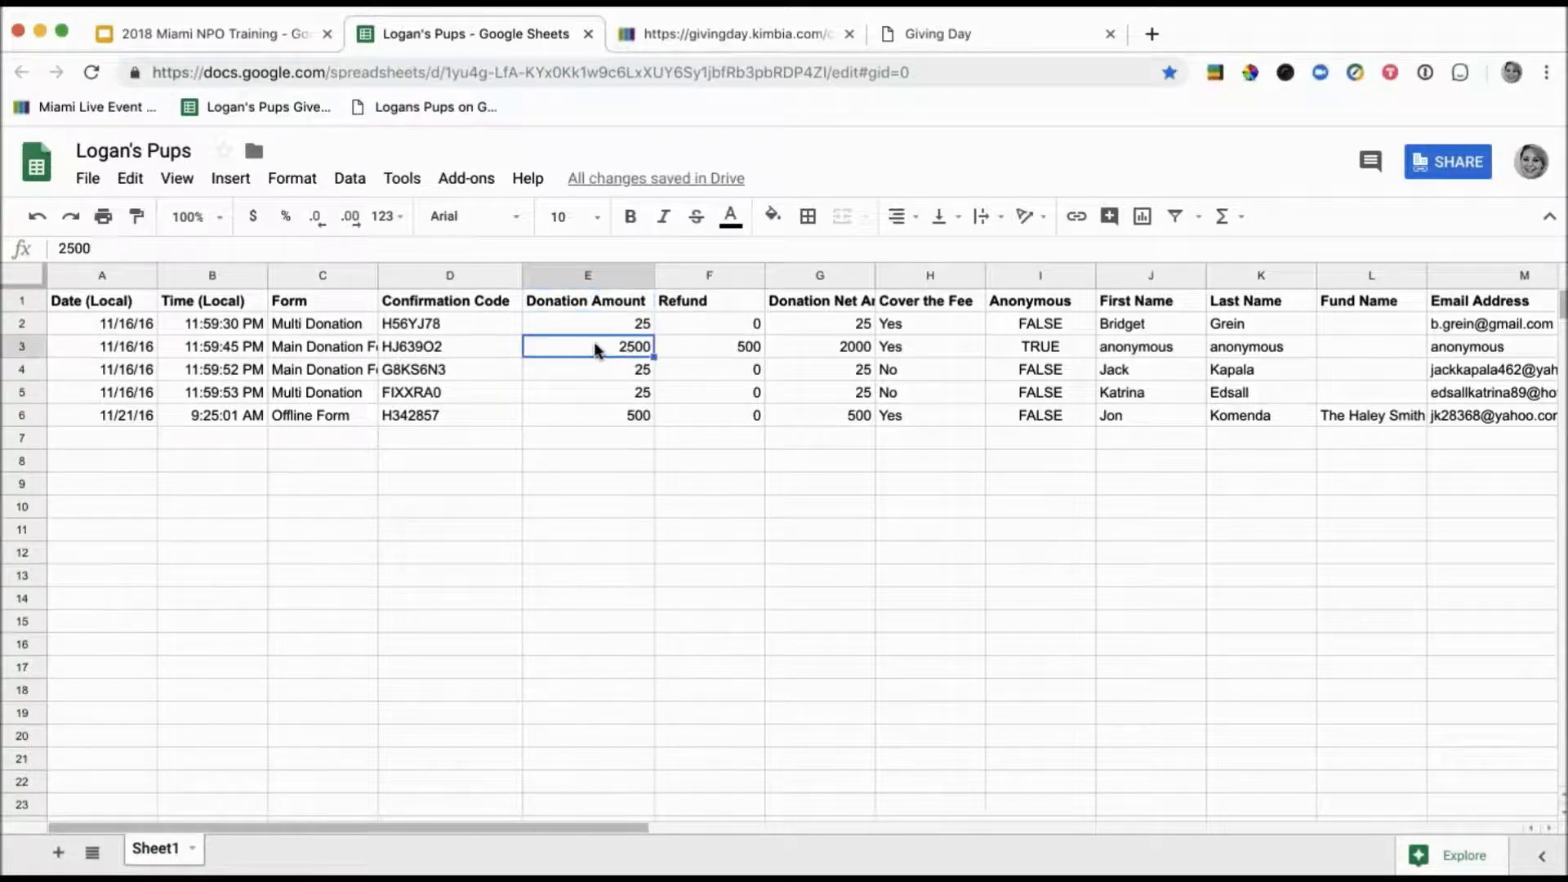
{"action": "left_click", "coordinate": [692, 347]}
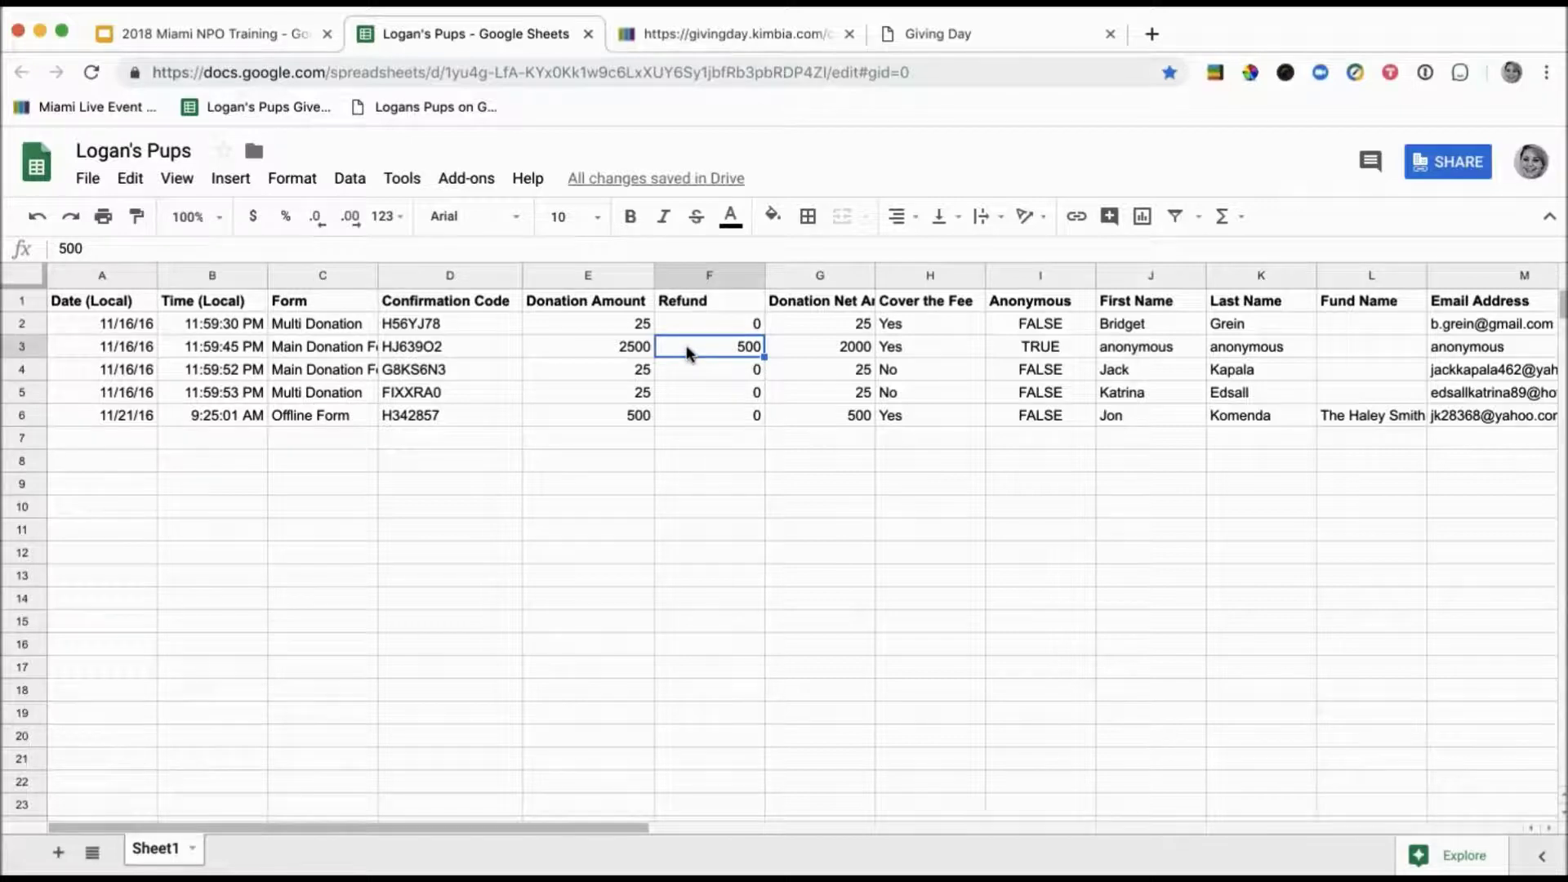
{"action": "left_click", "coordinate": [614, 375]}
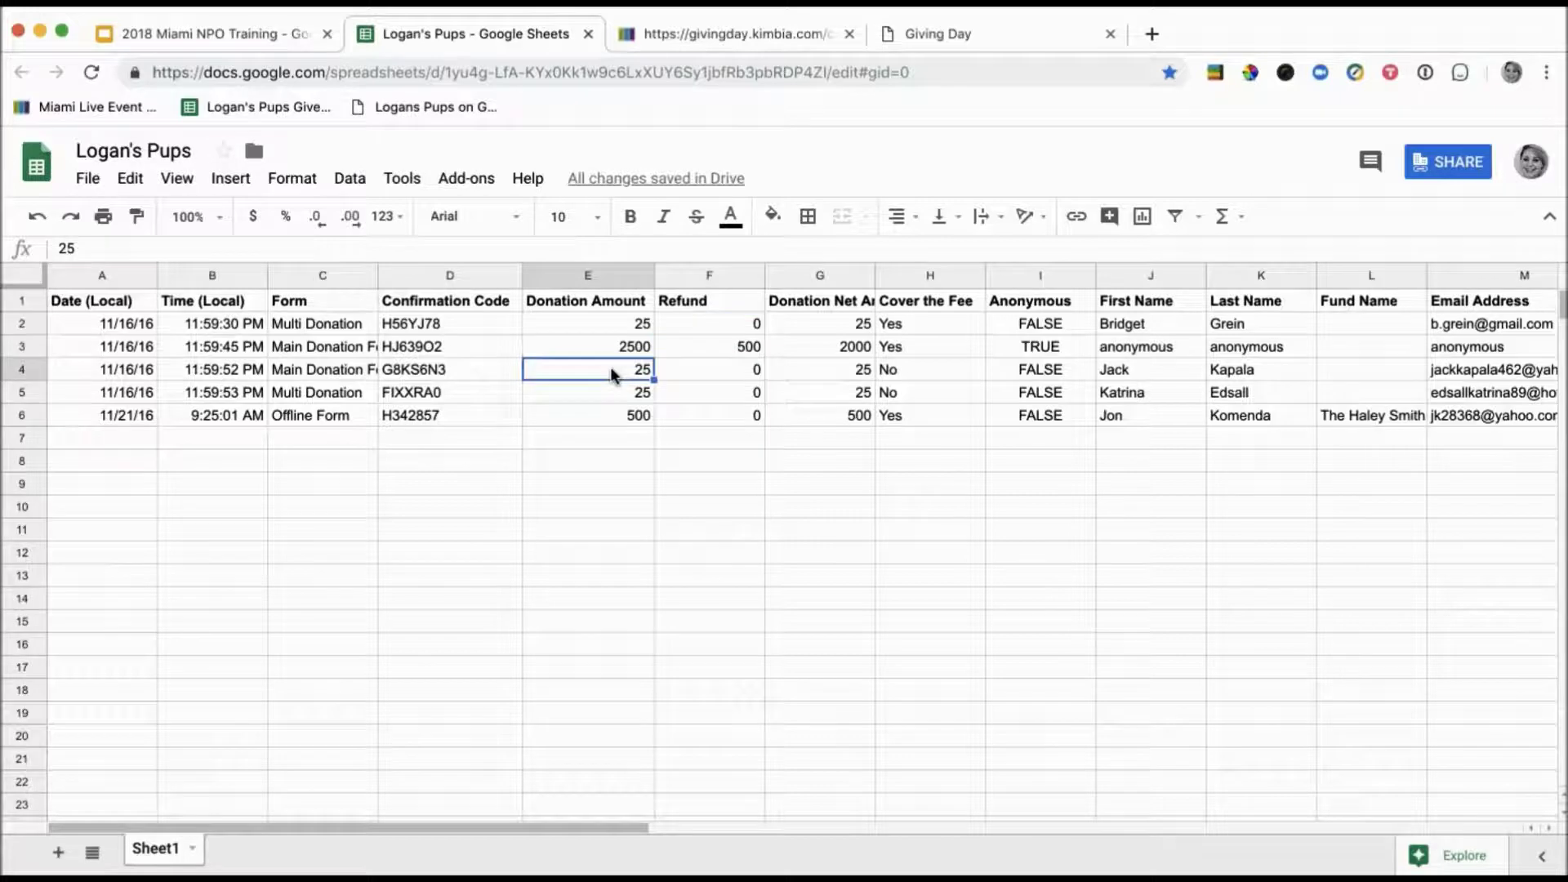
{"action": "left_click", "coordinate": [691, 373]}
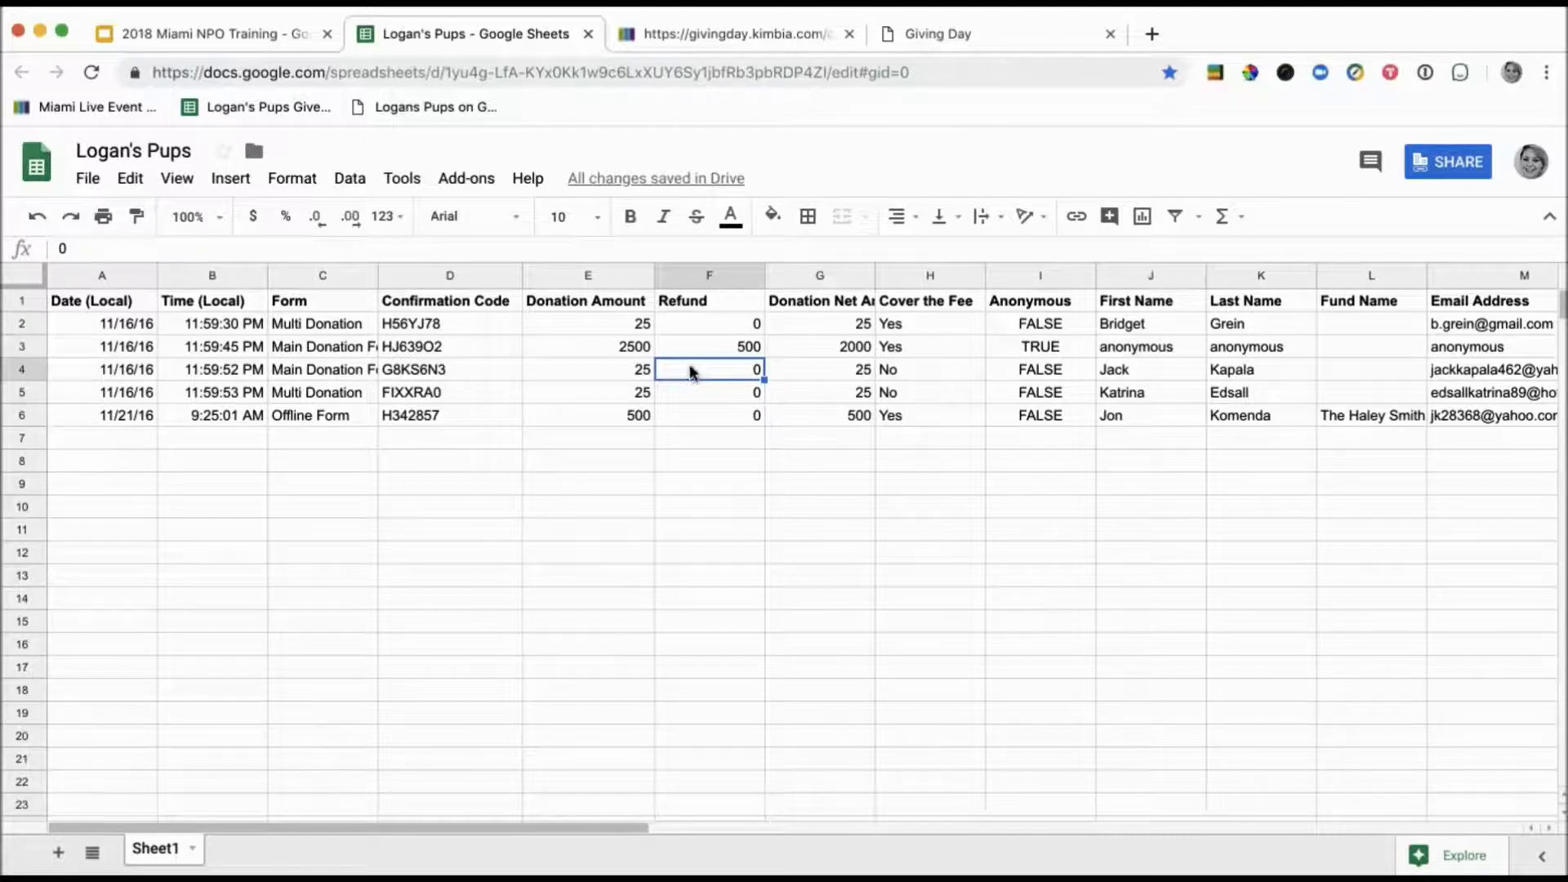
{"action": "left_click", "coordinate": [640, 350]}
{"action": "key", "text": "Right"}
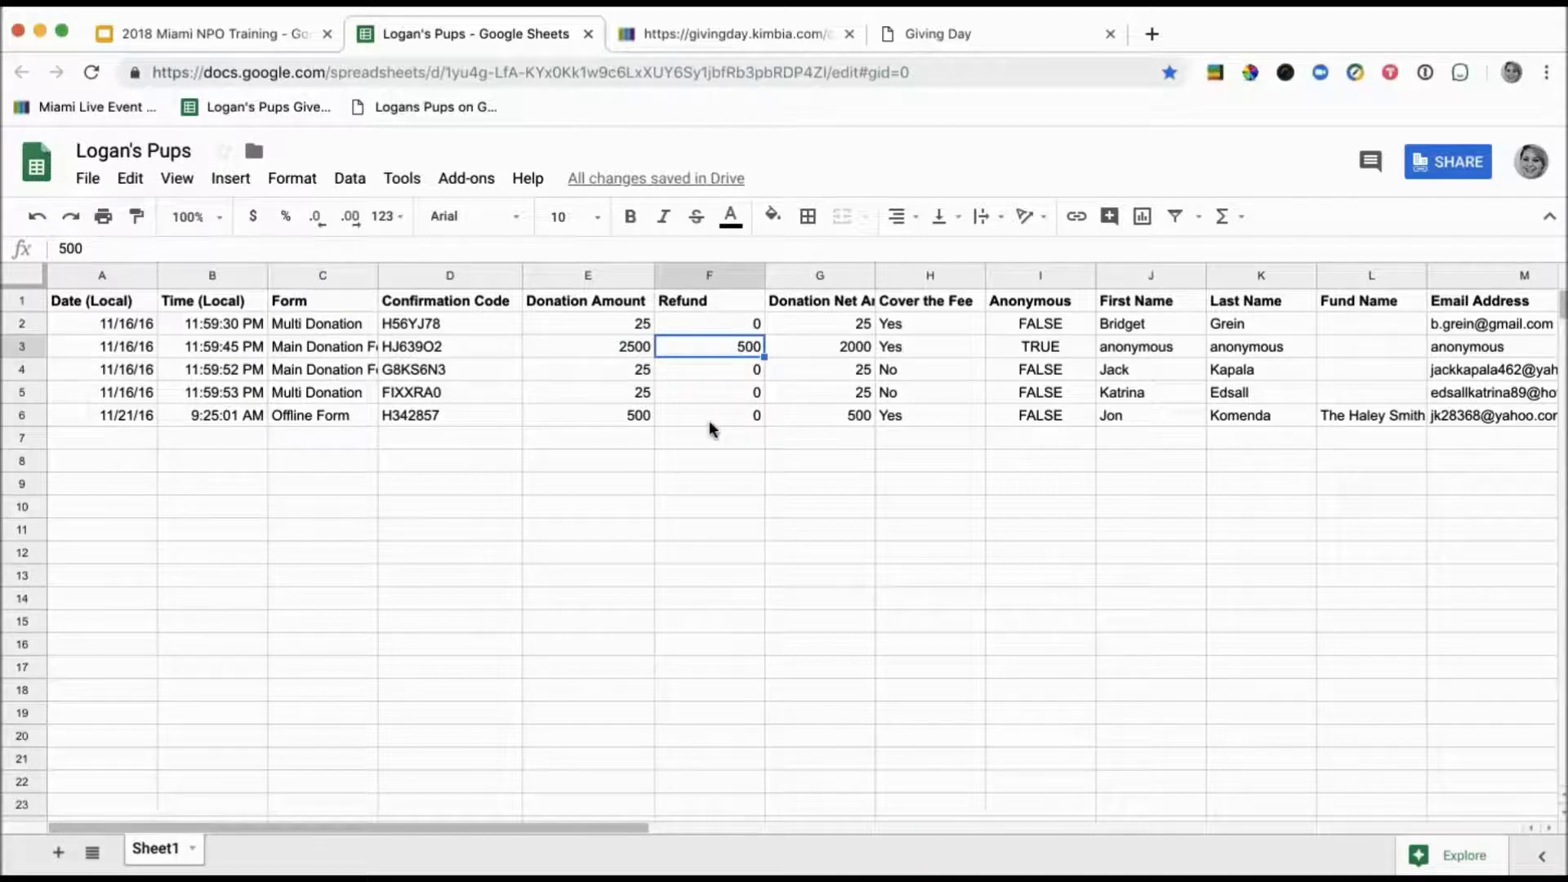
{"action": "left_click", "coordinate": [803, 348]}
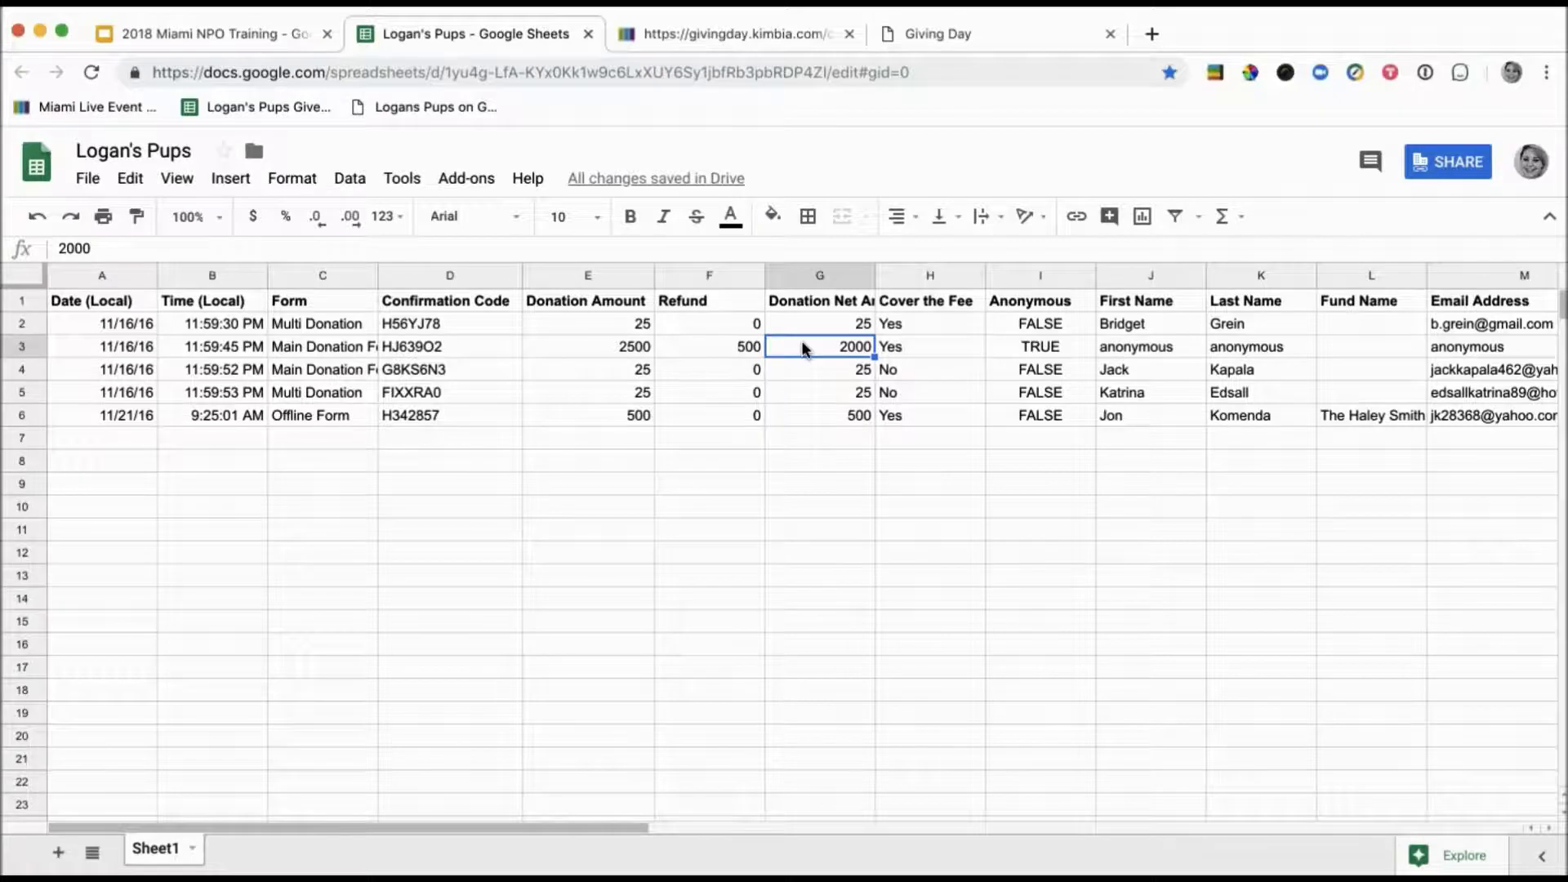
- Widen the Donation Net Amount column so its full header fits, and check the Cover the Fee and Anonymous columns
{"action": "left_click_drag", "start_coordinate": [874, 275], "coordinate": [924, 271]}
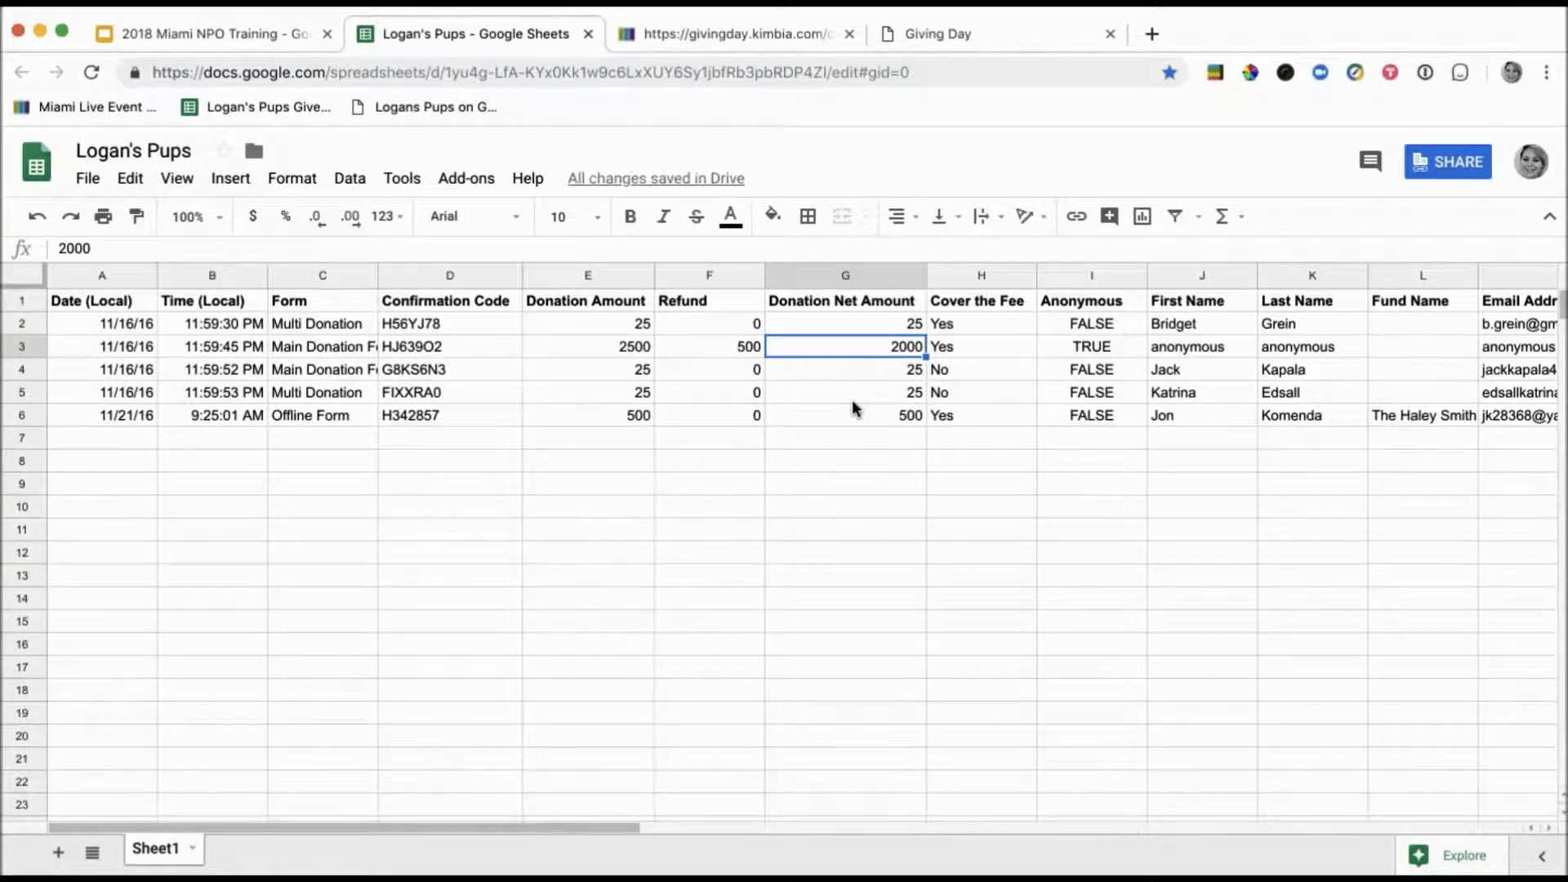
{"action": "left_click", "coordinate": [956, 327]}
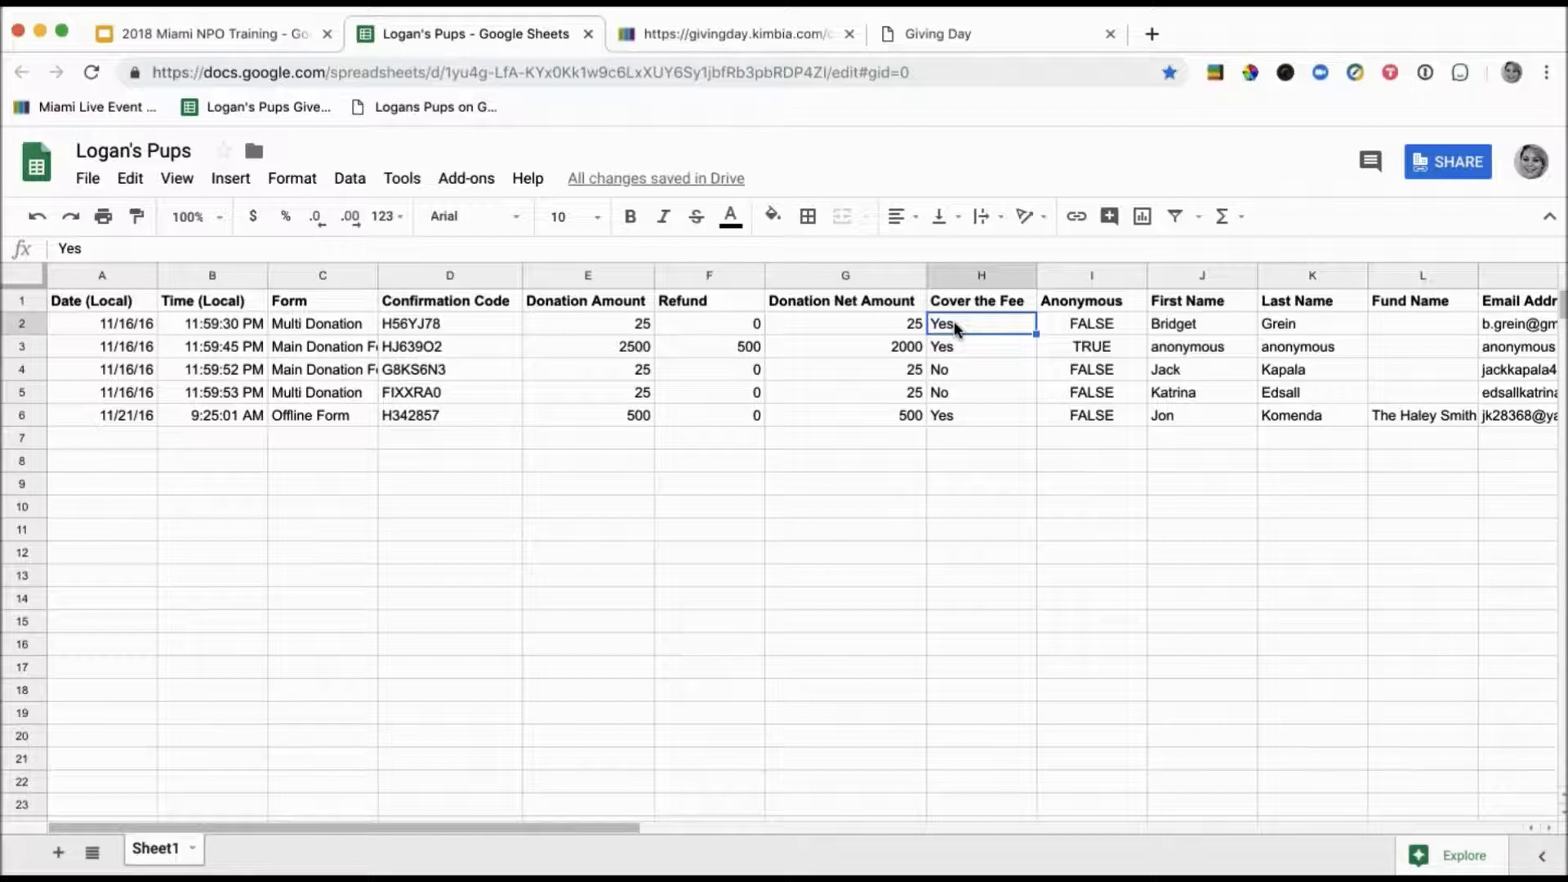
{"action": "left_click", "coordinate": [1083, 301]}
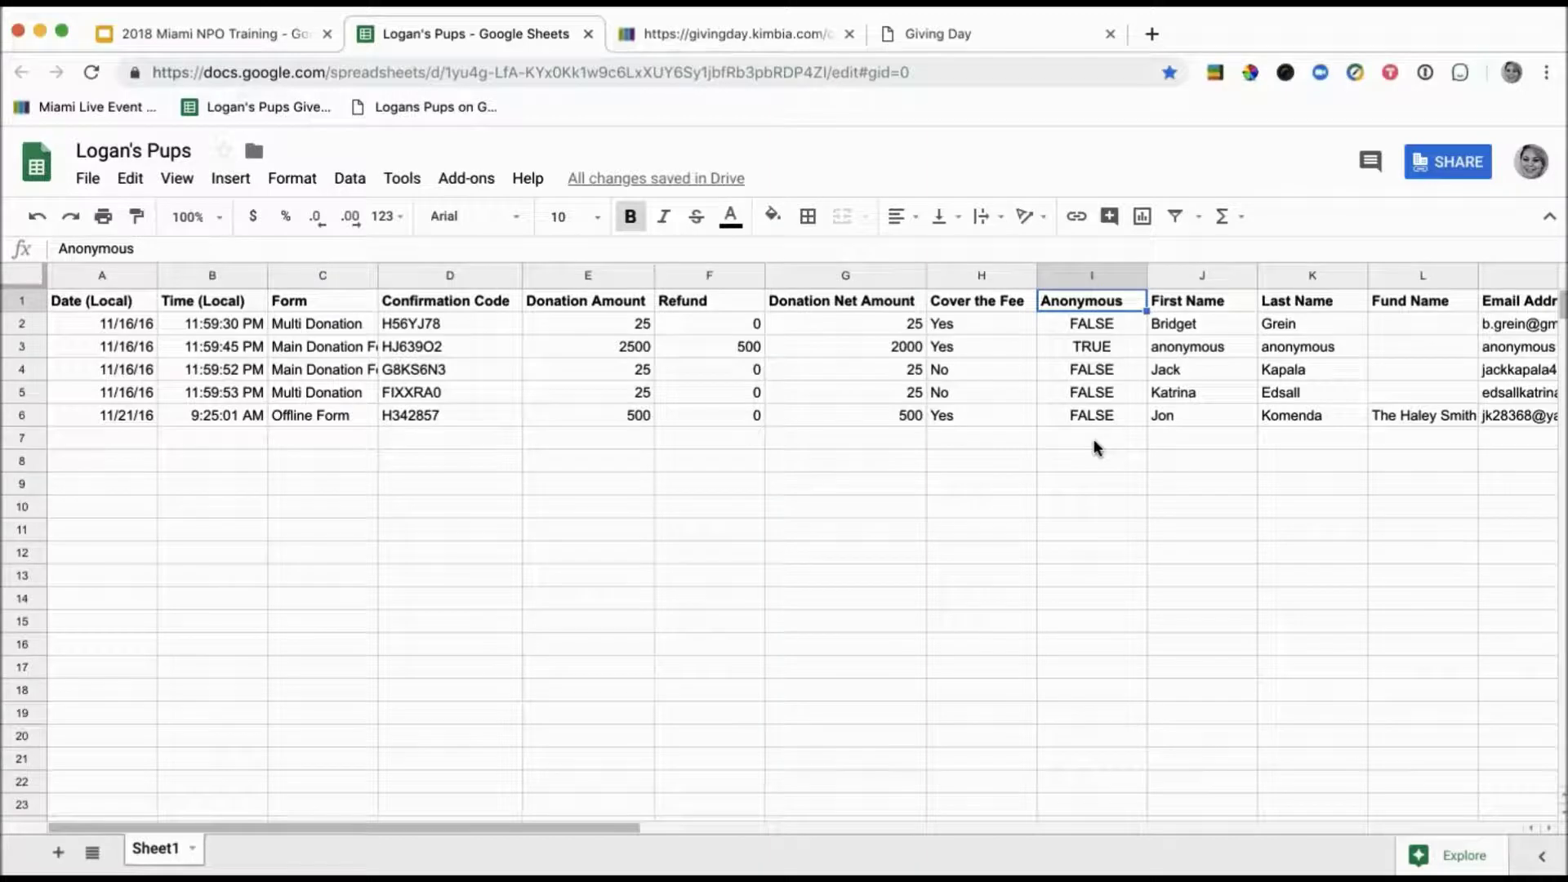
- Compare the first and last name fields of the anonymous donation in row 3 with those of the non-anonymous donations
{"action": "left_click", "coordinate": [1157, 348]}
{"action": "scroll", "coordinate": [1156, 348], "scroll_direction": "right", "scroll_amount": 2}
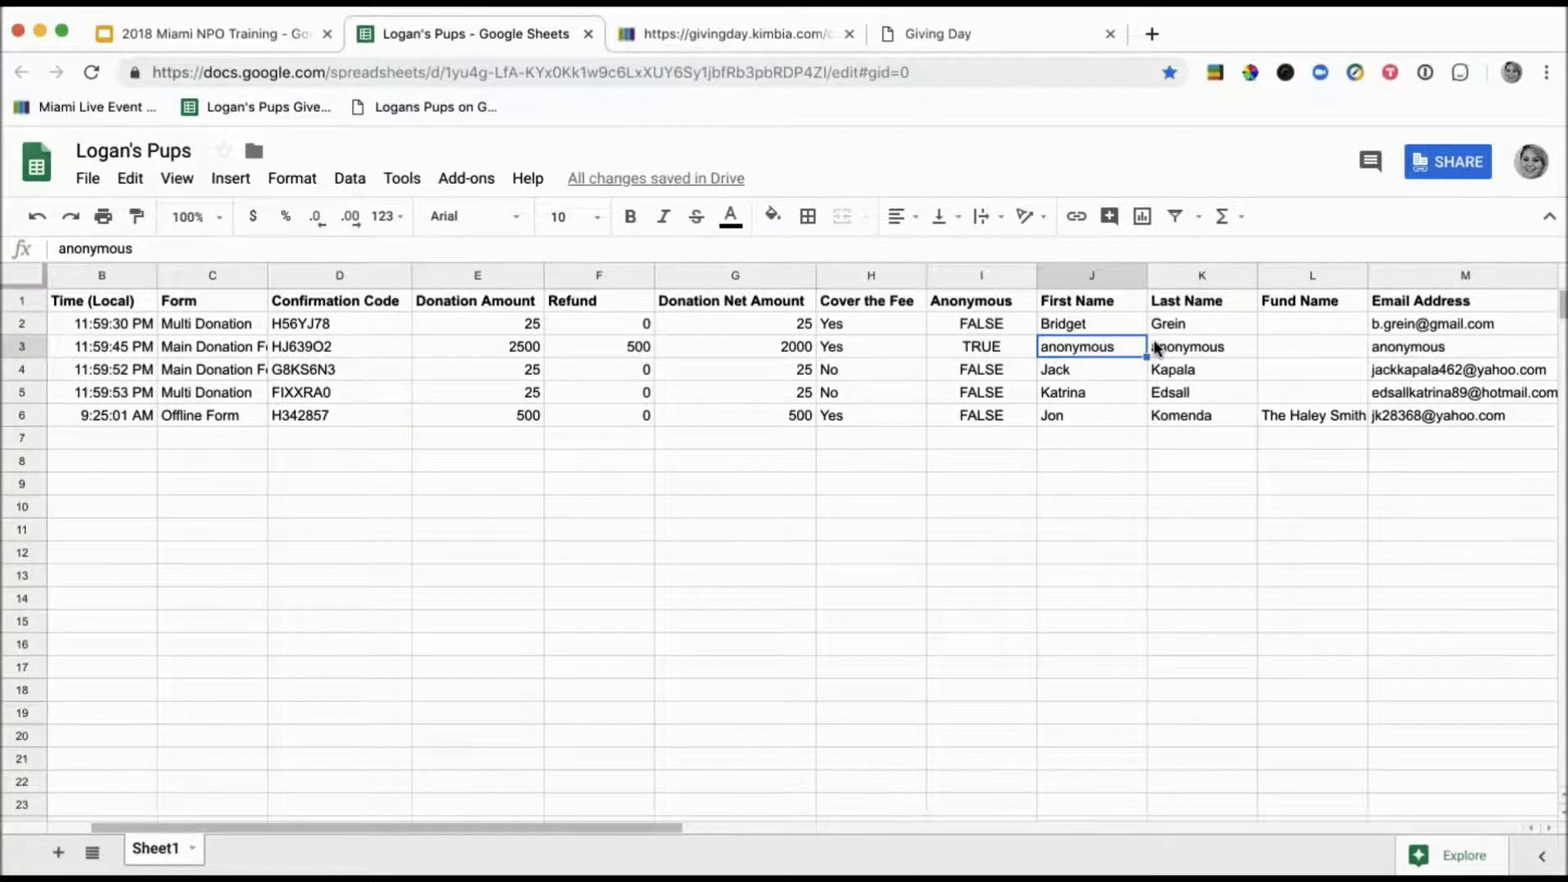
{"action": "scroll", "coordinate": [1157, 349], "scroll_direction": "right", "scroll_amount": 2}
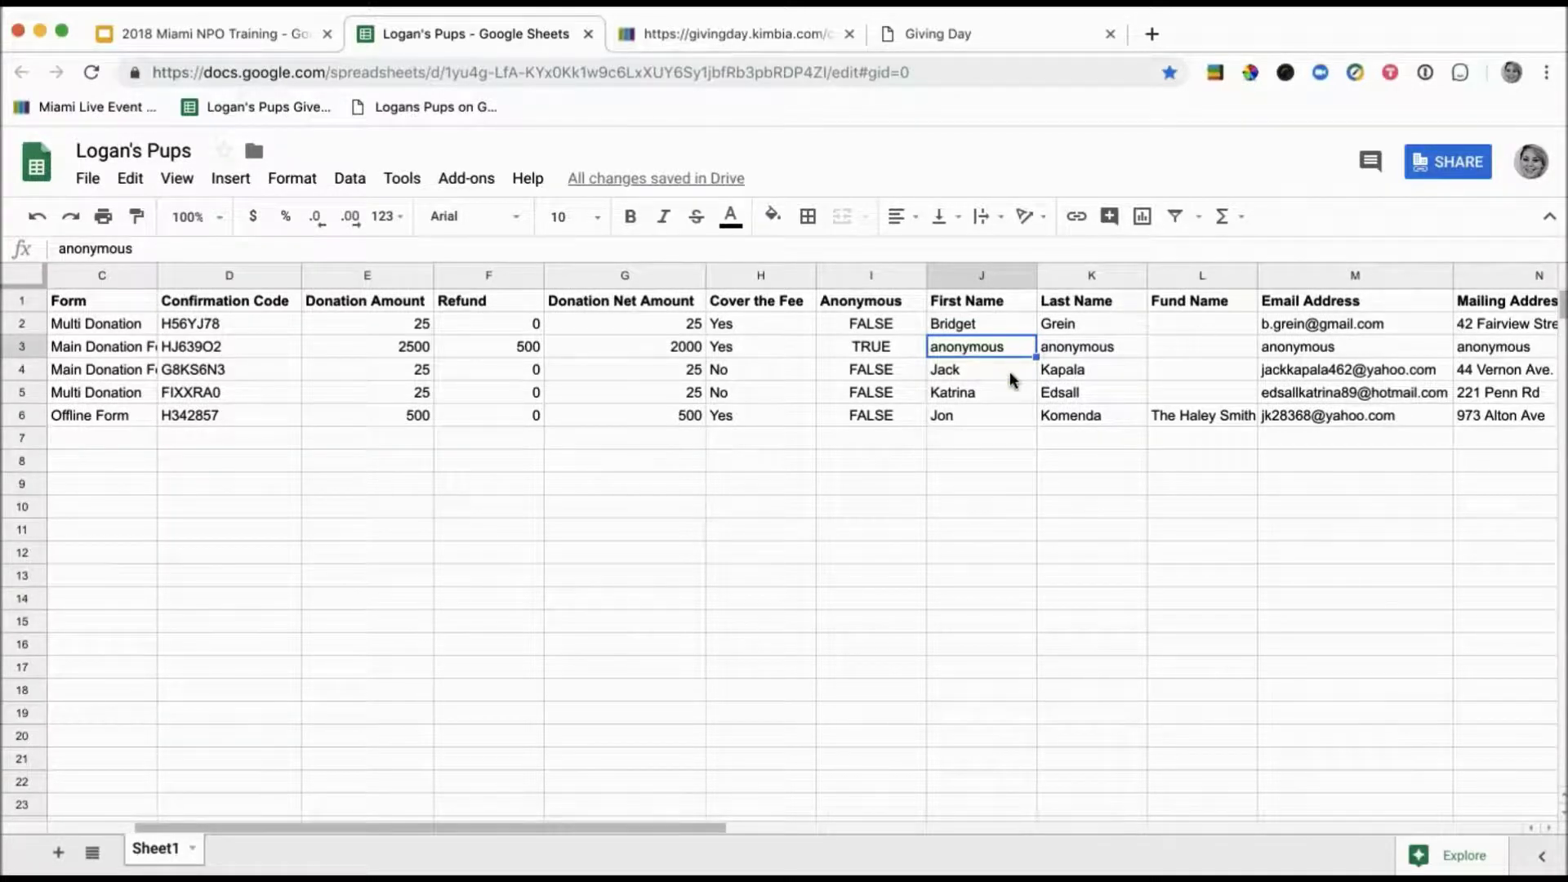
{"action": "left_click", "coordinate": [893, 372]}
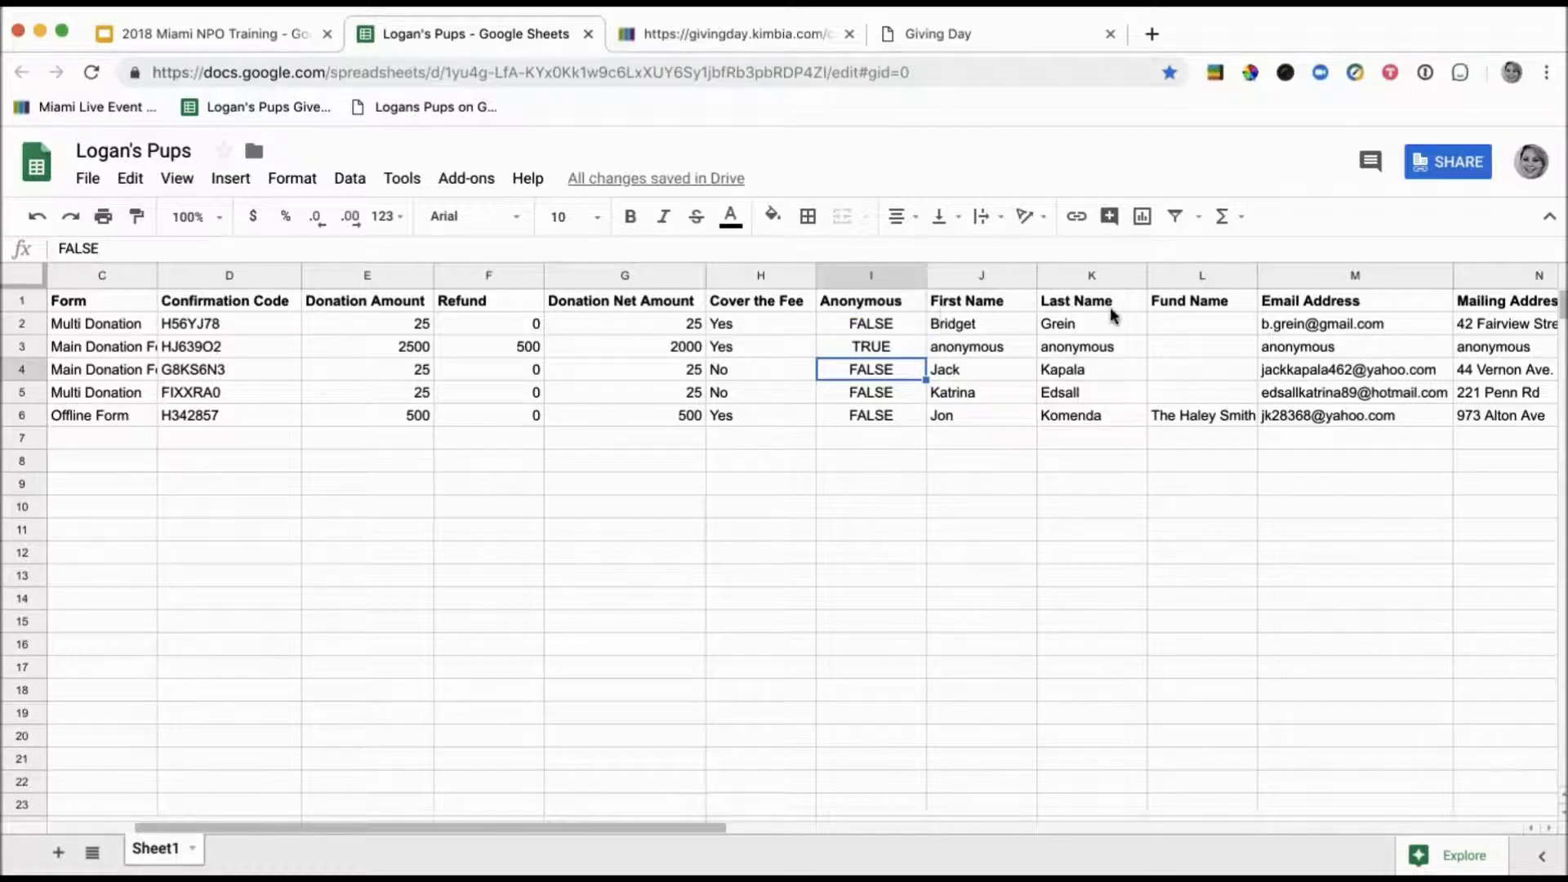
{"action": "left_click", "coordinate": [974, 323]}
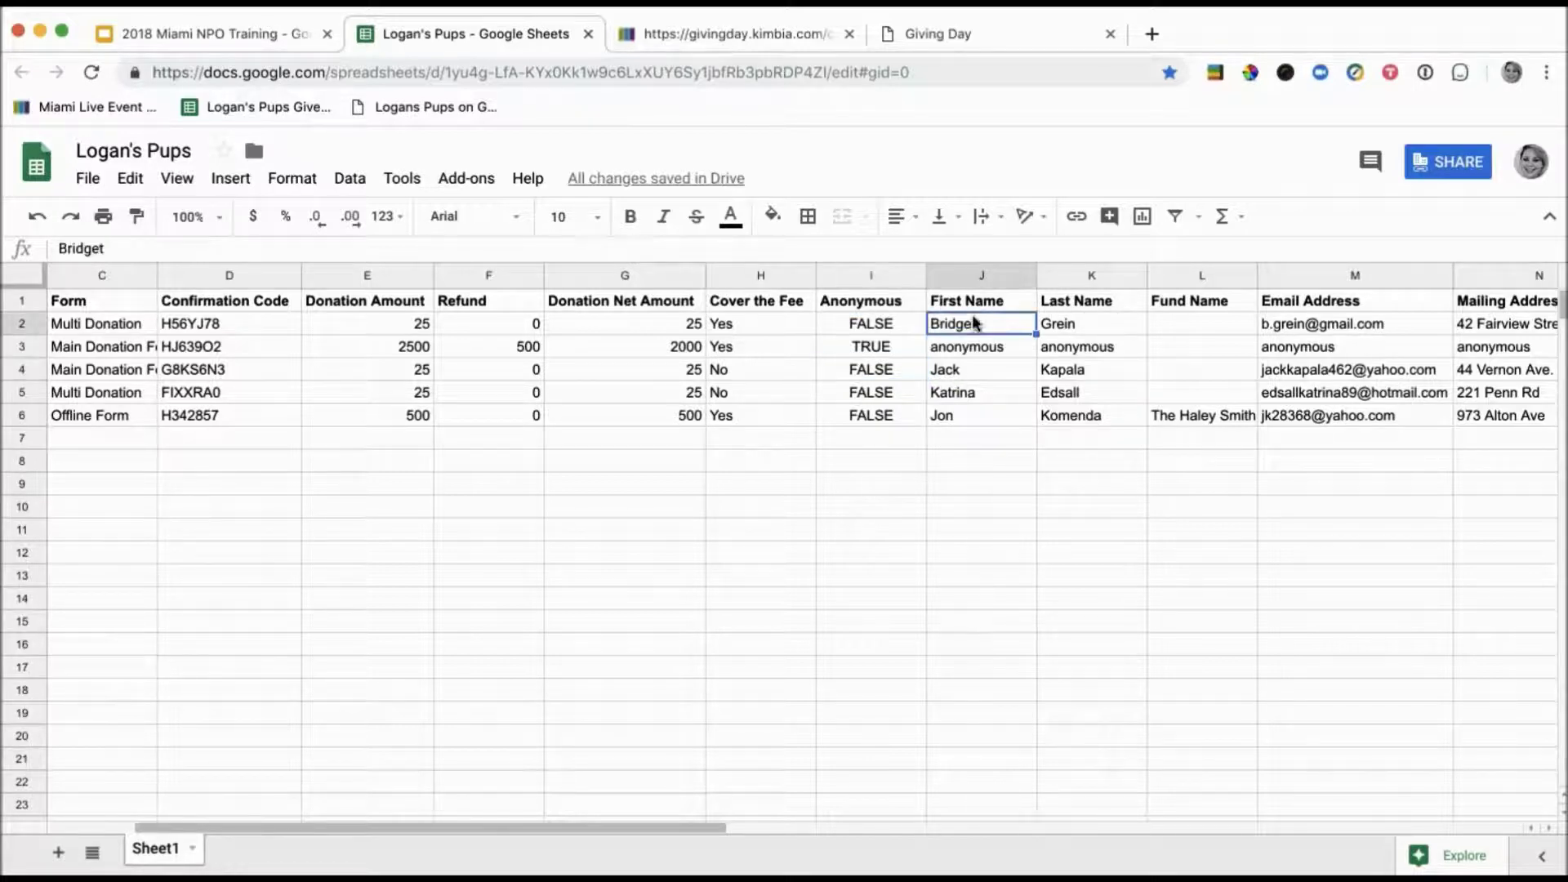
{"action": "left_click", "coordinate": [1046, 305]}
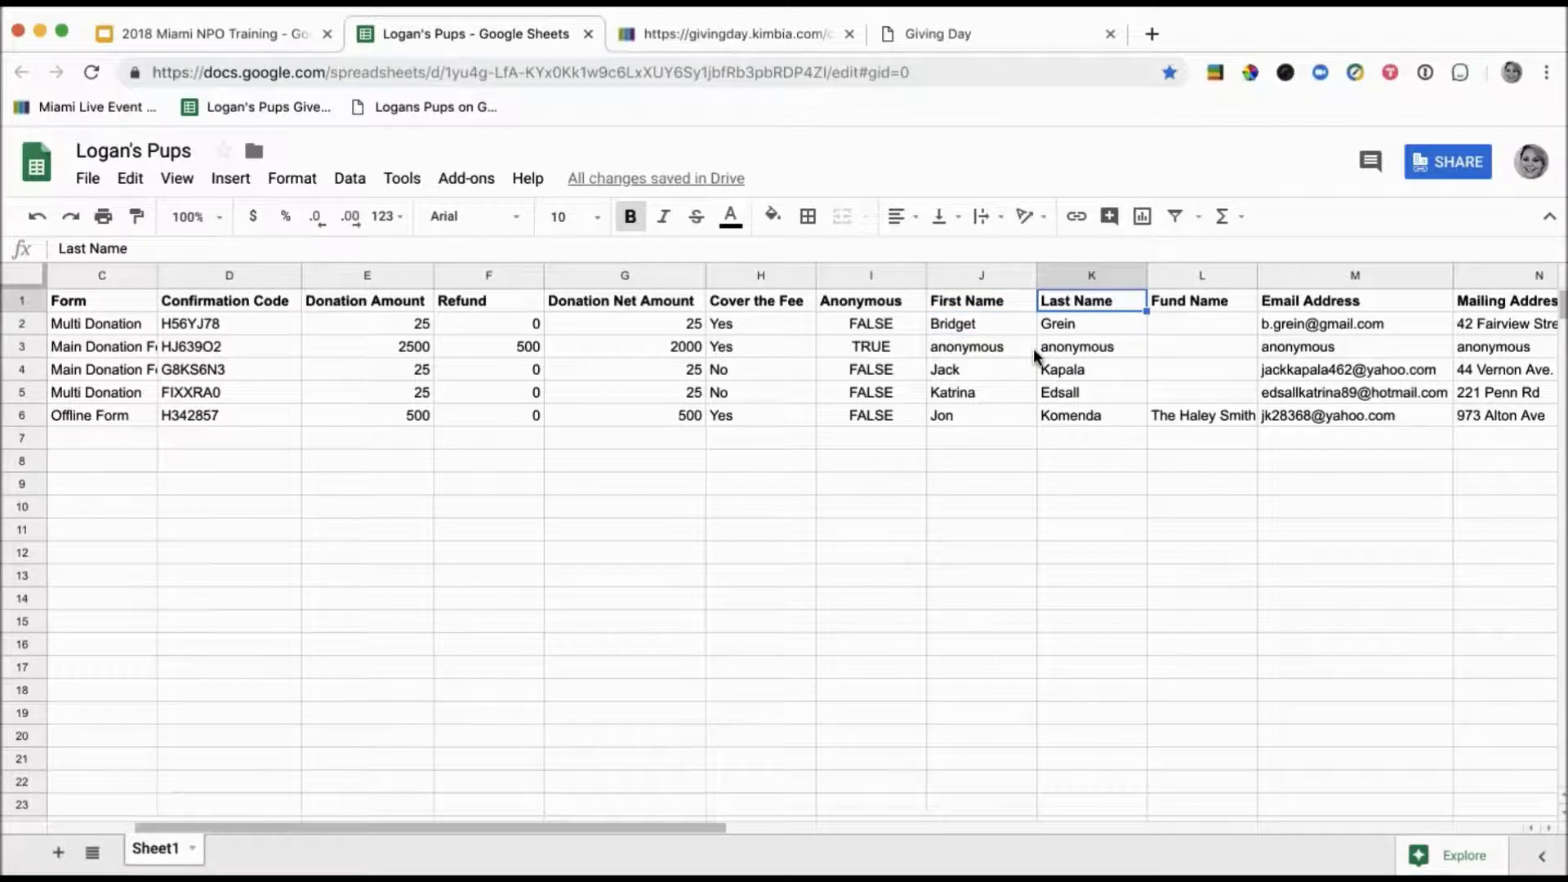
- Examine the Fund Name and Email Address columns of the donation report
{"action": "scroll", "coordinate": [1032, 348], "scroll_direction": "right", "scroll_amount": 2}
{"action": "left_click", "coordinate": [1055, 325]}
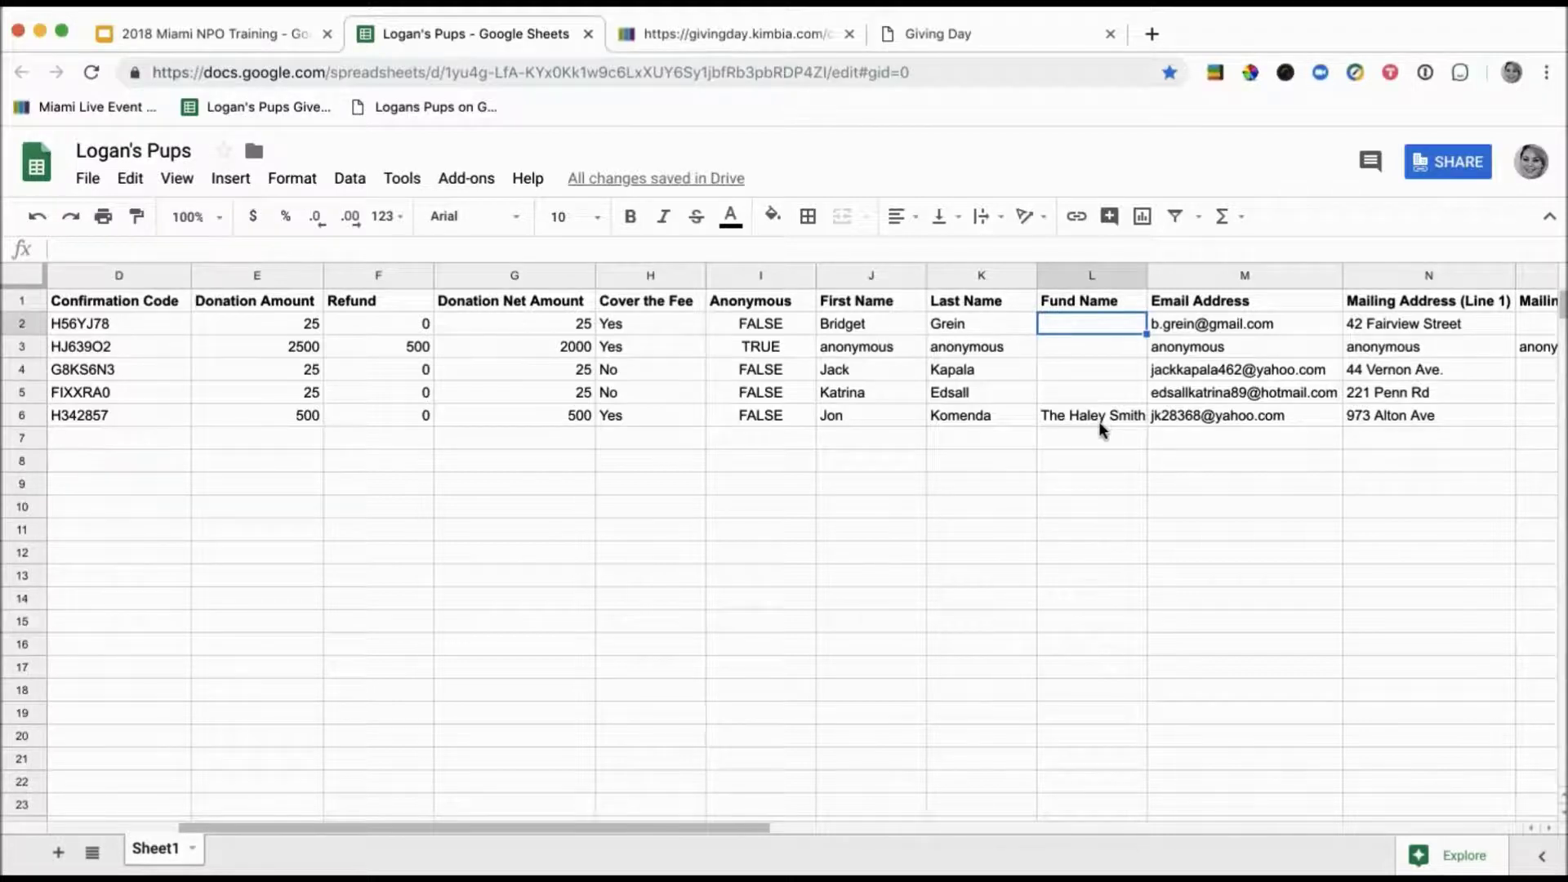
{"action": "scroll", "coordinate": [1100, 420], "scroll_direction": "right", "scroll_amount": 3}
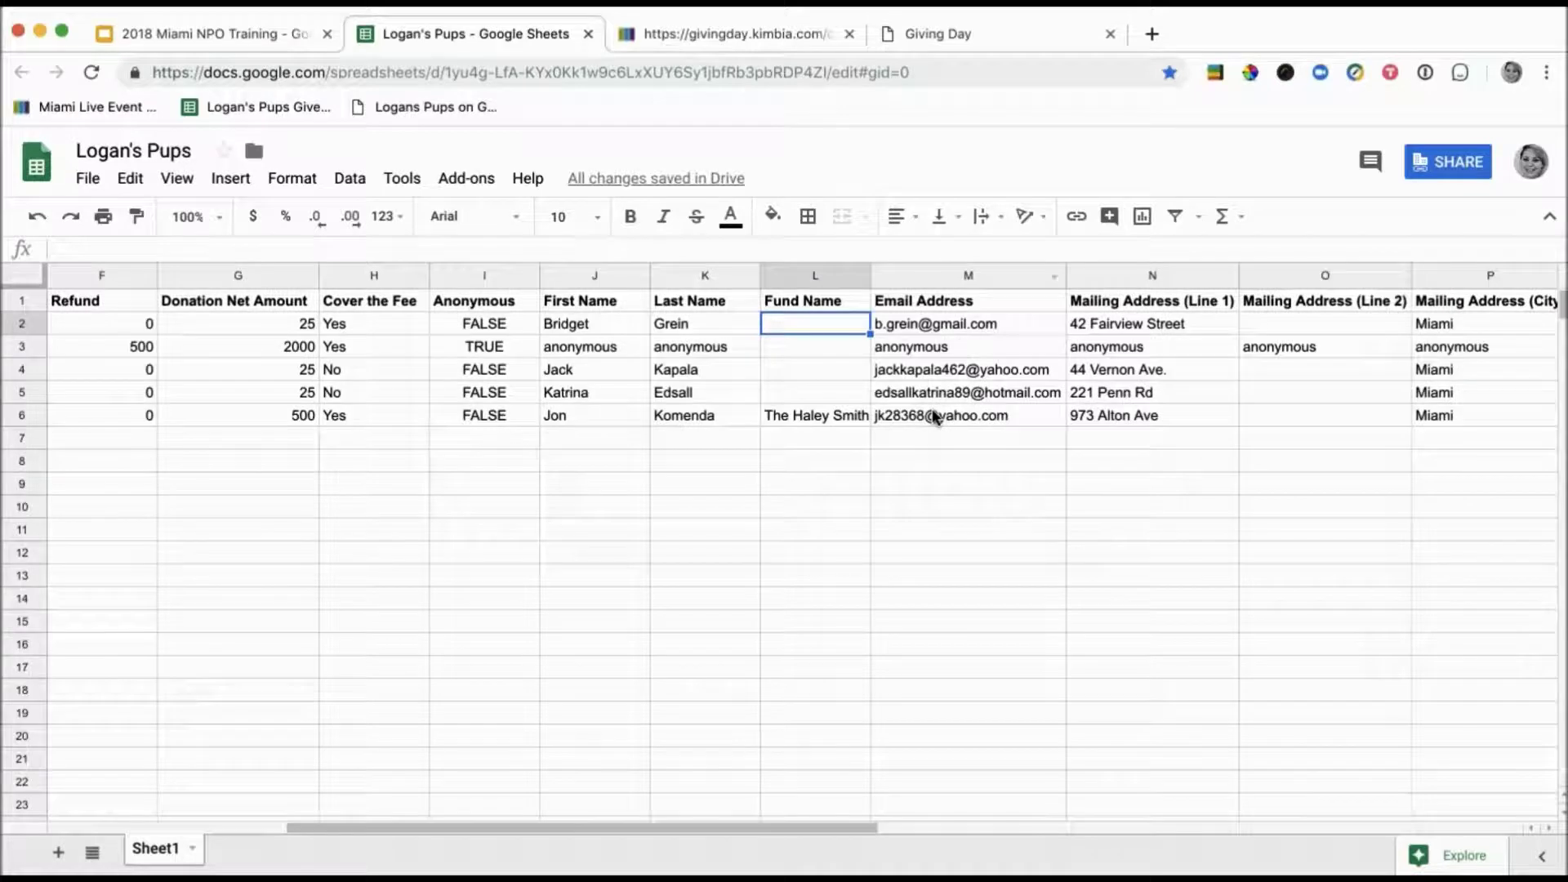
{"action": "left_click", "coordinate": [964, 381]}
{"action": "scroll", "coordinate": [1077, 395], "scroll_direction": "right", "scroll_amount": 2}
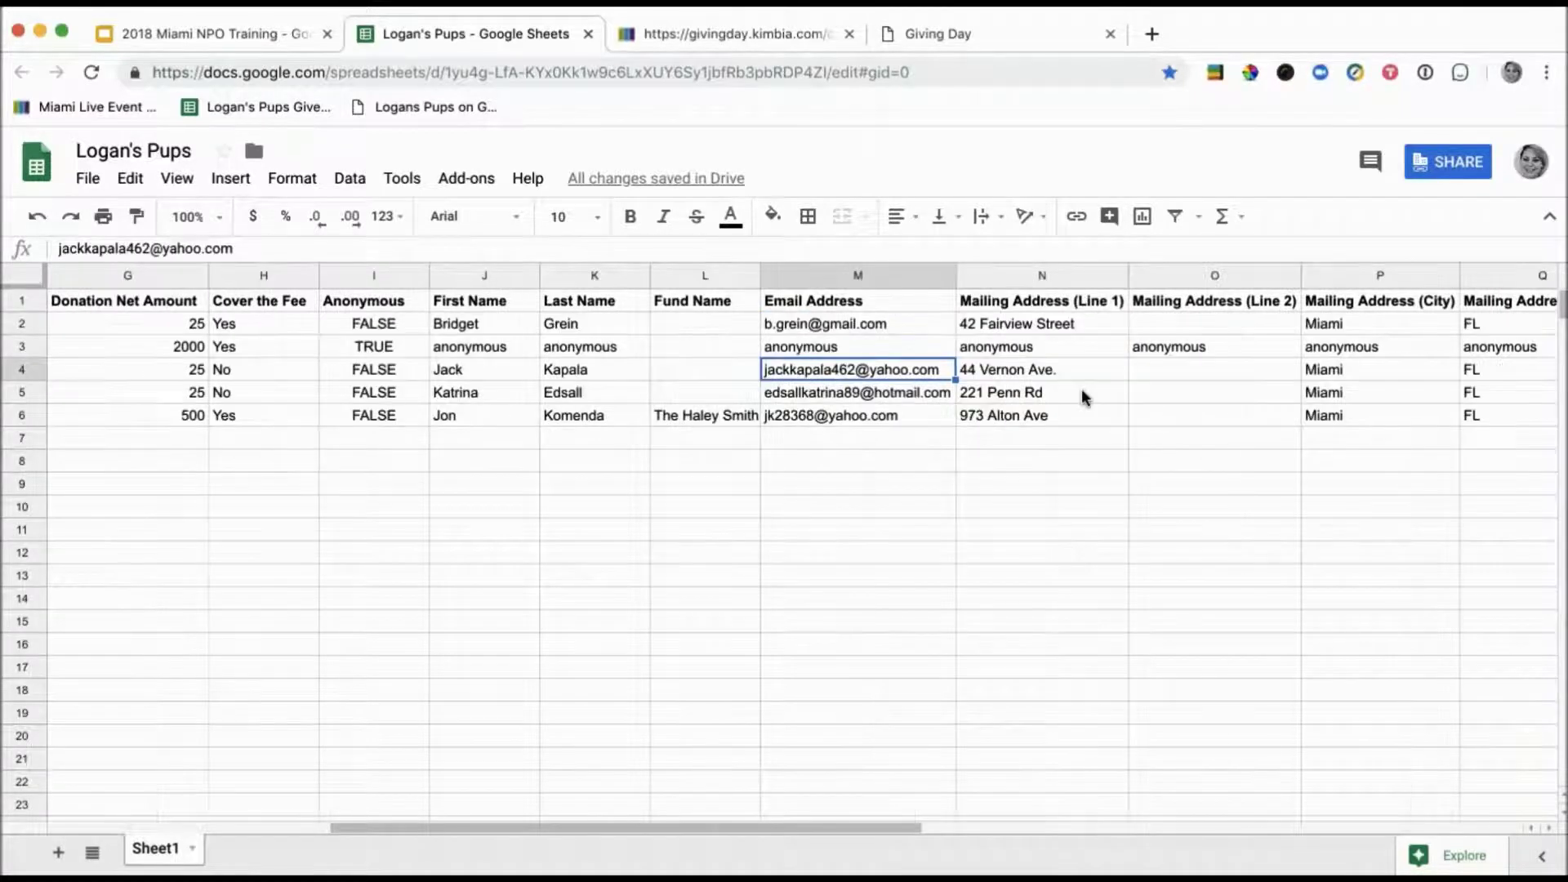
- Check the mailing address fields of the anonymous donation in row 3, through to the country column
{"action": "scroll", "coordinate": [1081, 394], "scroll_direction": "right", "scroll_amount": 5}
{"action": "left_click", "coordinate": [1044, 348]}
{"action": "scroll", "coordinate": [1044, 347], "scroll_direction": "right", "scroll_amount": 1}
{"action": "left_click", "coordinate": [1045, 349]}
{"action": "left_click", "coordinate": [1184, 355]}
{"action": "scroll", "coordinate": [1186, 357], "scroll_direction": "right", "scroll_amount": 1}
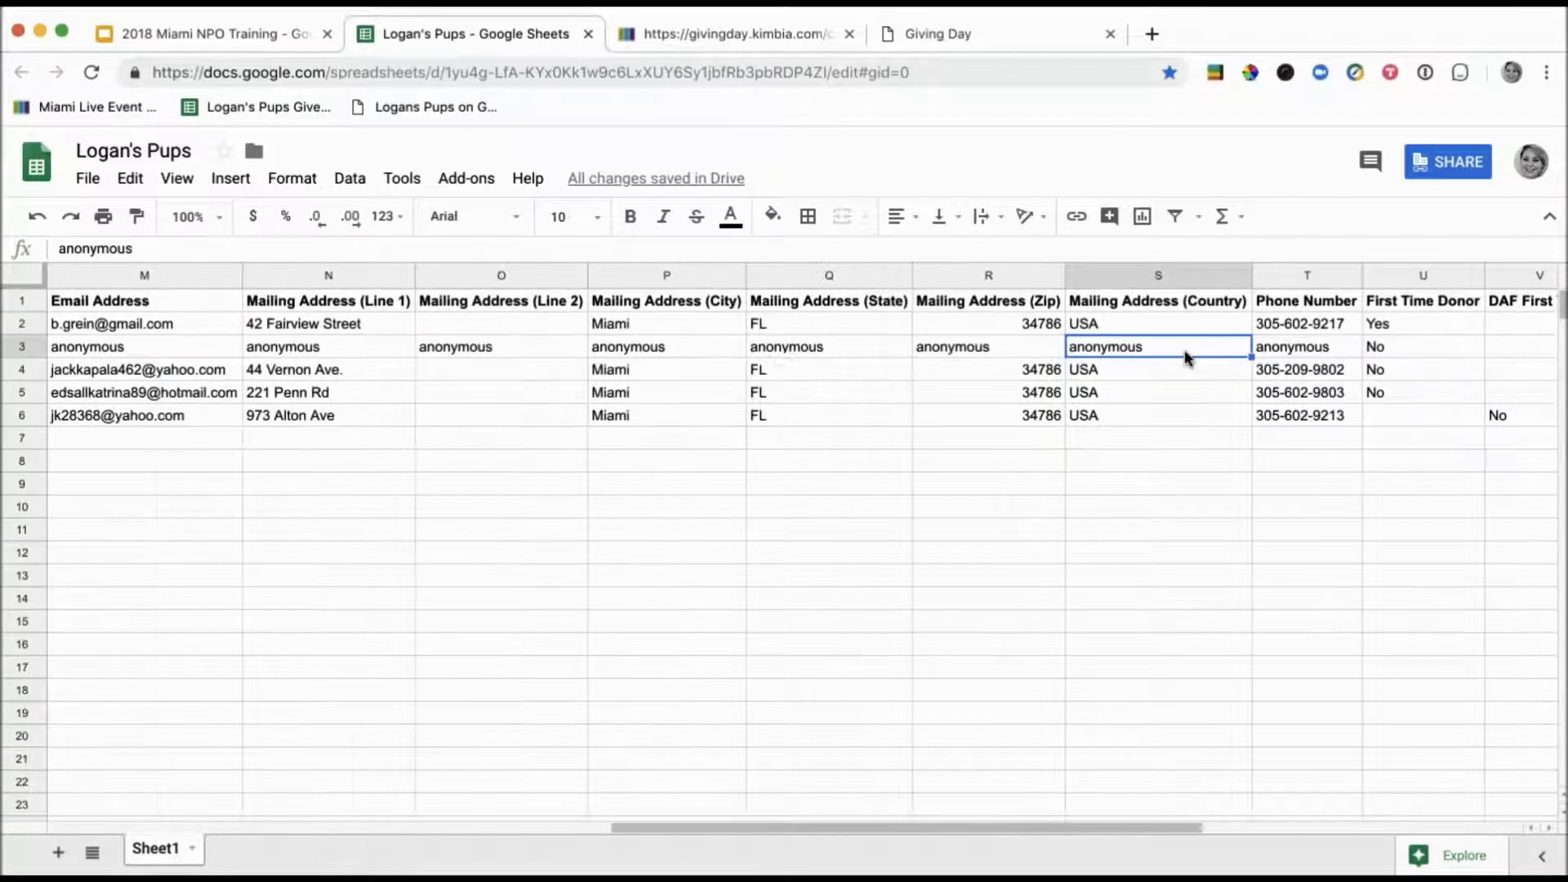
- Compare the First Time Donor entries in rows 2 and 3 with the DAF First Time entry in row 6
{"action": "scroll", "coordinate": [1184, 355], "scroll_direction": "right", "scroll_amount": 3}
{"action": "left_click", "coordinate": [894, 322]}
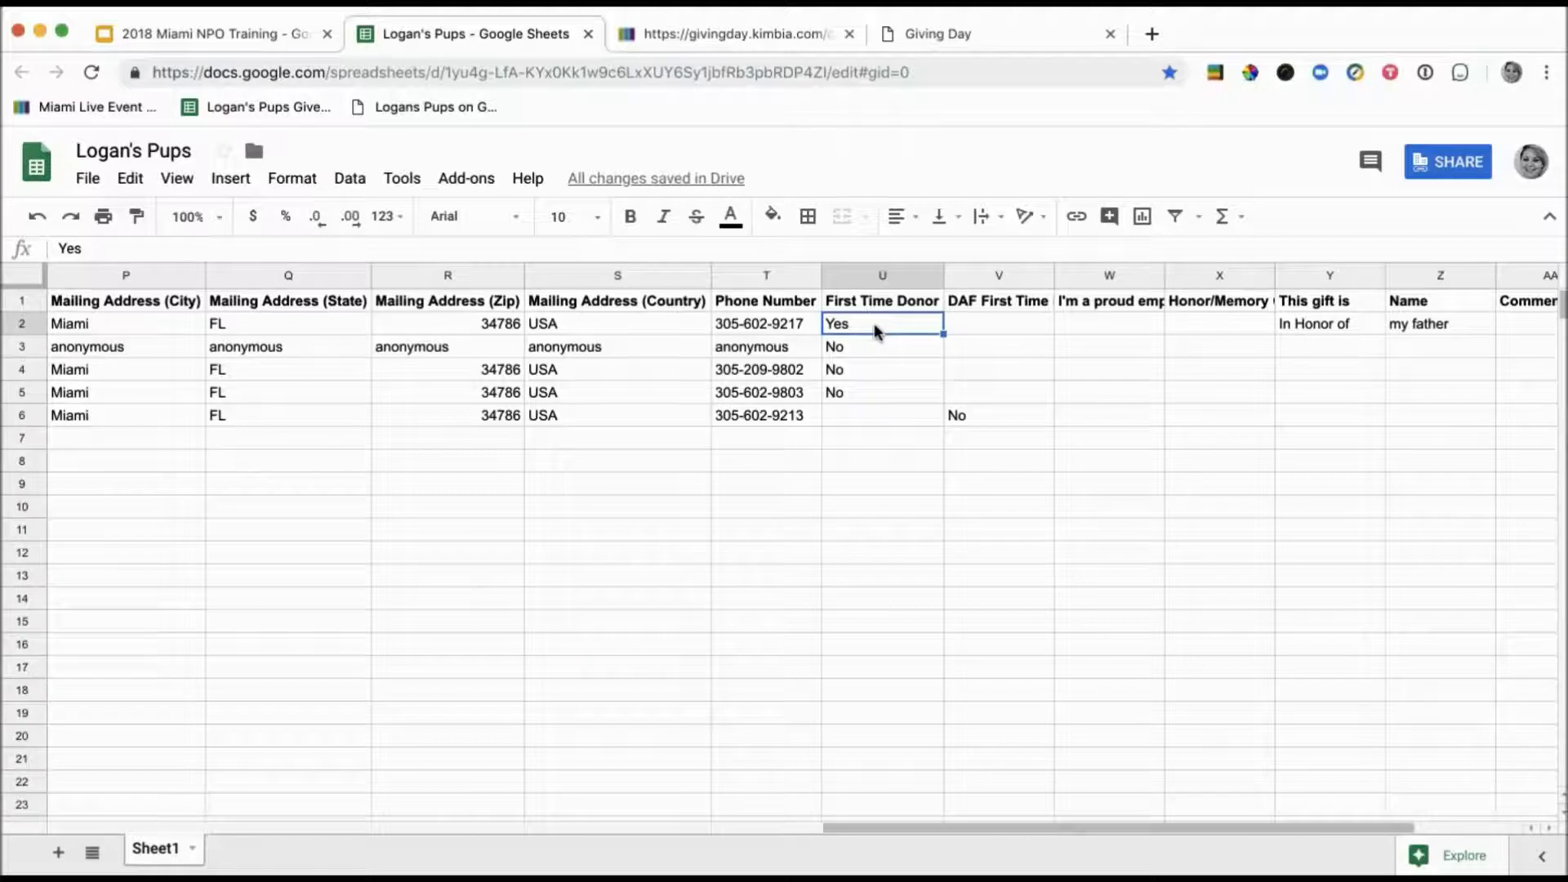
{"action": "left_click", "coordinate": [868, 354]}
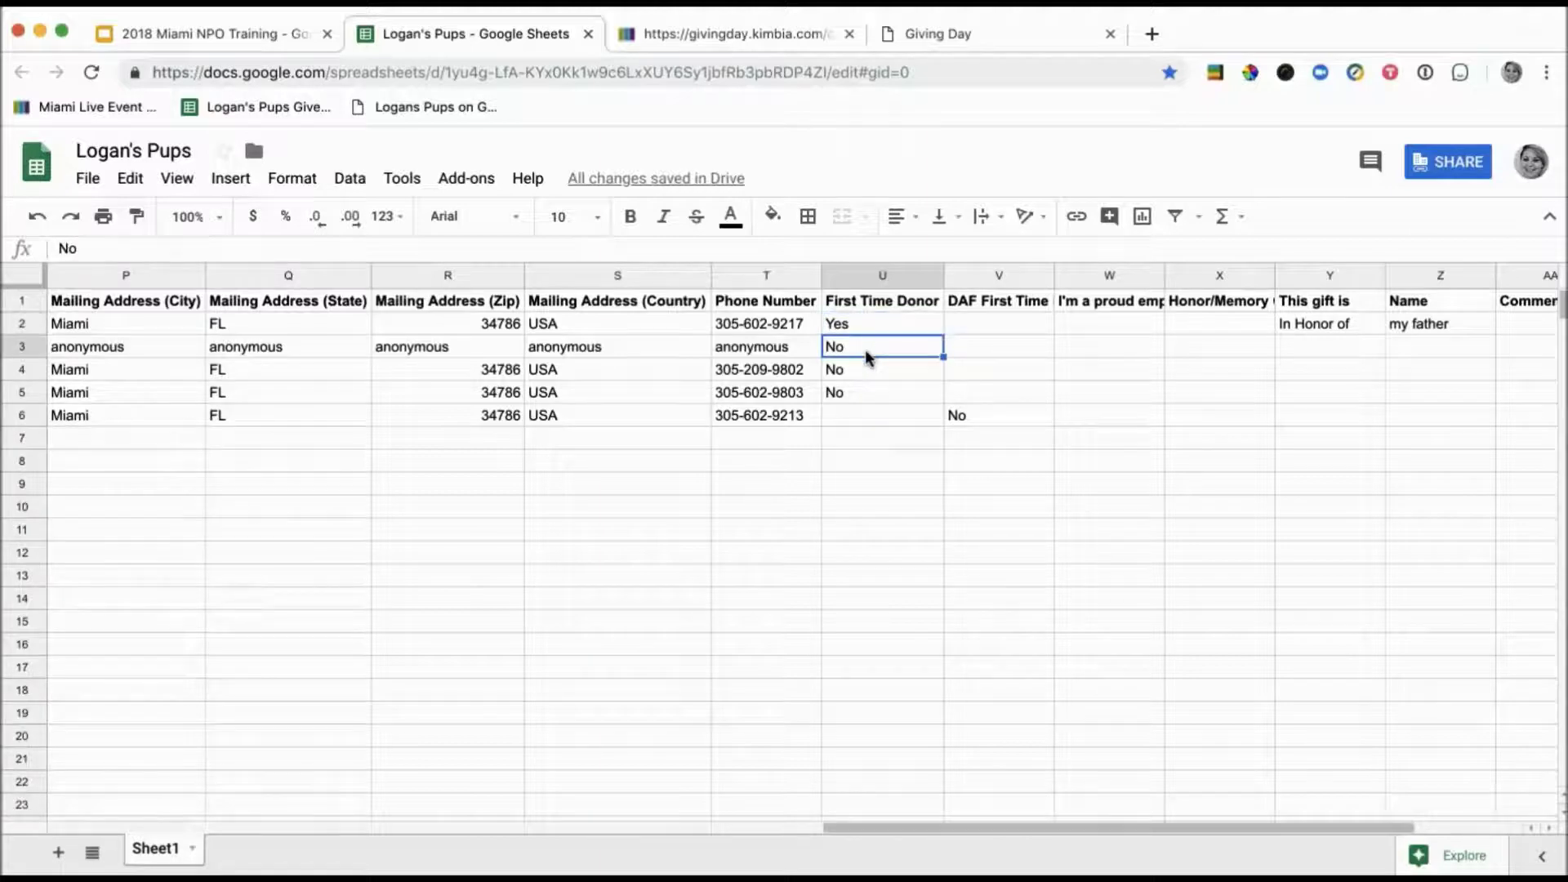
{"action": "left_click", "coordinate": [964, 417]}
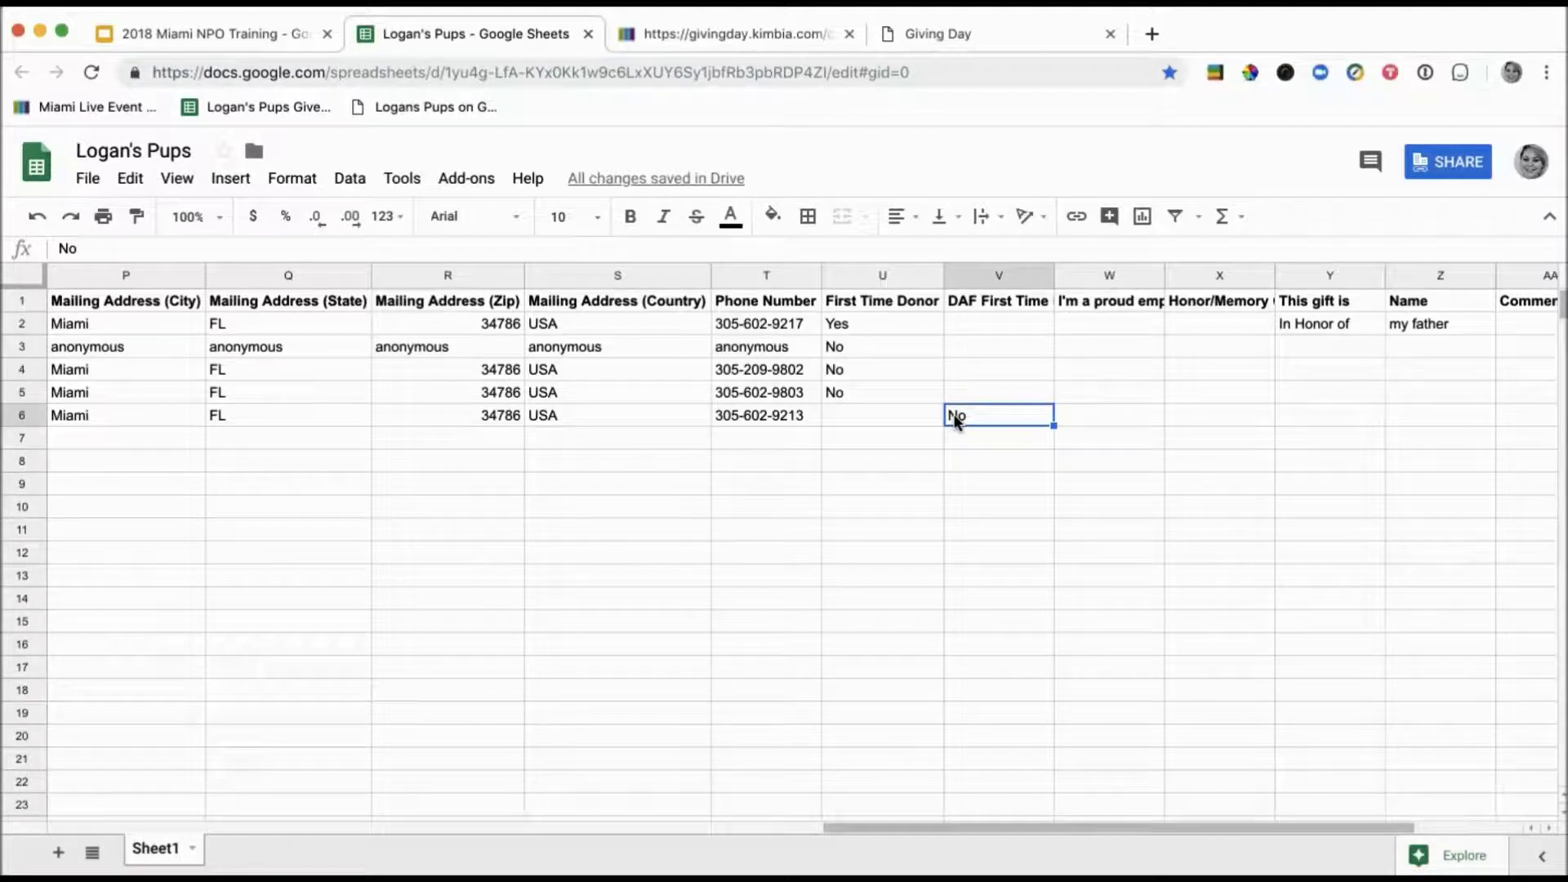
- Fit the width of the "I'm a proud employee of" column to its header and select that header cell
{"action": "scroll", "coordinate": [1021, 472], "scroll_direction": "right", "scroll_amount": 2}
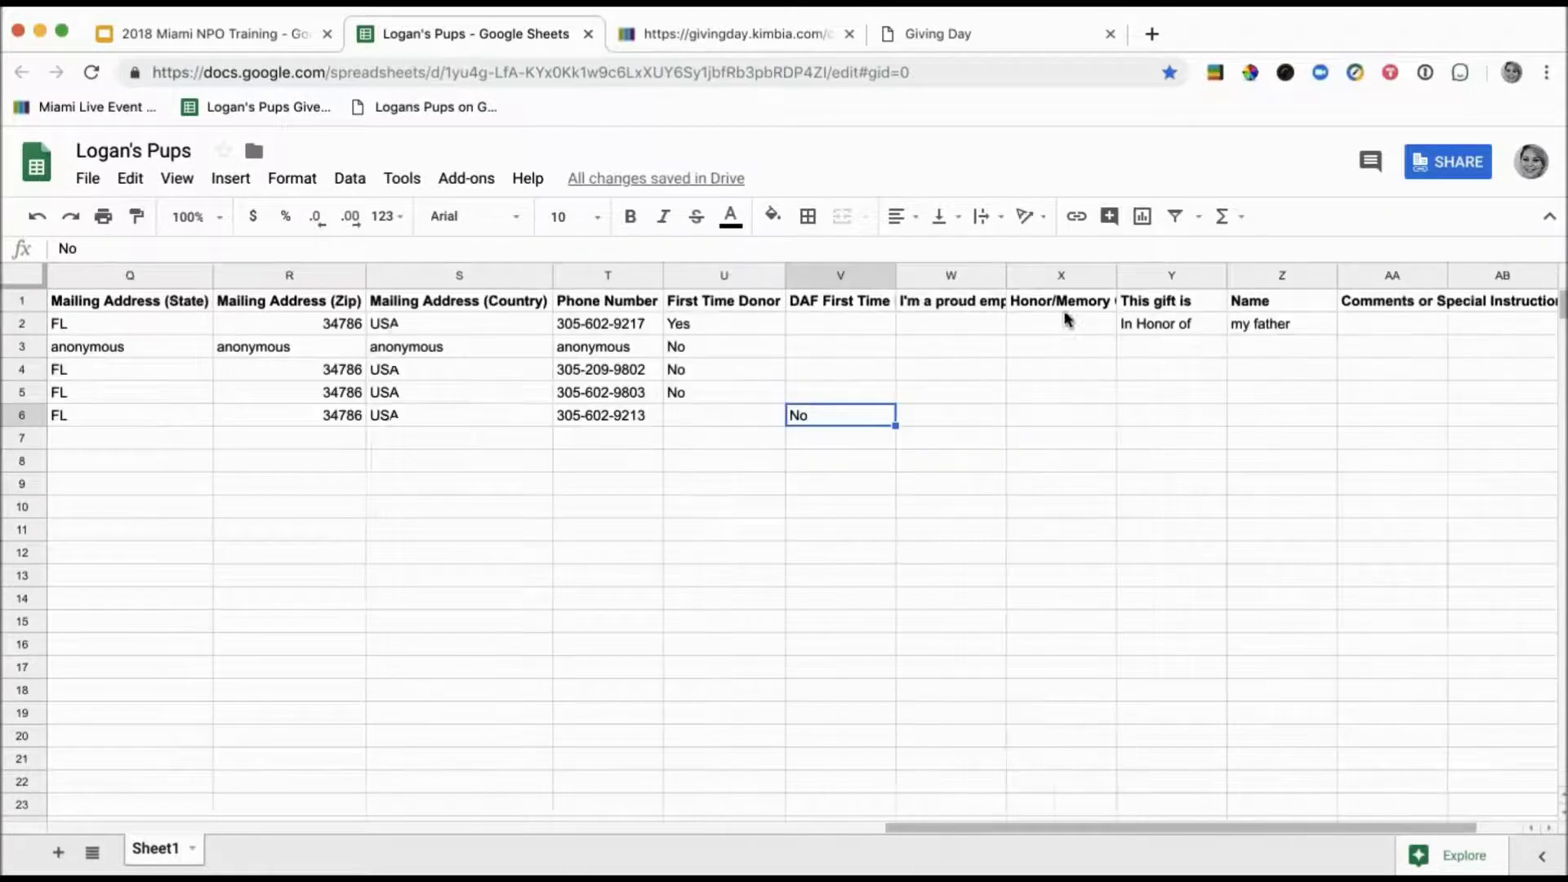
{"action": "left_click_drag", "start_coordinate": [1005, 275], "coordinate": [1004, 275]}
{"action": "double_click", "coordinate": [1005, 275]}
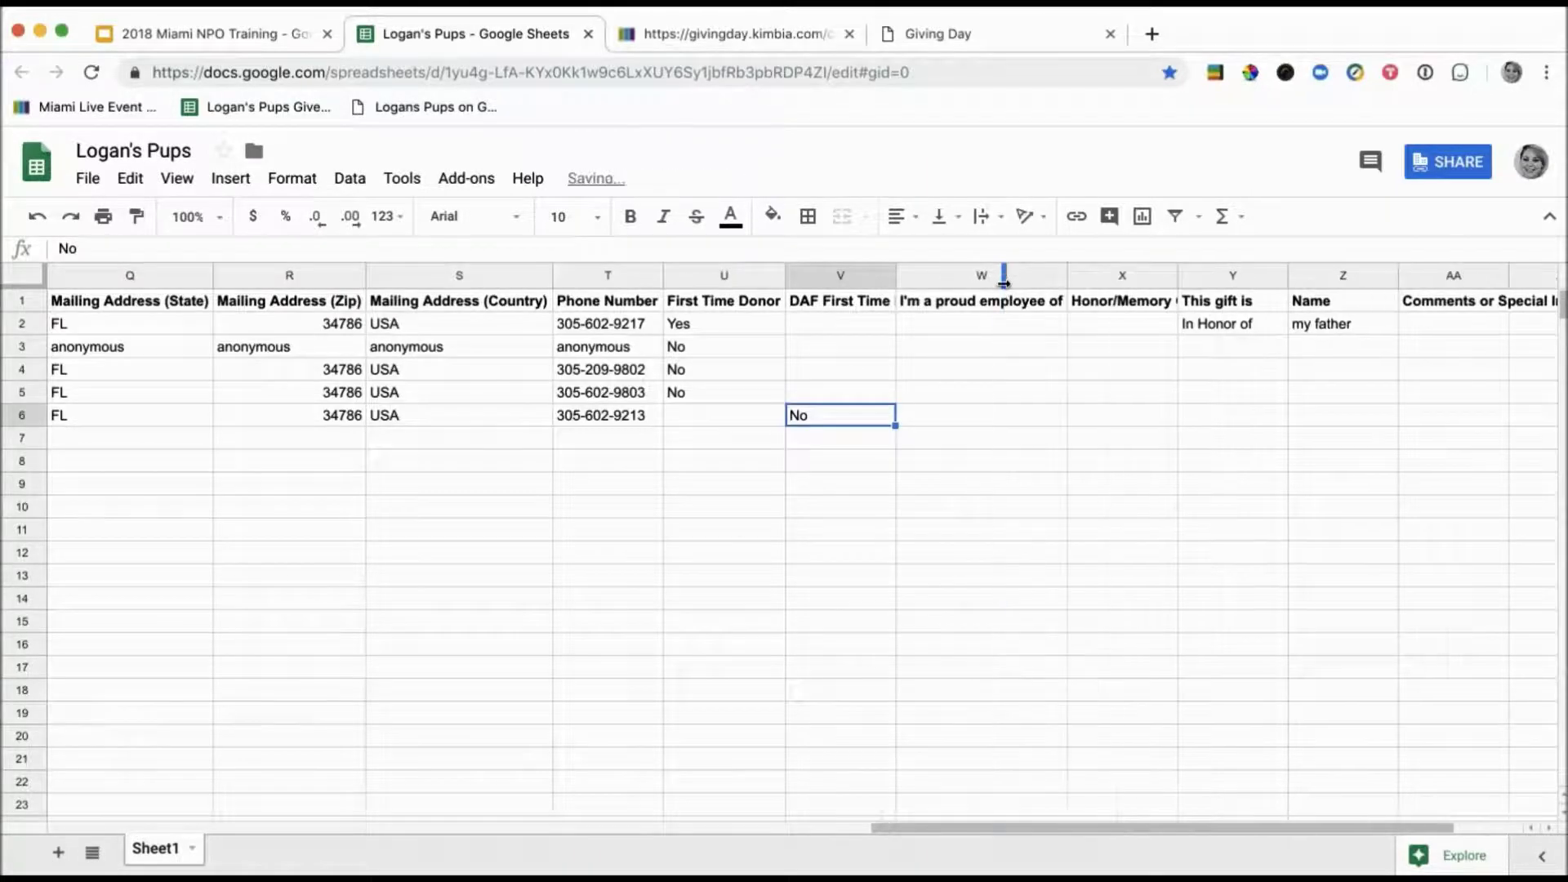
{"action": "left_click", "coordinate": [993, 301]}
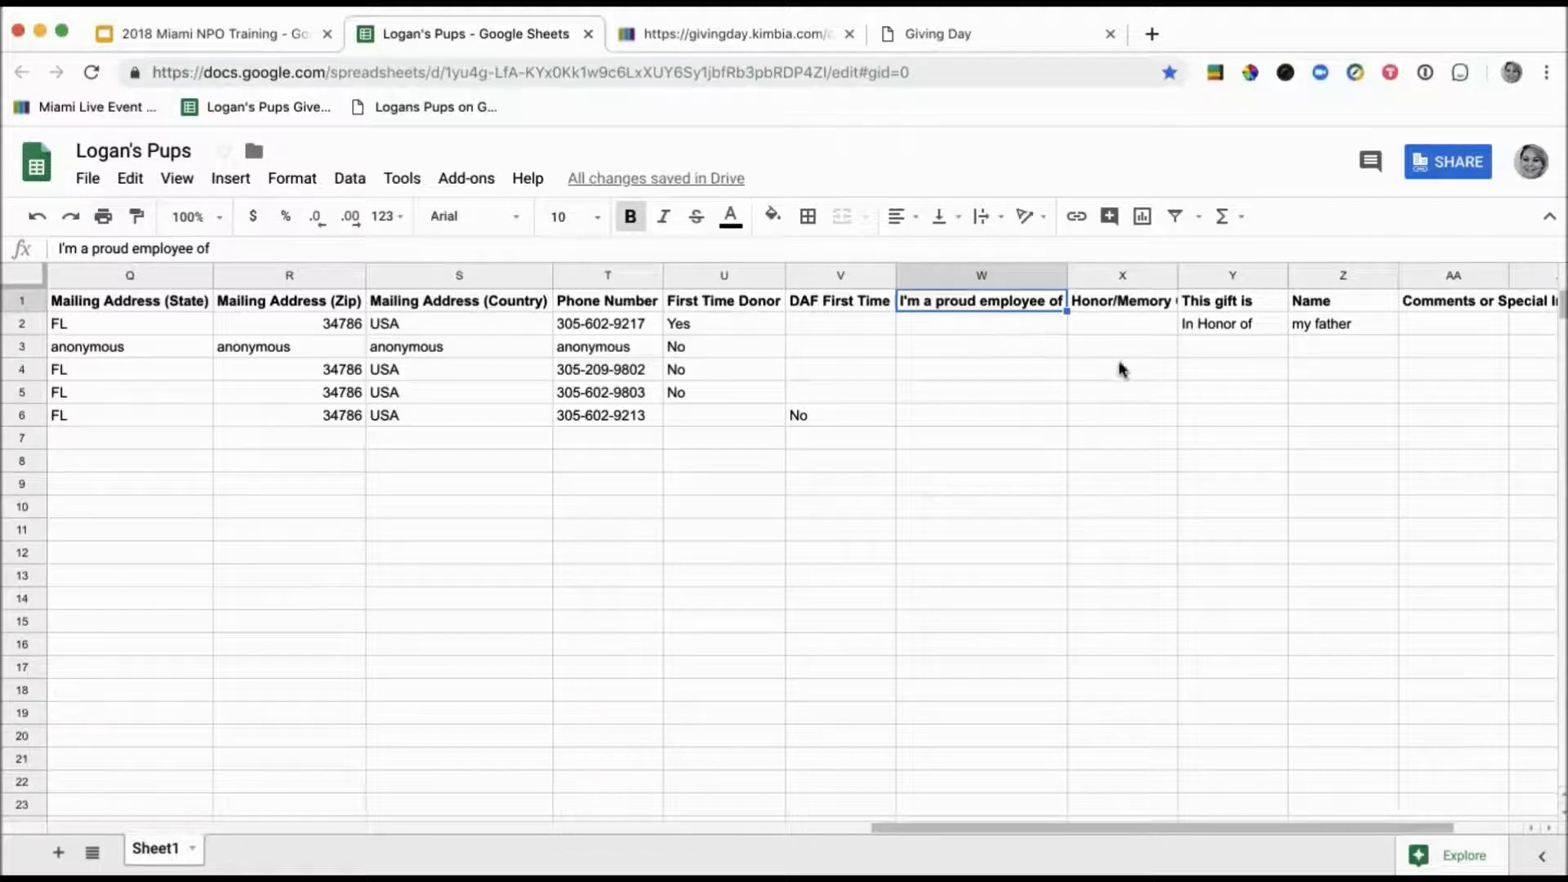
- Examine the Honor/Memory, This gift is, Name, and Comments or Special Instructions columns at the end of the report
{"action": "scroll", "coordinate": [1121, 369], "scroll_direction": "right", "scroll_amount": 2}
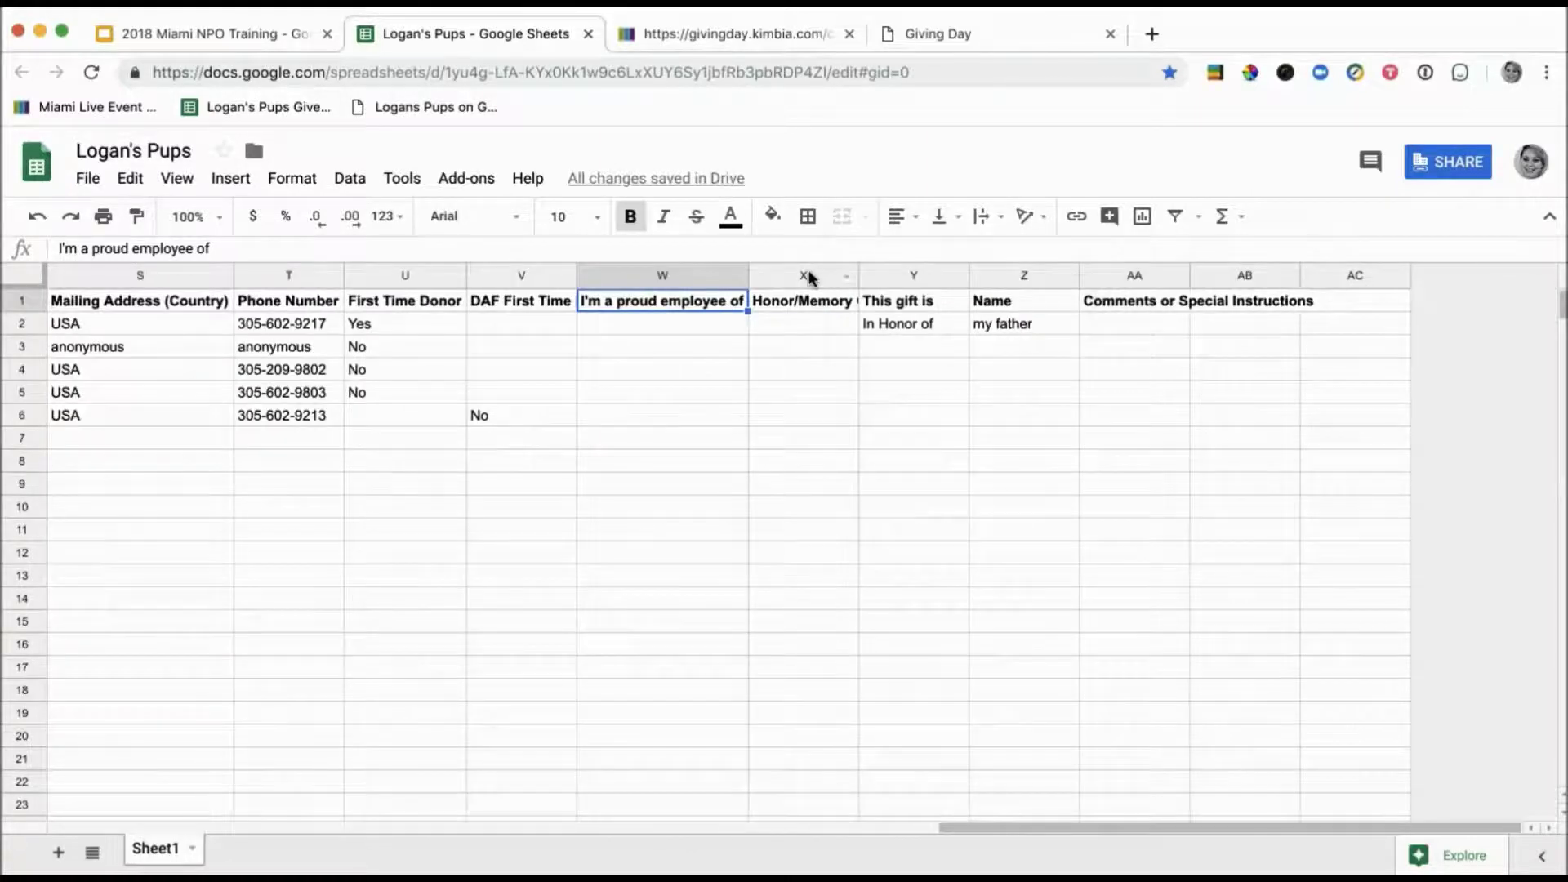
{"action": "left_click", "coordinate": [803, 275]}
{"action": "left_click", "coordinate": [1137, 275]}
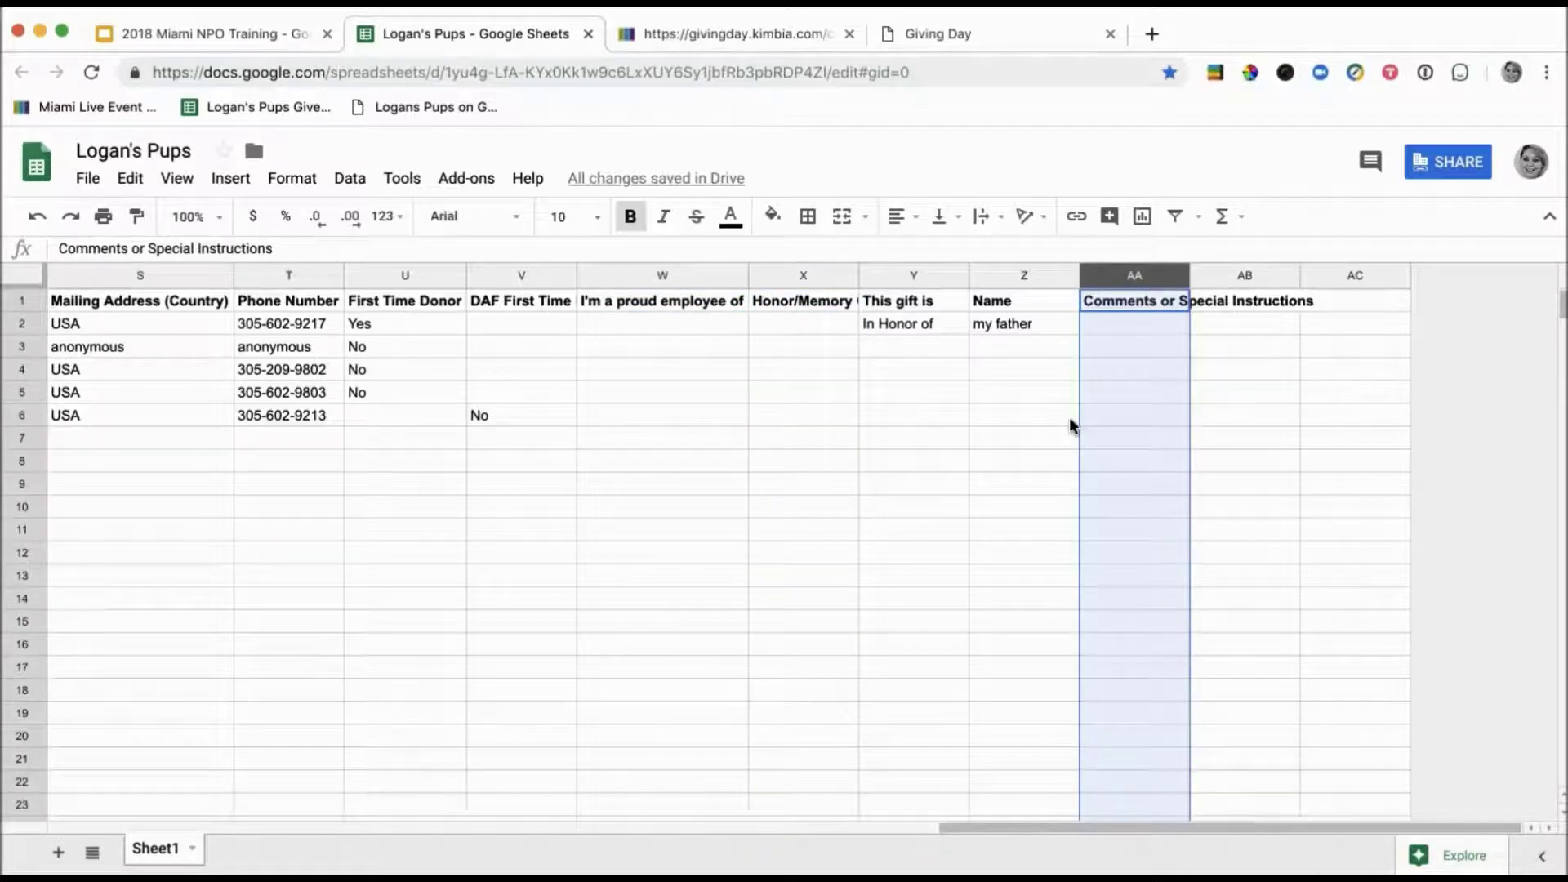
{"action": "left_click", "coordinate": [929, 325]}
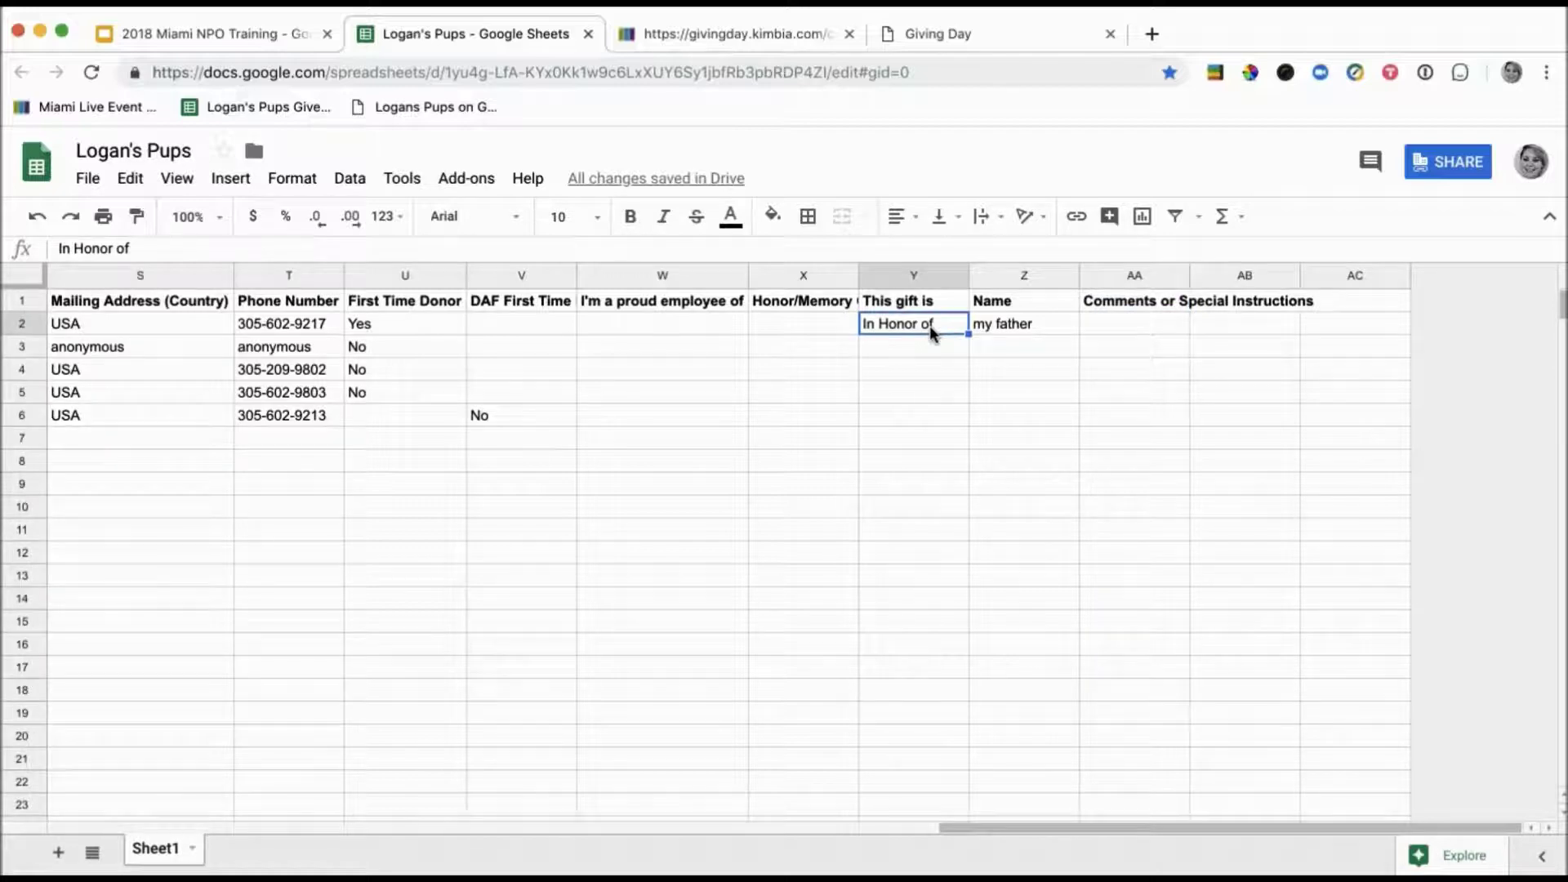
{"action": "left_click", "coordinate": [1018, 345]}
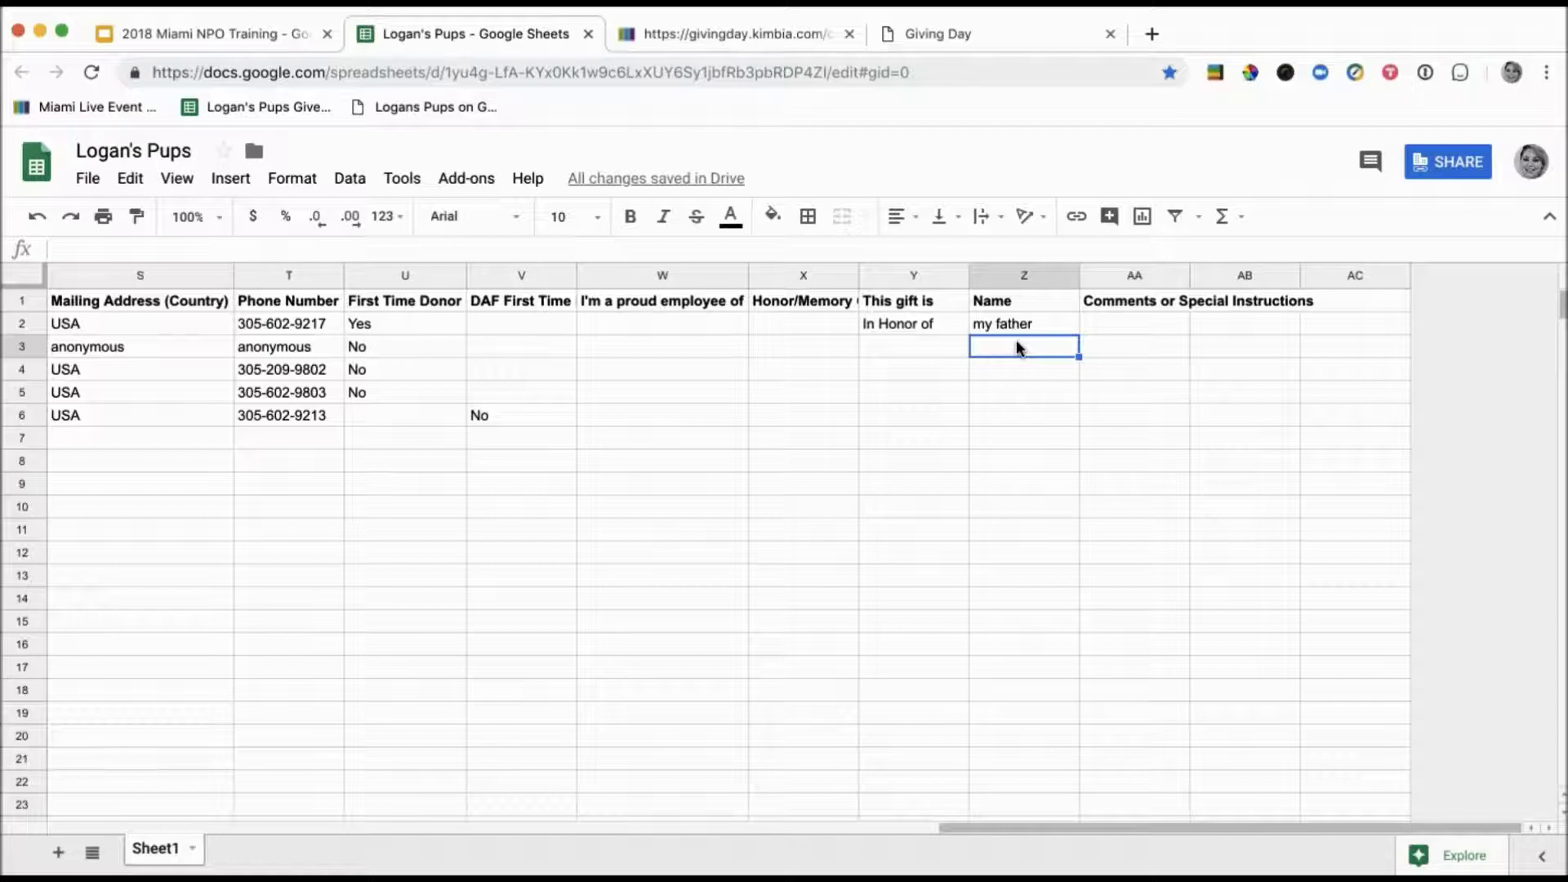
{"action": "left_click", "coordinate": [1115, 348]}
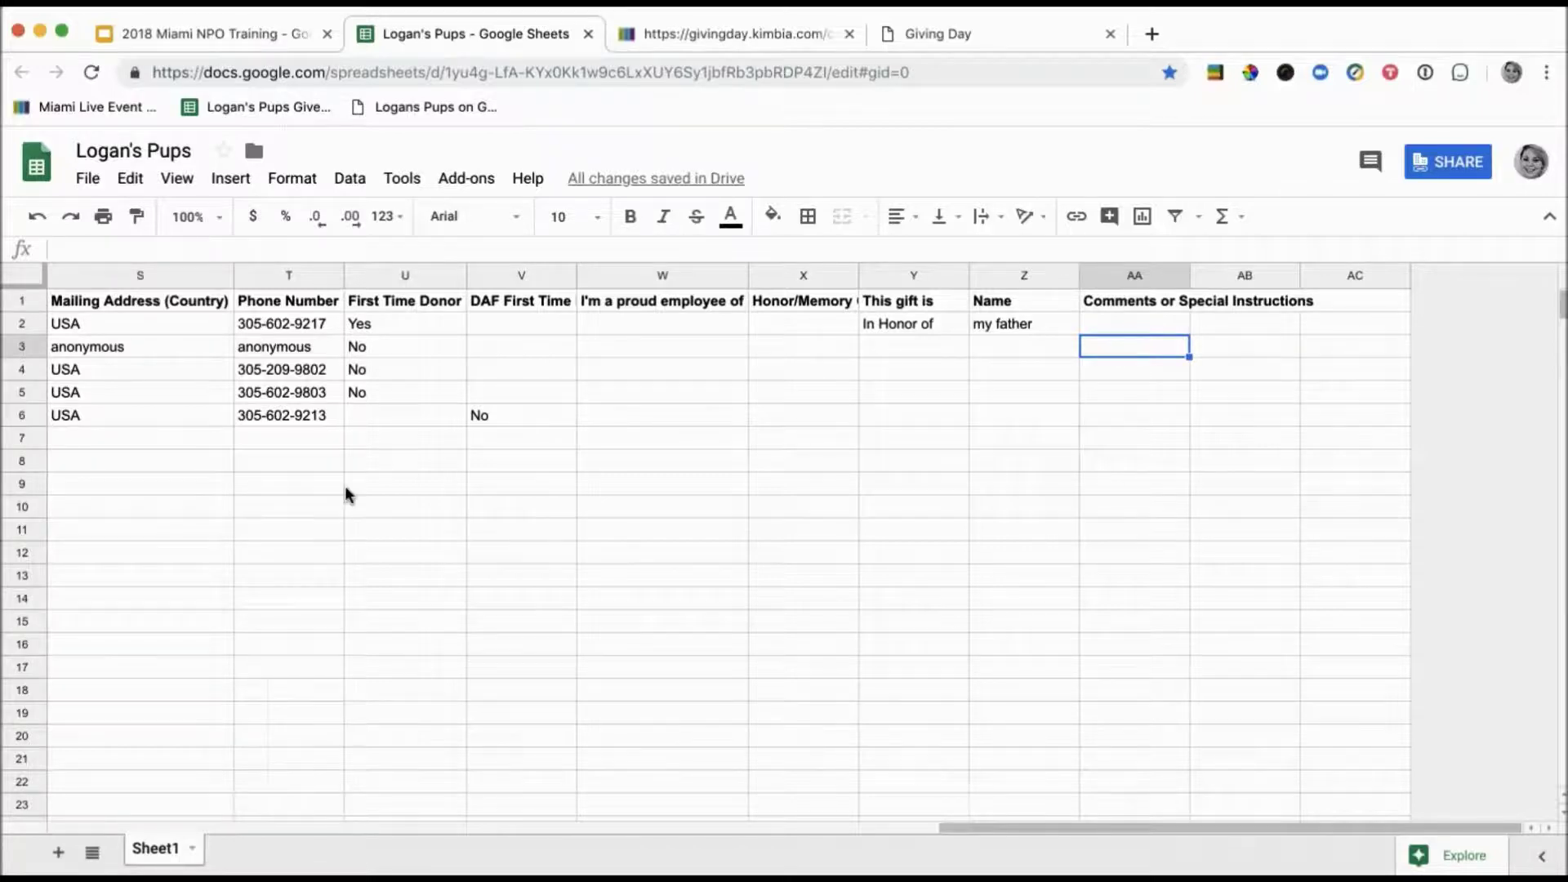
- Show the Donations Report slide in Google Slides, and find the Donations Report link on the Giving Day Links page
{"action": "scroll", "coordinate": [345, 494], "scroll_direction": "left", "scroll_amount": 15}
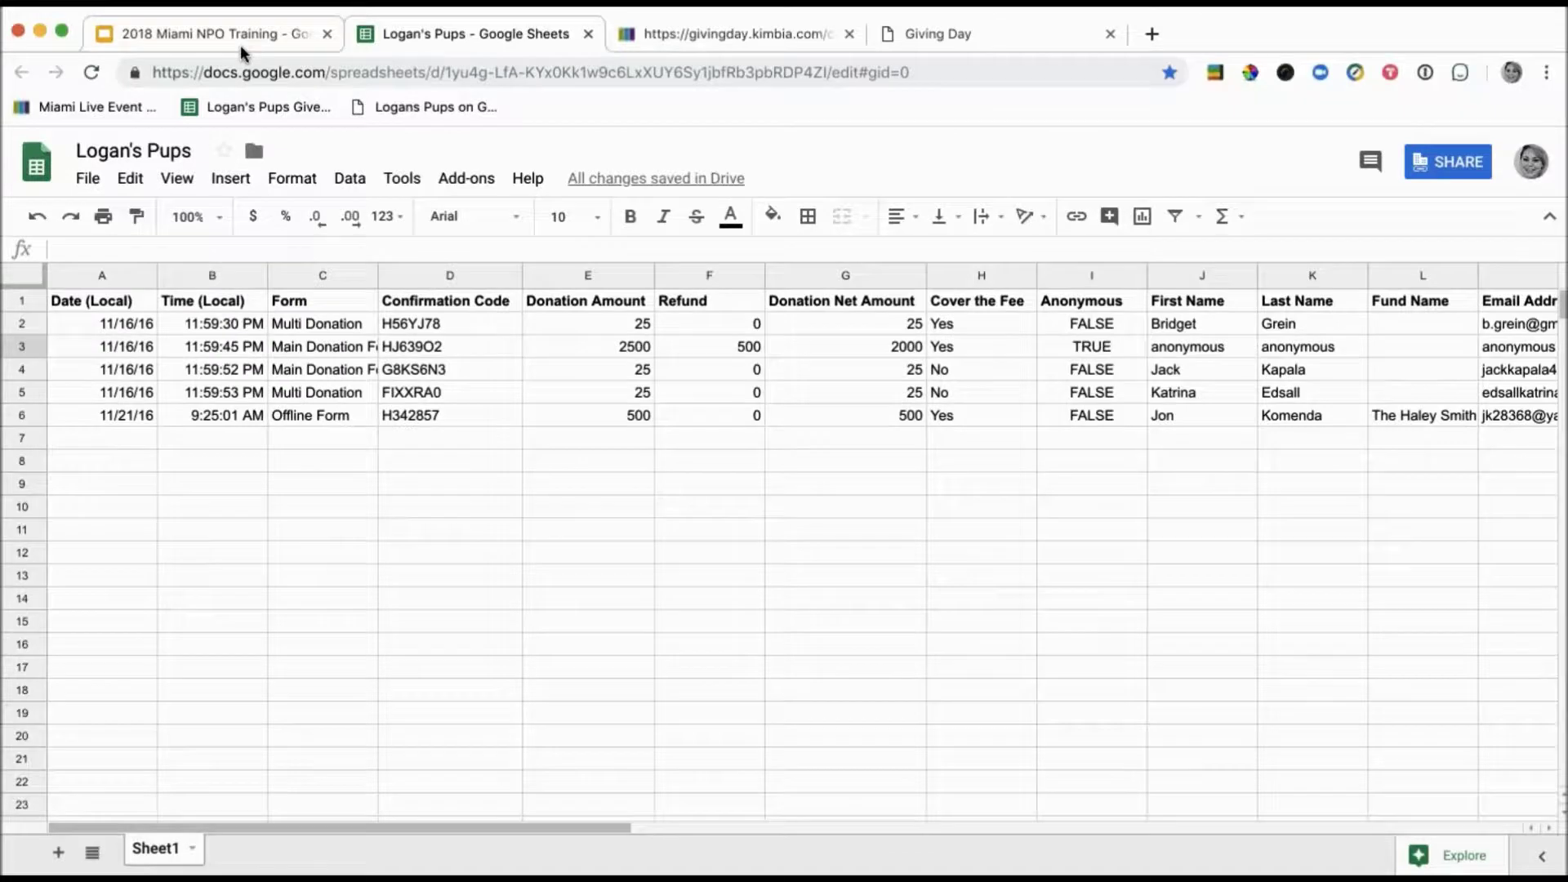
{"action": "left_click", "coordinate": [241, 48]}
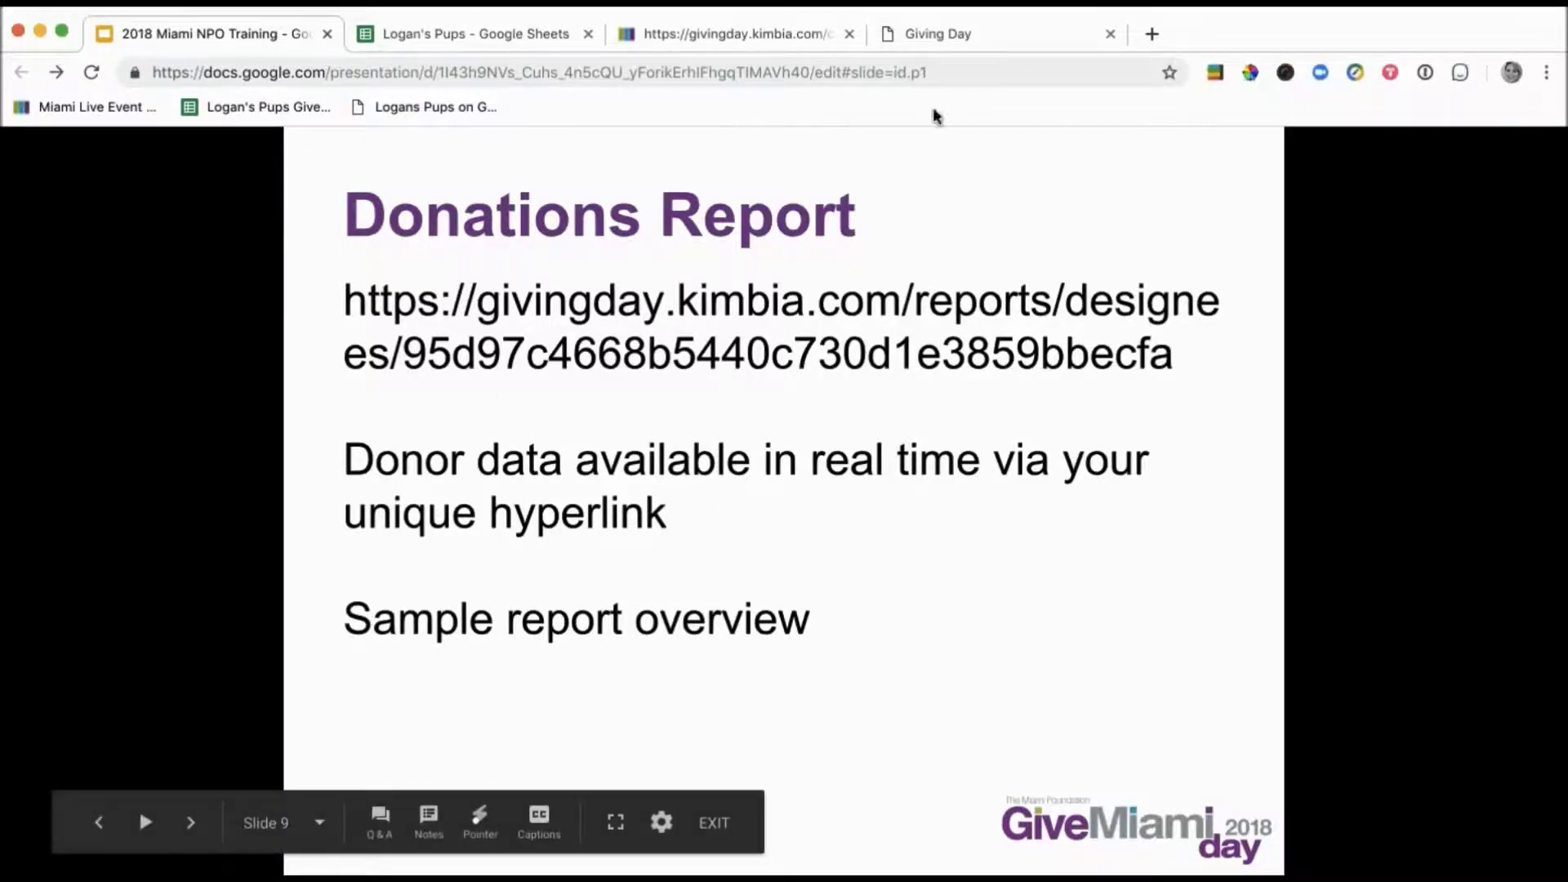
{"action": "left_click", "coordinate": [937, 39]}
{"action": "left_click_drag", "start_coordinate": [380, 599], "coordinate": [576, 602]}
{"action": "left_click", "coordinate": [576, 610]}
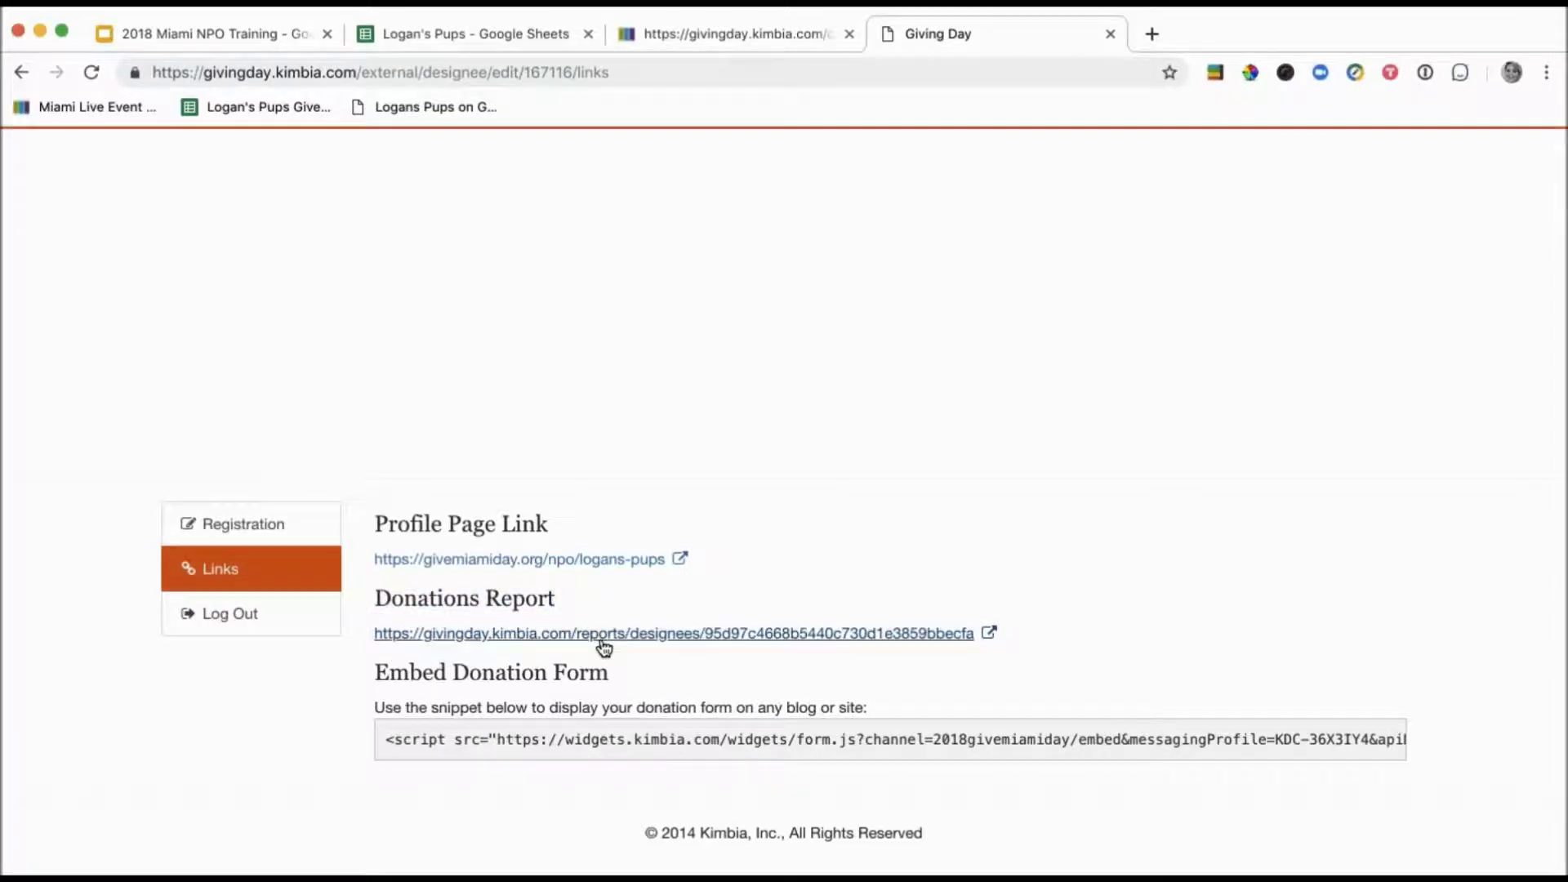
- Return to the training presentation in Google Slides and advance through the Donation Report Sample slide to the Embed Snippet slide
{"action": "left_click", "coordinate": [243, 33]}
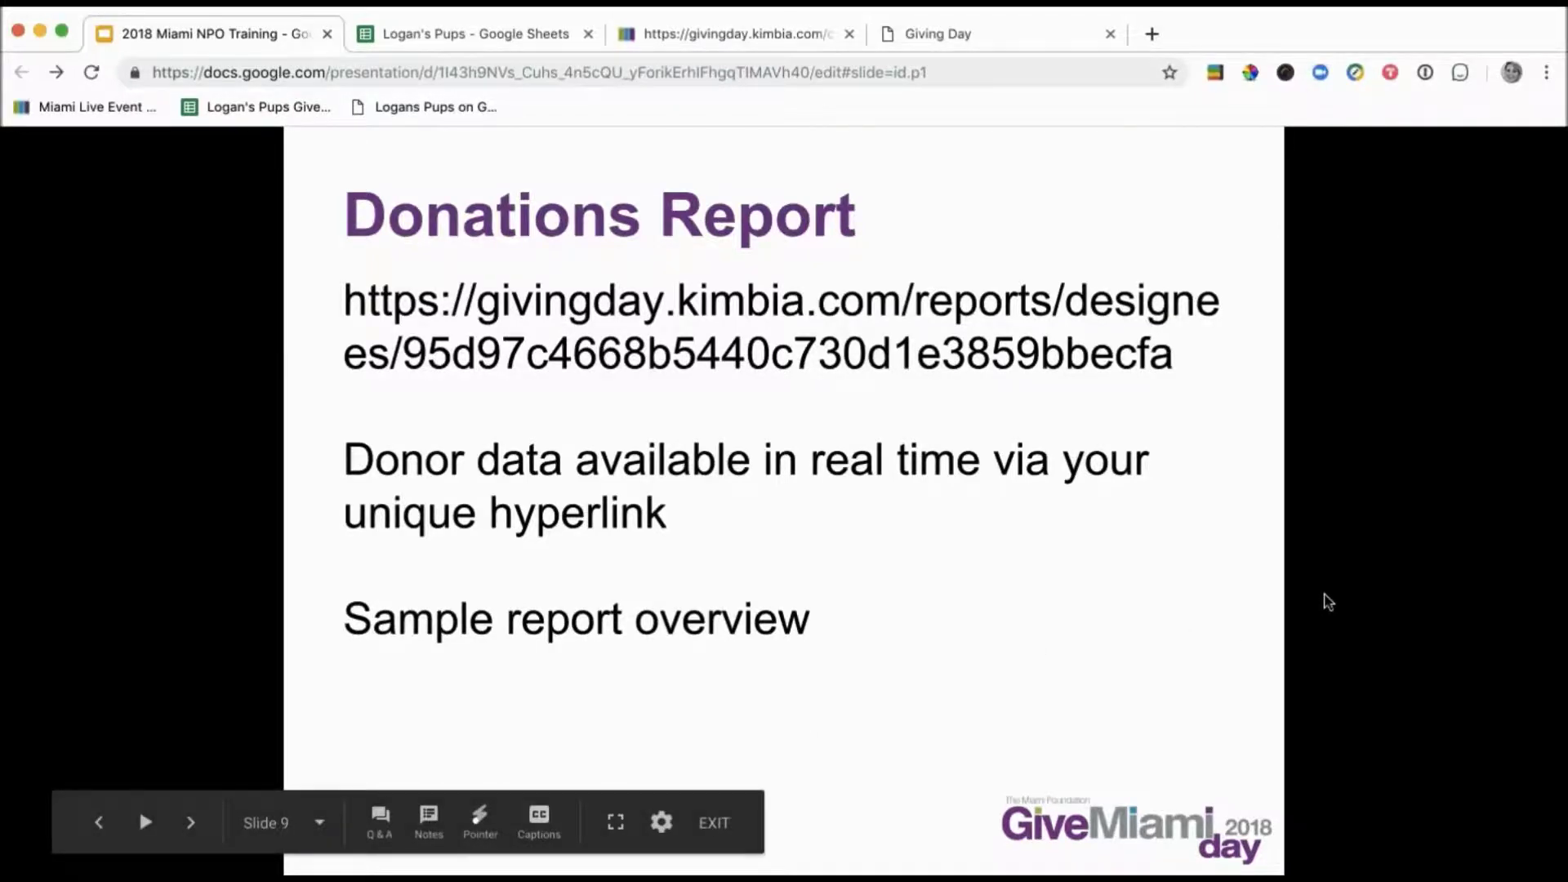
{"action": "key", "text": "Right"}
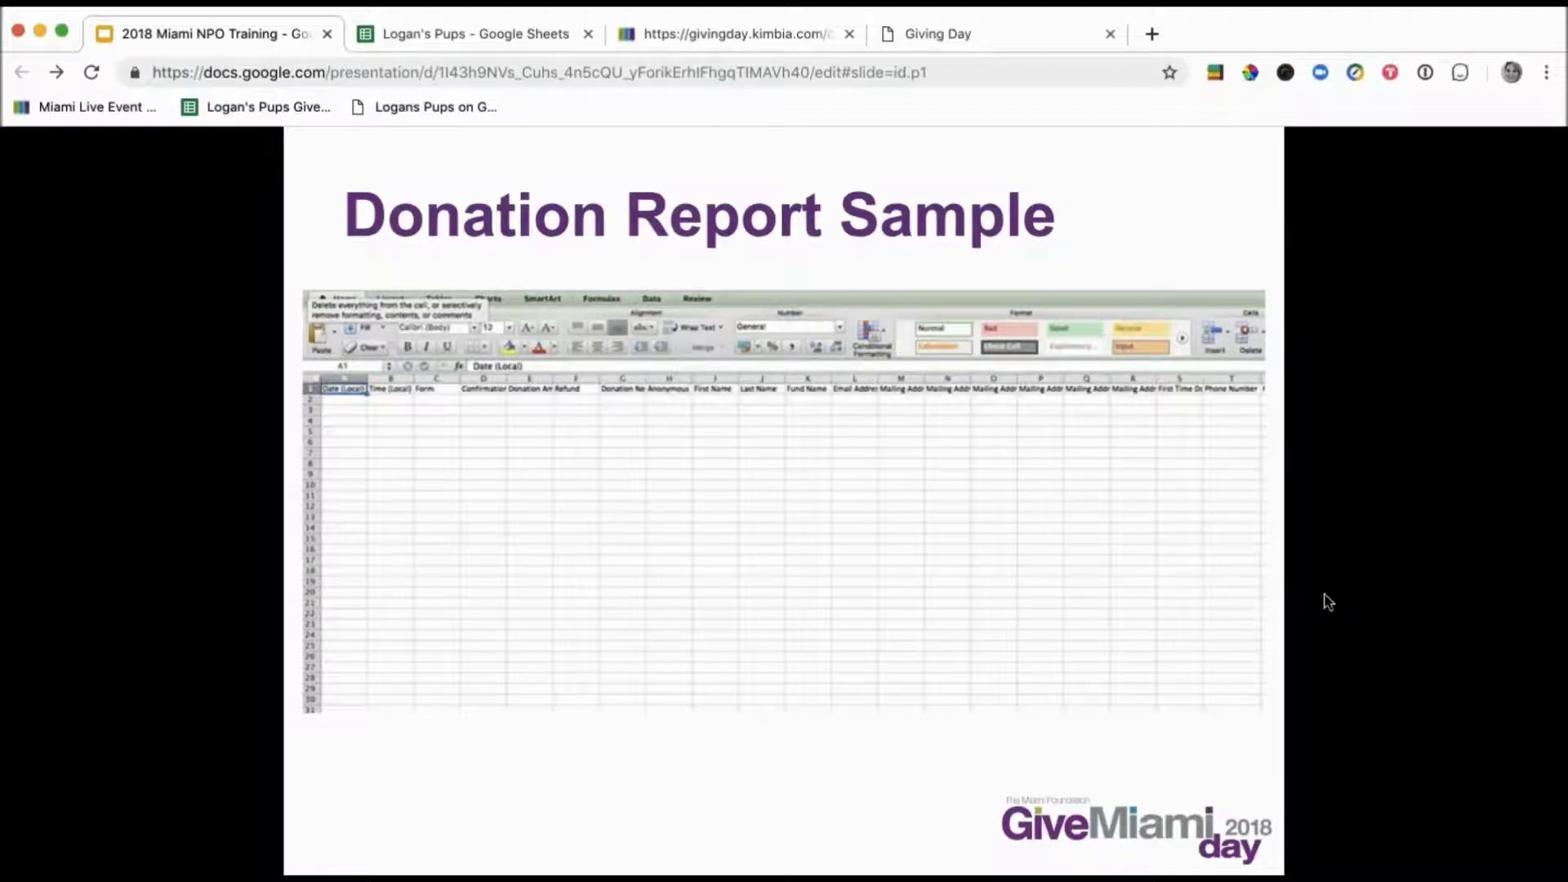
{"action": "key", "text": "Right"}
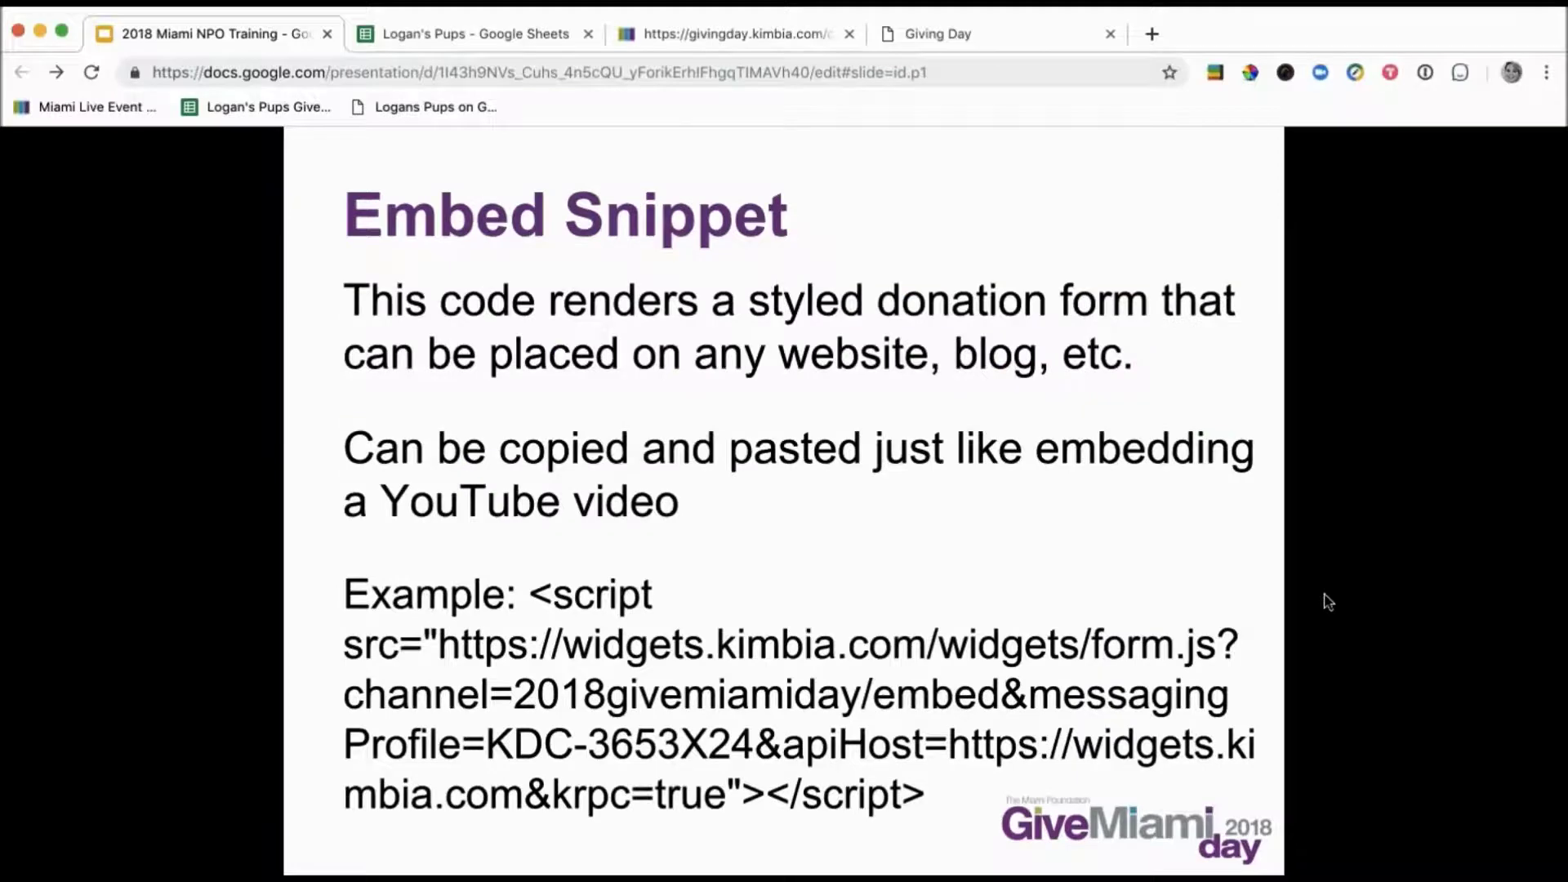
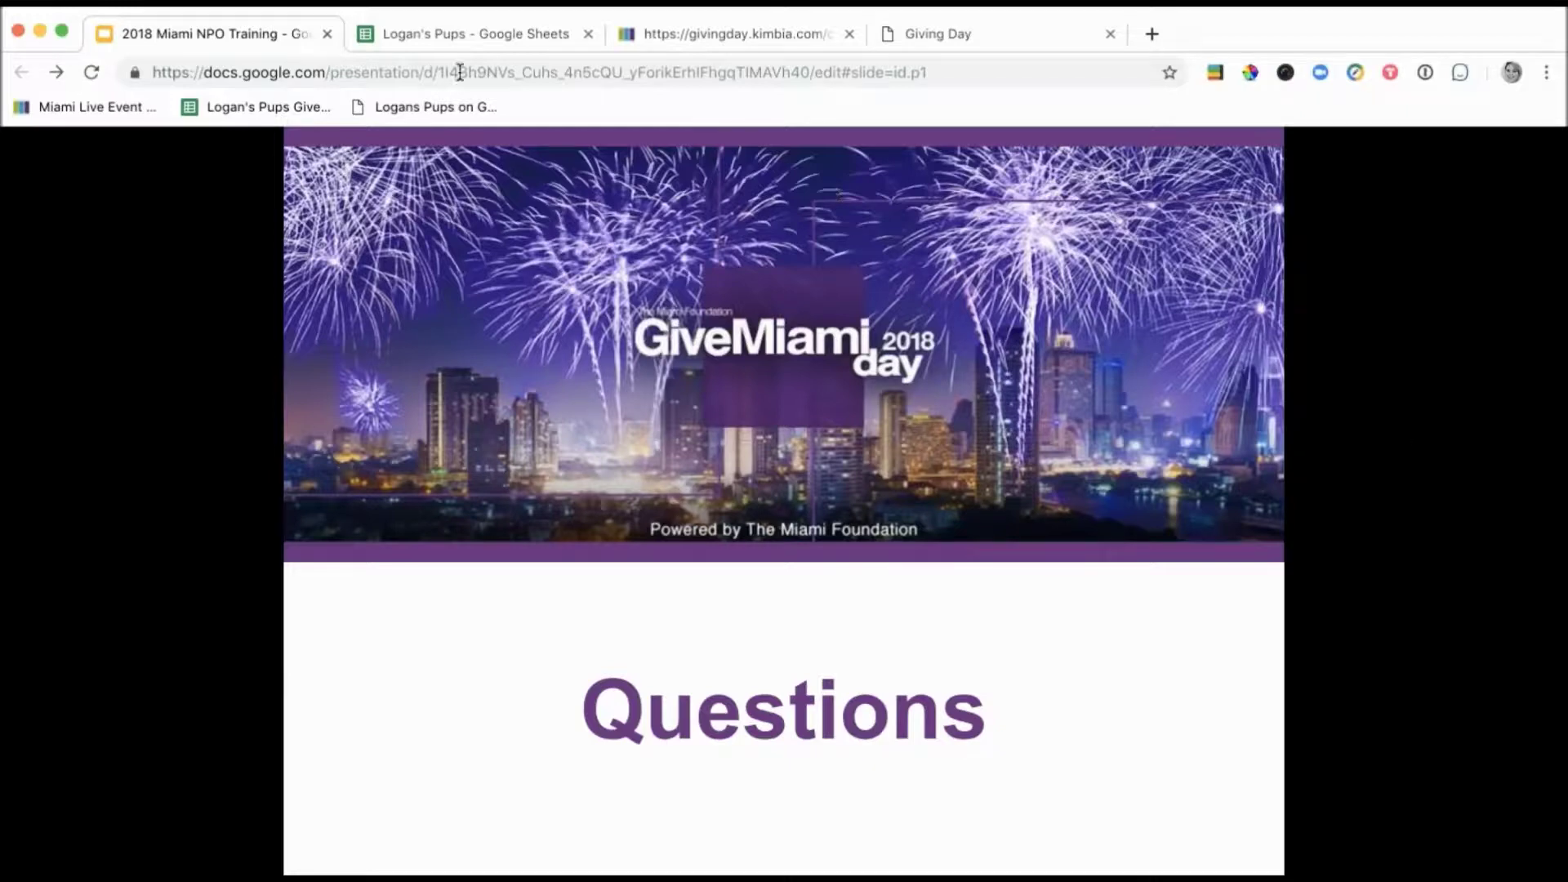
- Switch to the Logan's Pups sheet, fill the anonymous donation's entire row 3 with yellow, and review its fields
{"action": "left_click", "coordinate": [476, 27]}
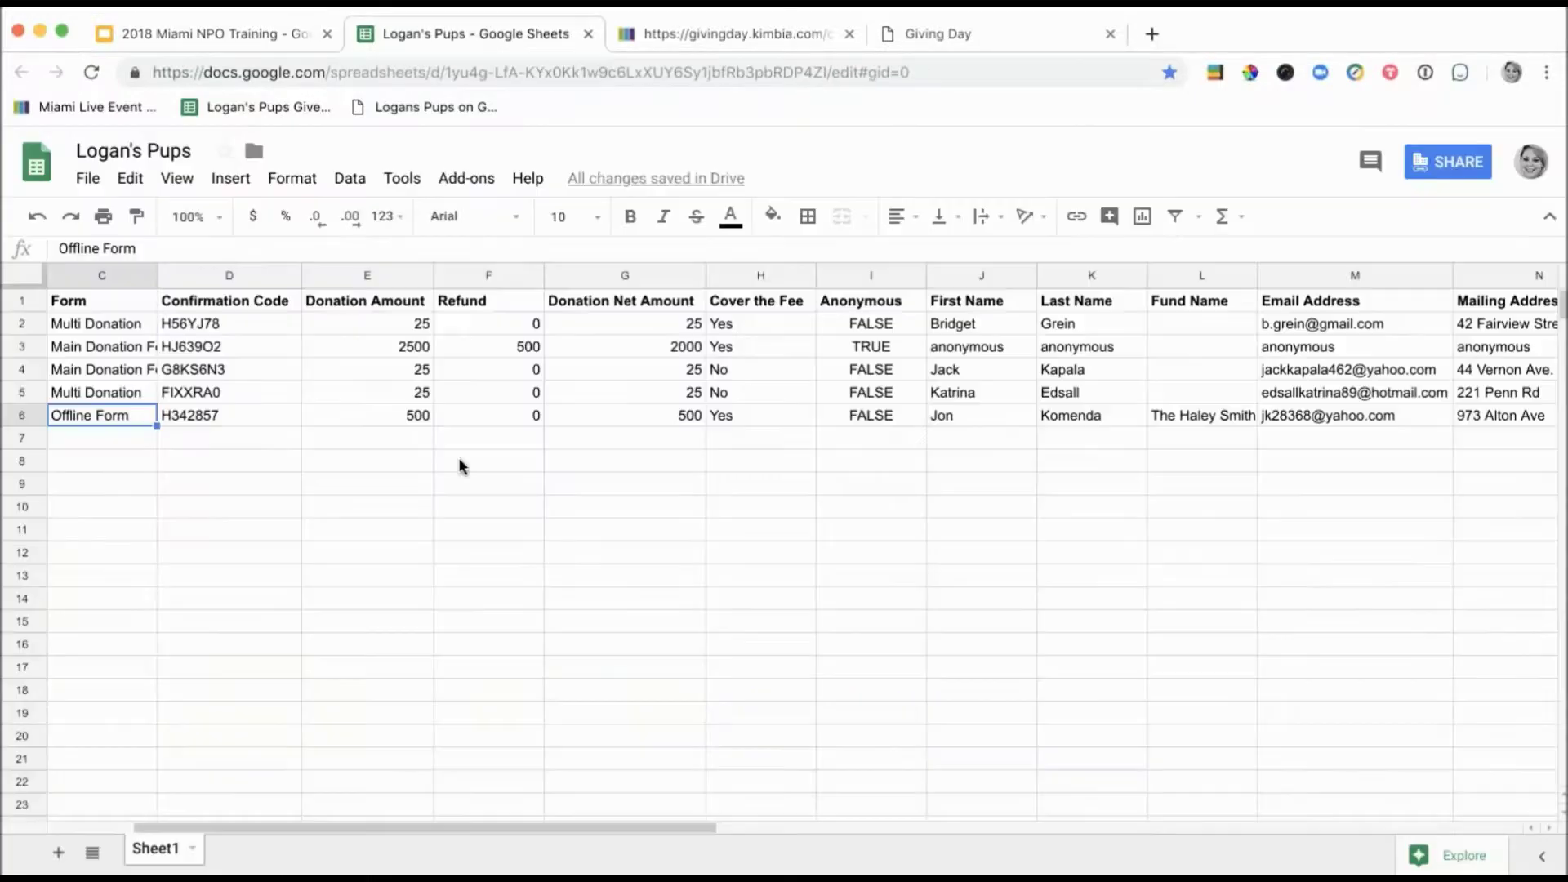
{"action": "left_click", "coordinate": [13, 348]}
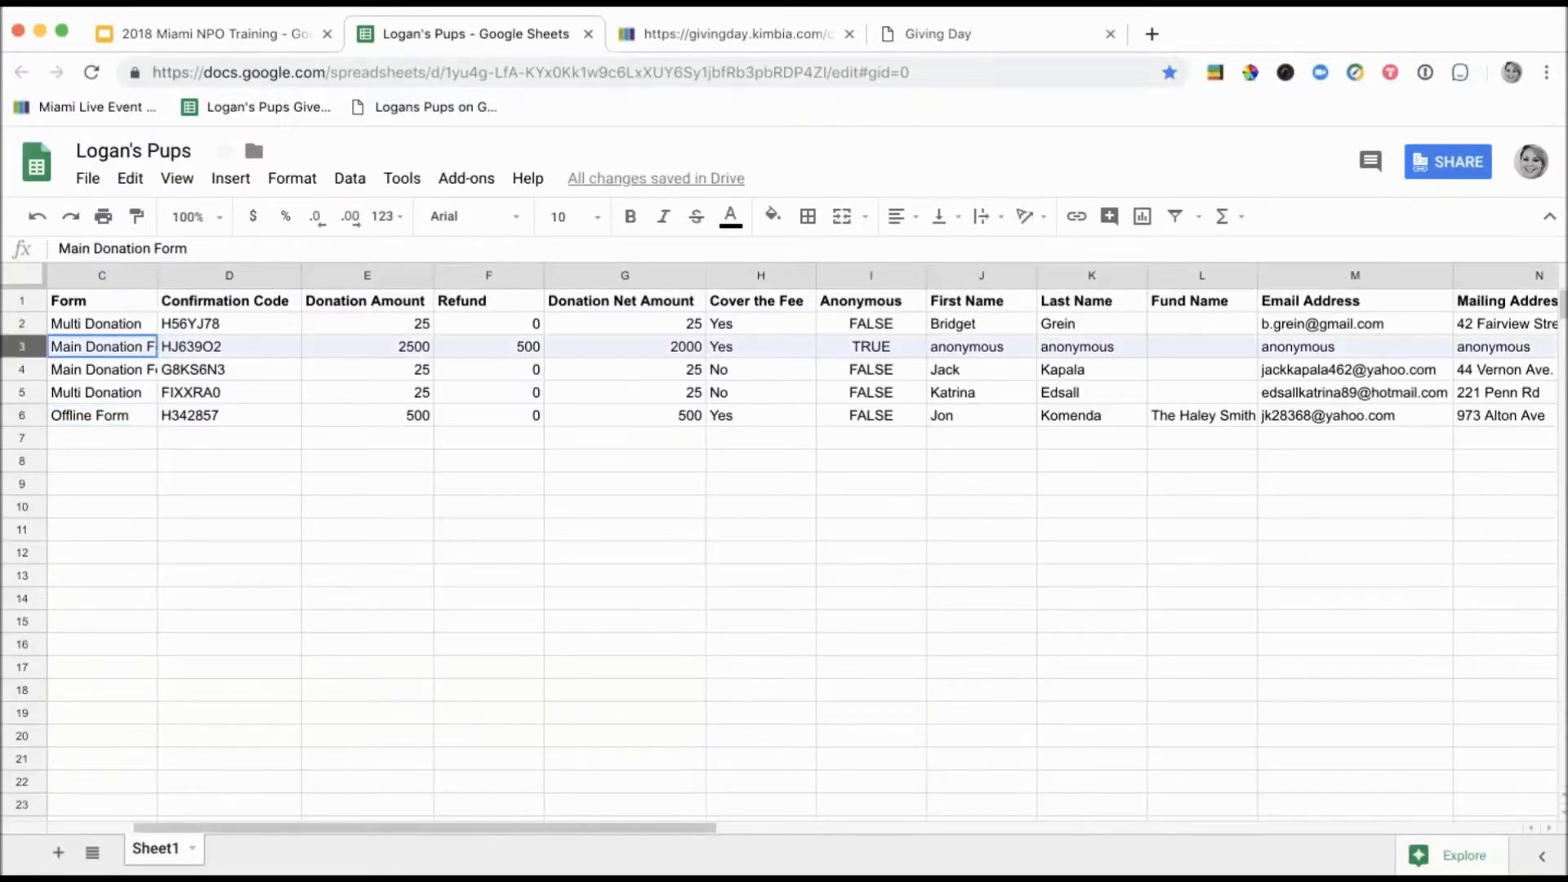
{"action": "left_click", "coordinate": [772, 215]}
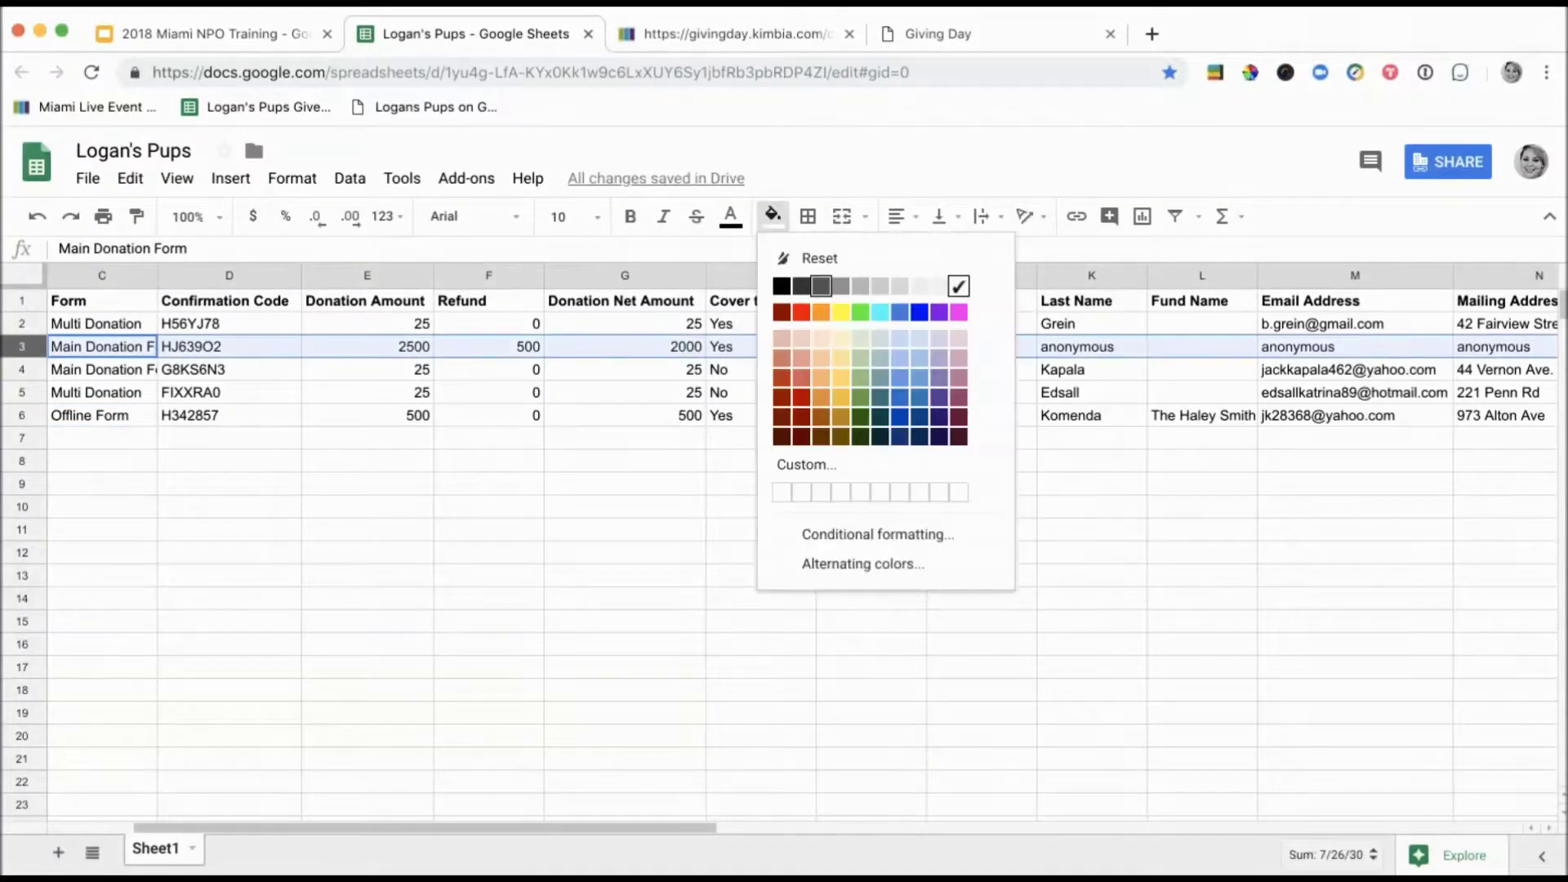
{"action": "left_click", "coordinate": [842, 315]}
{"action": "left_click", "coordinate": [829, 485]}
{"action": "scroll", "coordinate": [90, 356], "scroll_direction": "left", "scroll_amount": 3}
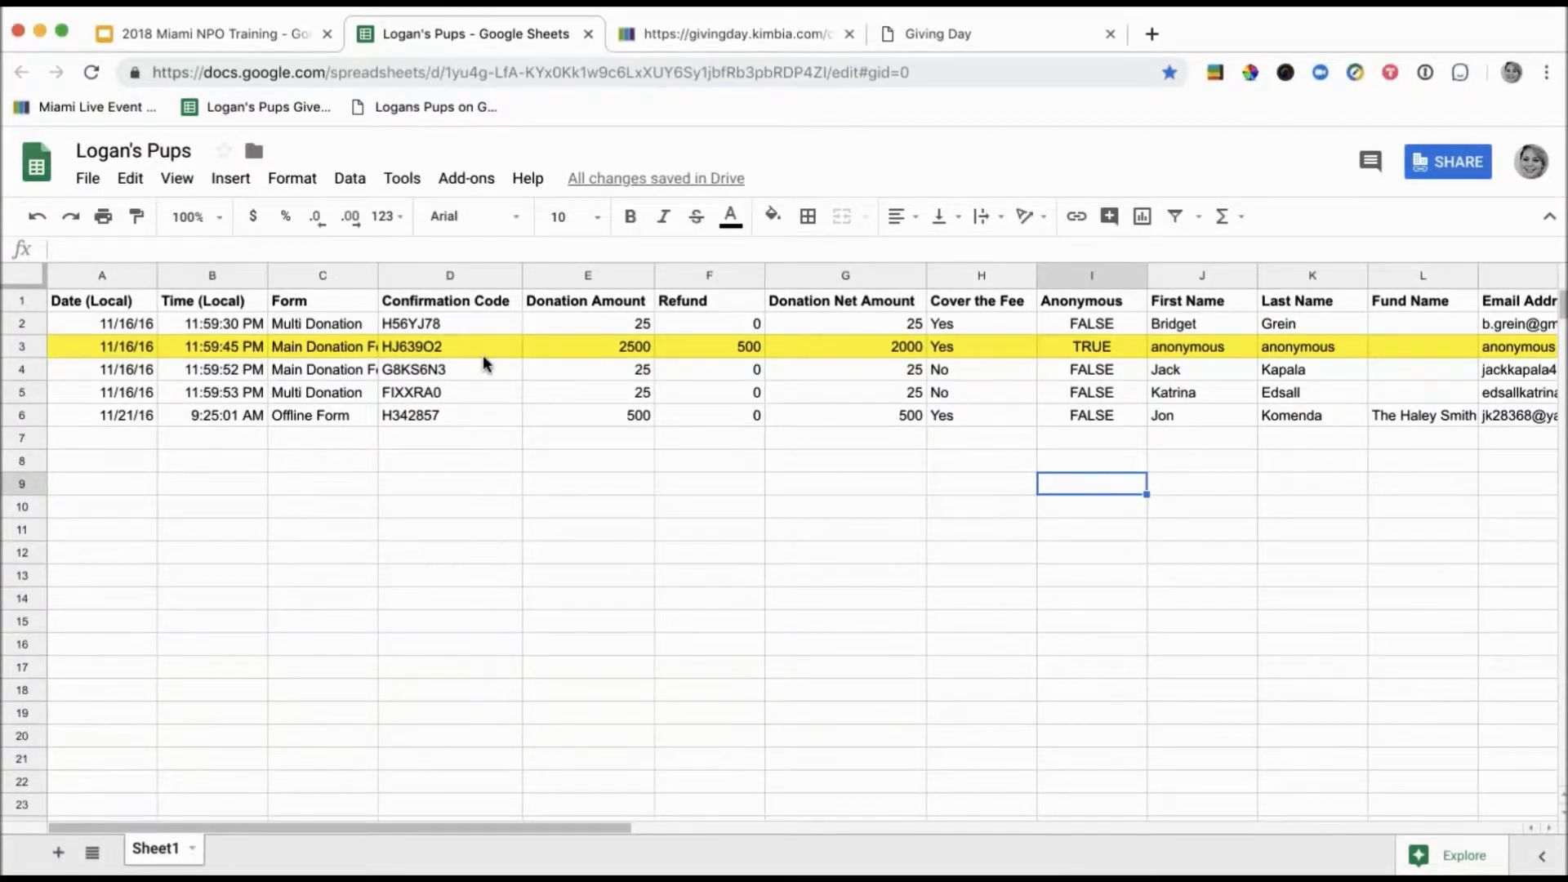
{"action": "scroll", "coordinate": [483, 356], "scroll_direction": "right", "scroll_amount": 5}
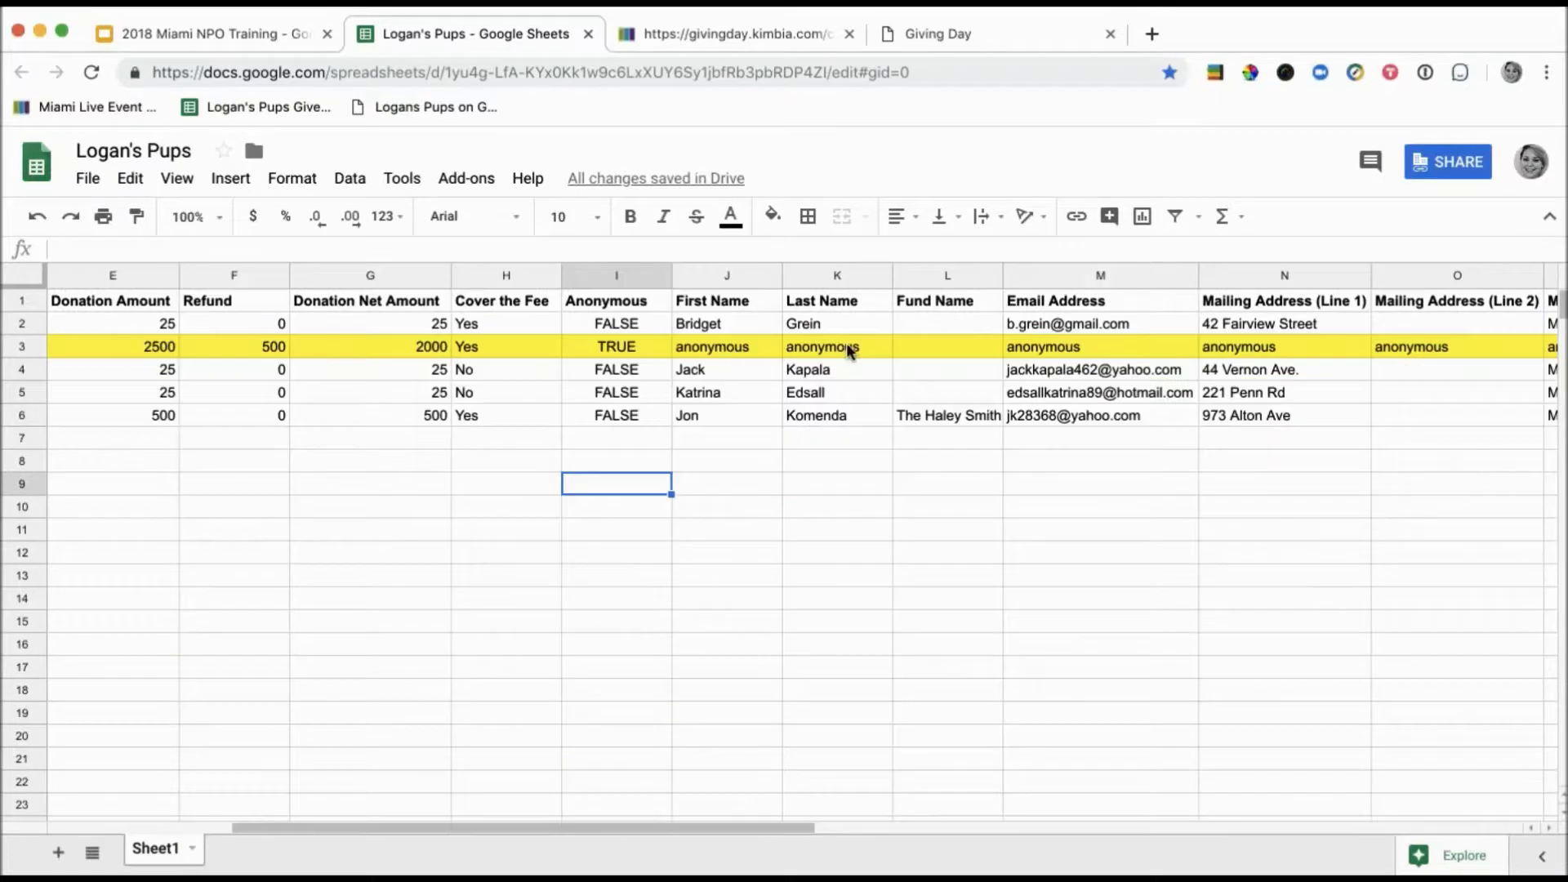
- Examine the anonymous donor's name, email, mailing address and phone fields across highlighted row 3
{"action": "scroll", "coordinate": [847, 347], "scroll_direction": "right", "scroll_amount": 2}
{"action": "scroll", "coordinate": [1137, 359], "scroll_direction": "right", "scroll_amount": 2}
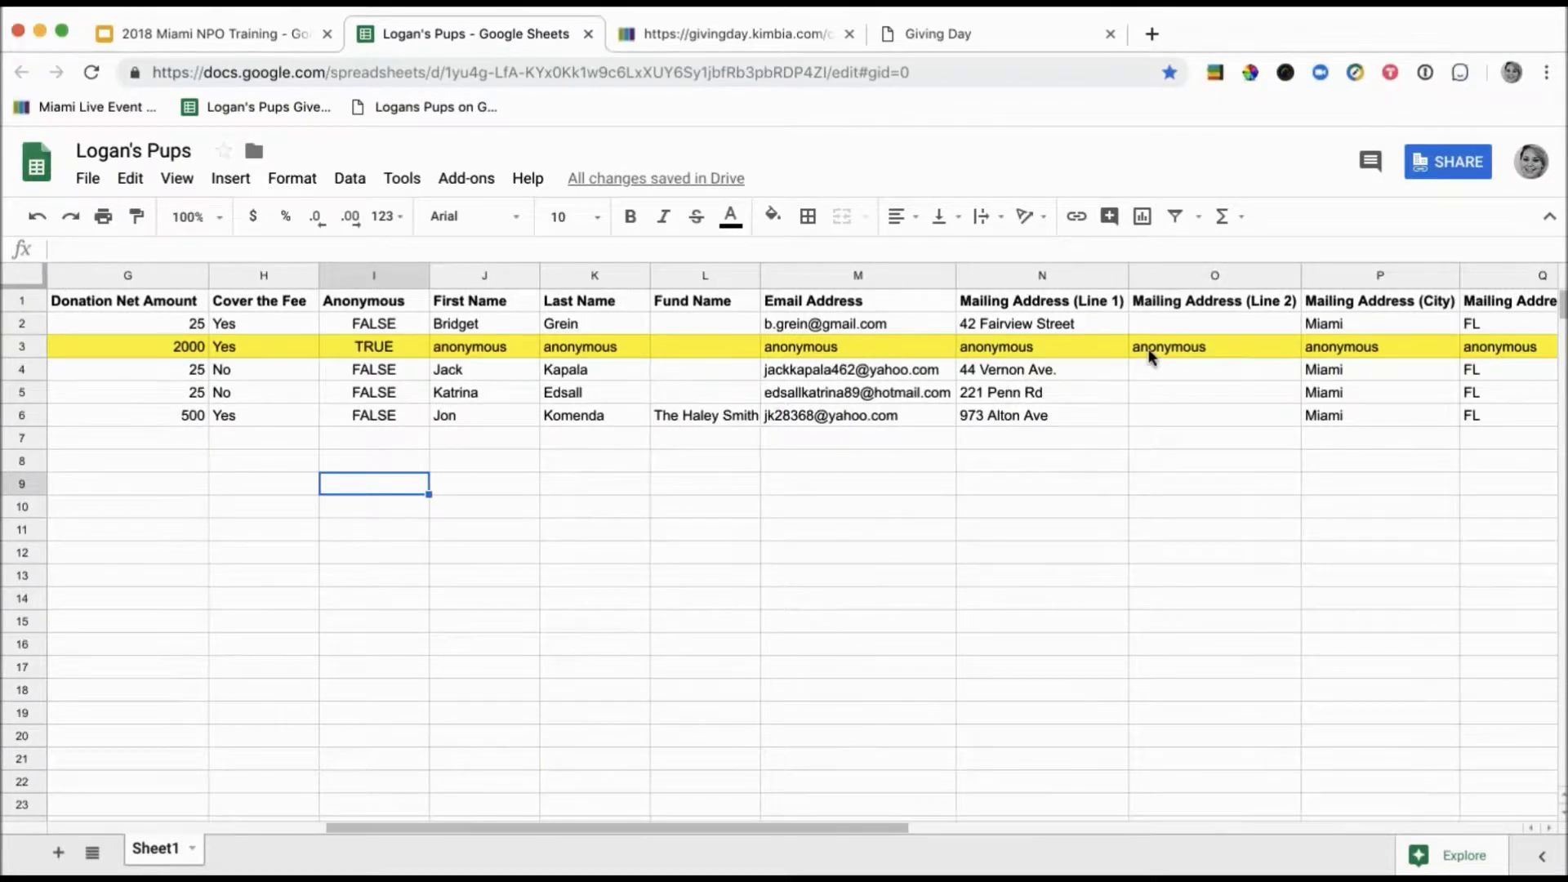
{"action": "scroll", "coordinate": [1241, 357], "scroll_direction": "right", "scroll_amount": 2}
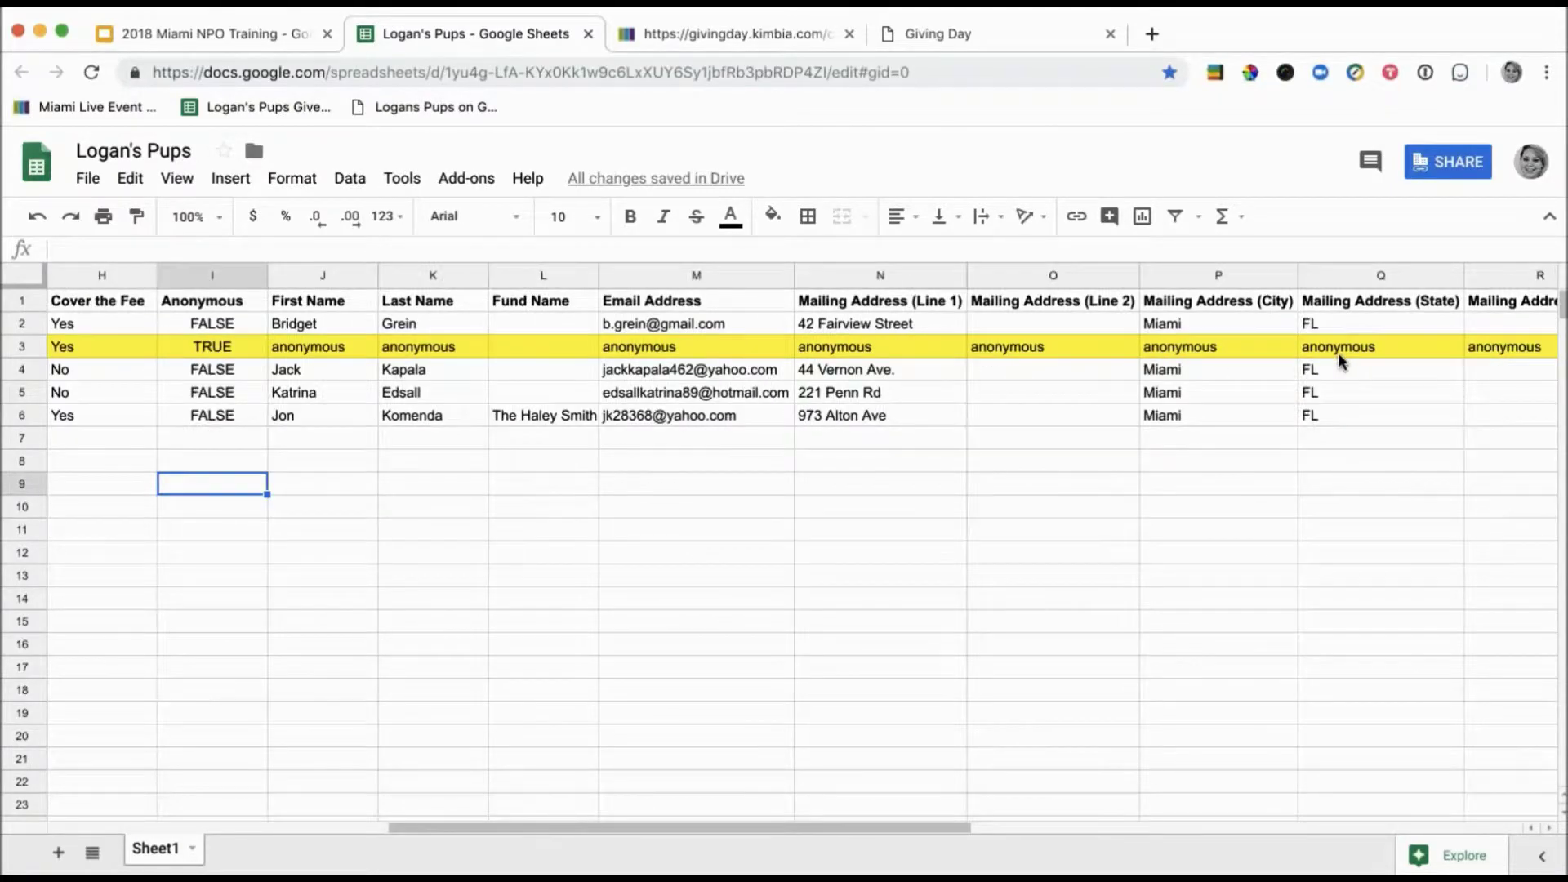
{"action": "scroll", "coordinate": [1356, 351], "scroll_direction": "right", "scroll_amount": 2}
{"action": "scroll", "coordinate": [1372, 350], "scroll_direction": "right", "scroll_amount": 2}
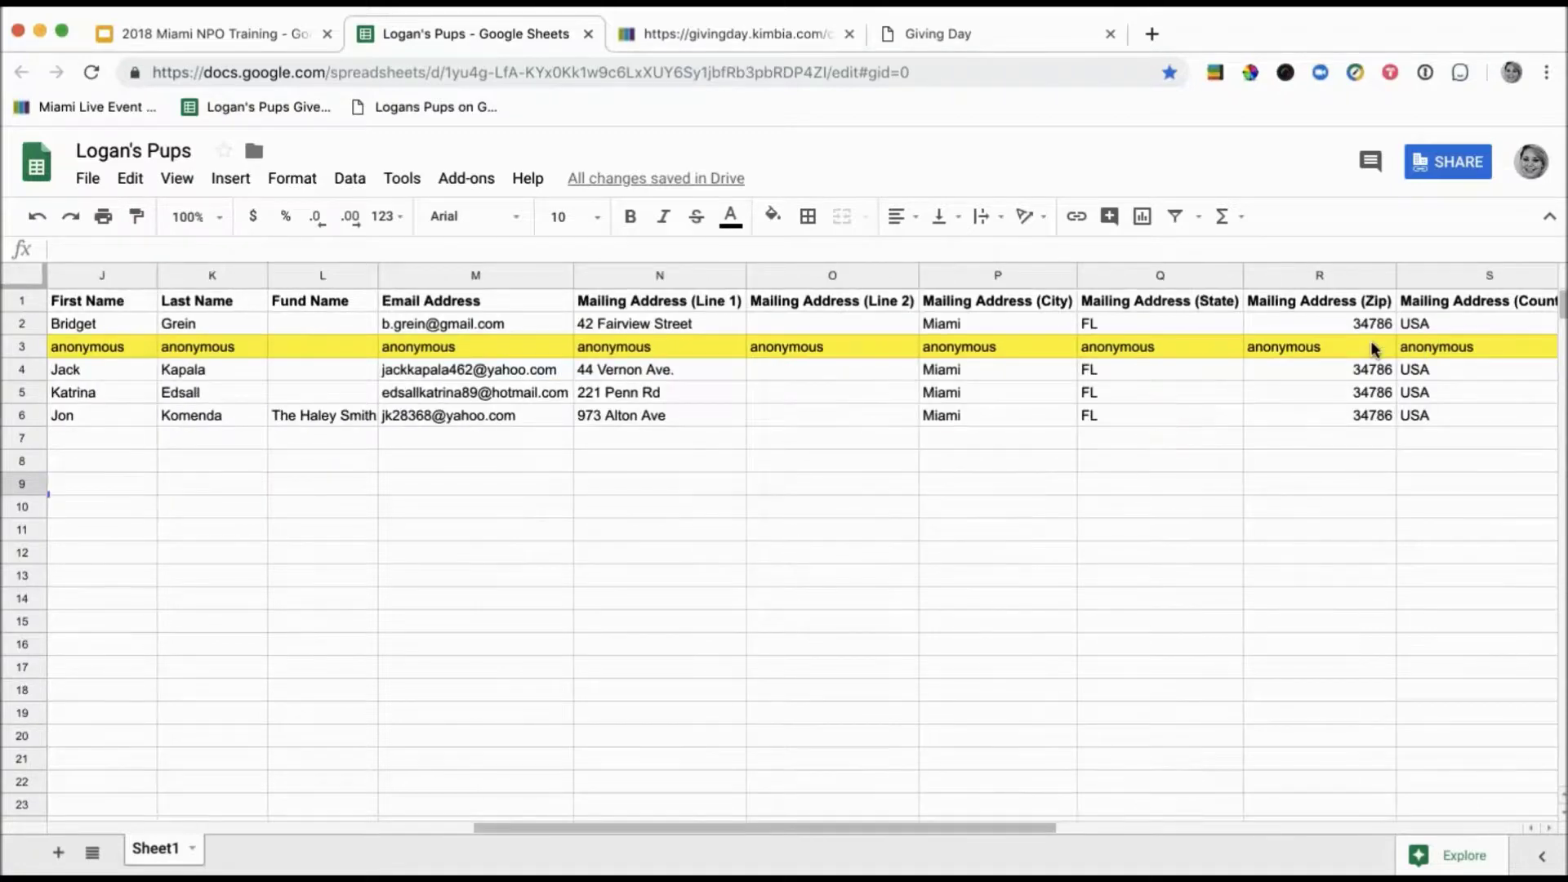
{"action": "scroll", "coordinate": [1371, 343], "scroll_direction": "right", "scroll_amount": 4}
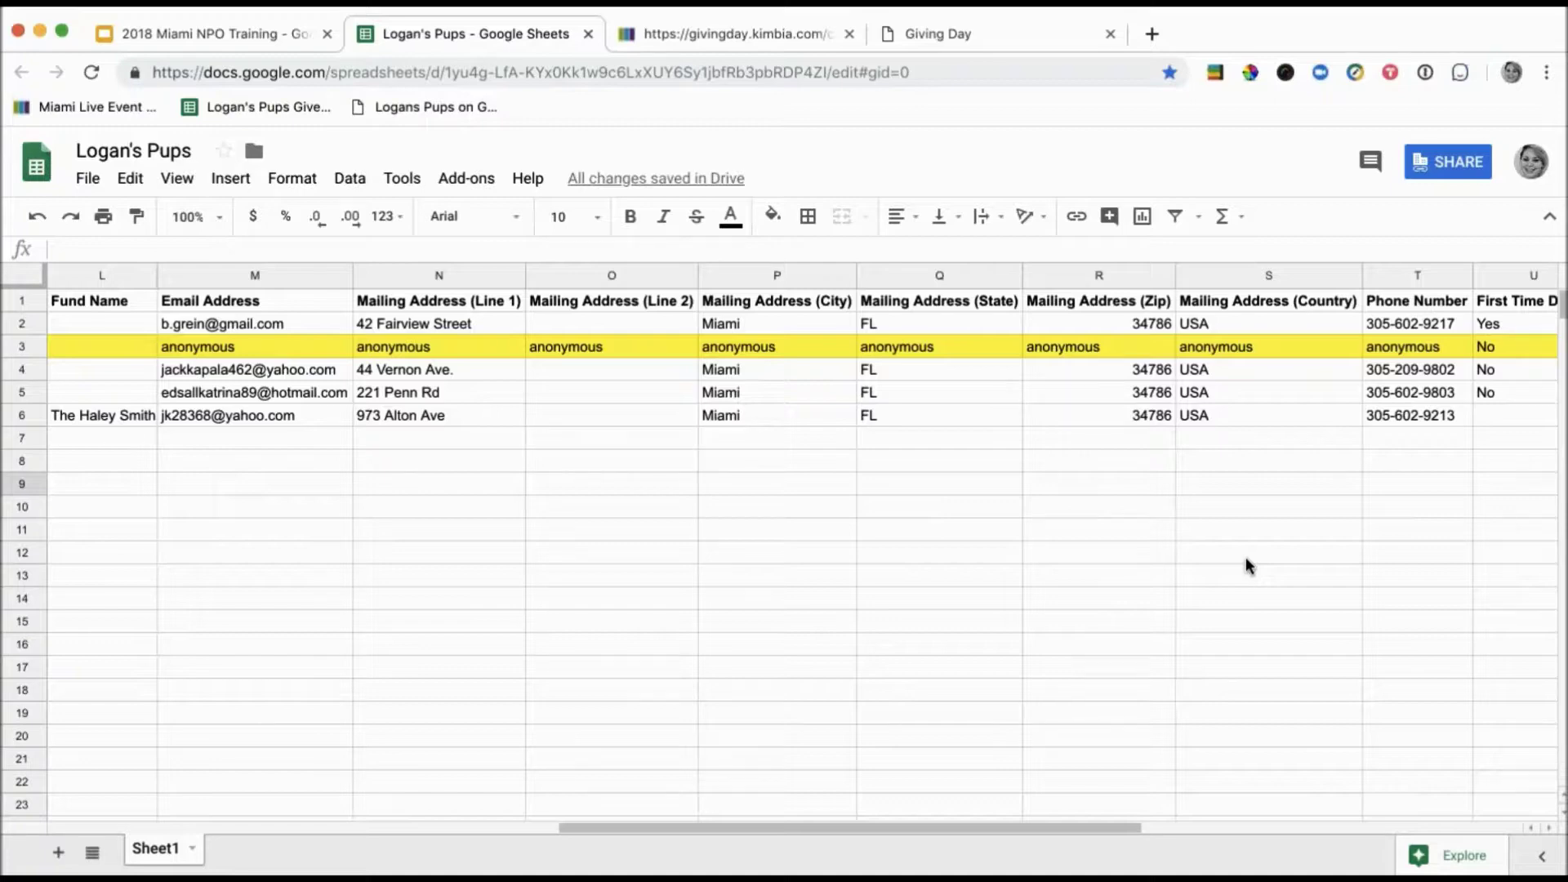
{"action": "scroll", "coordinate": [1246, 564], "scroll_direction": "left", "scroll_amount": 2}
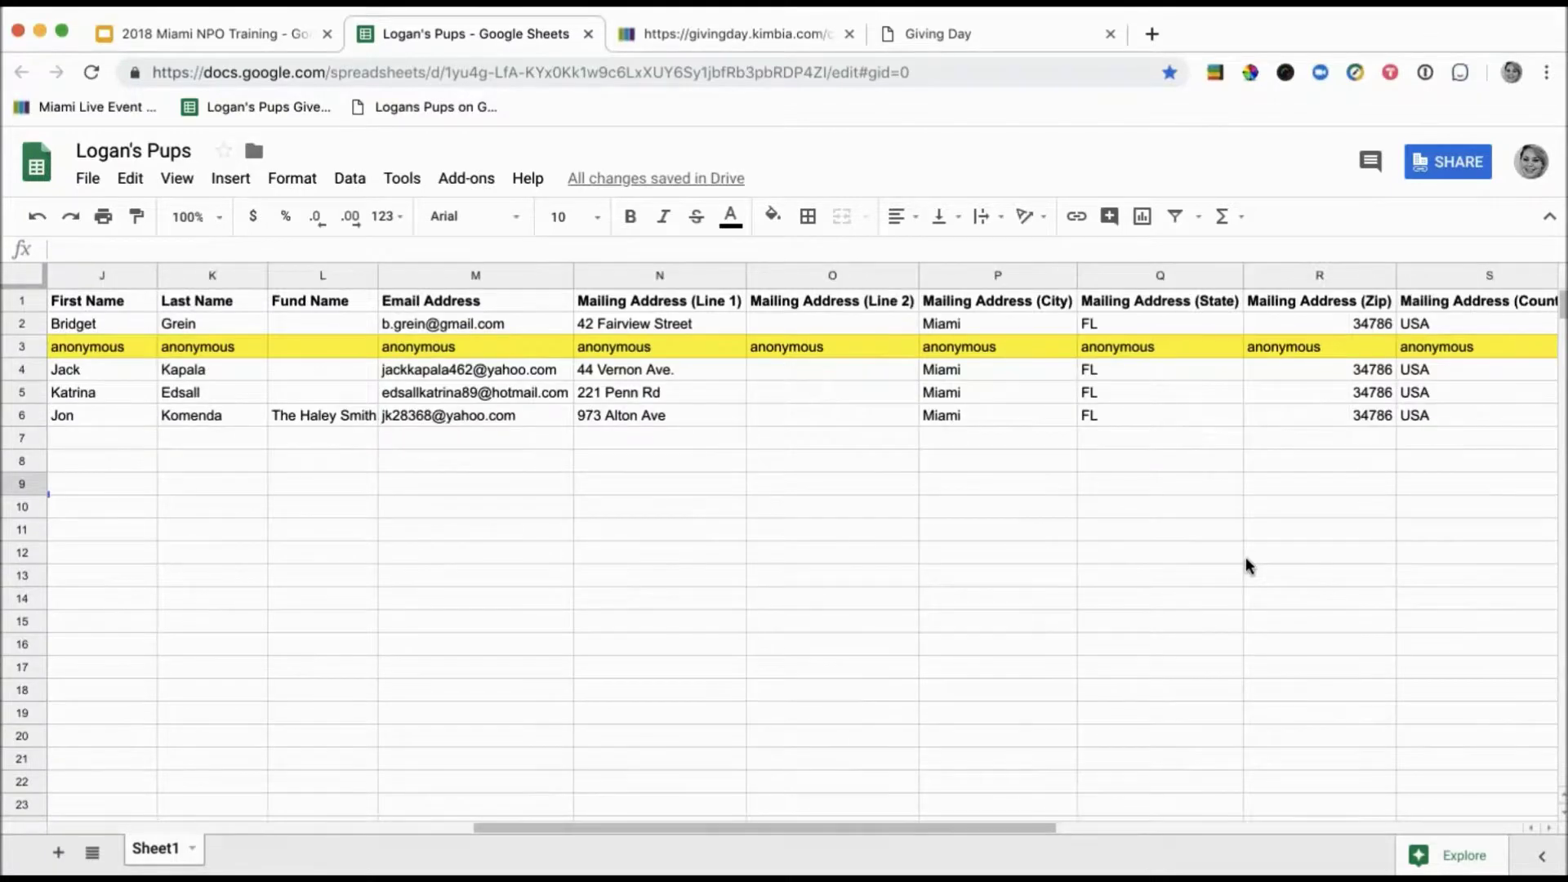
{"action": "scroll", "coordinate": [1247, 559], "scroll_direction": "left", "scroll_amount": 5}
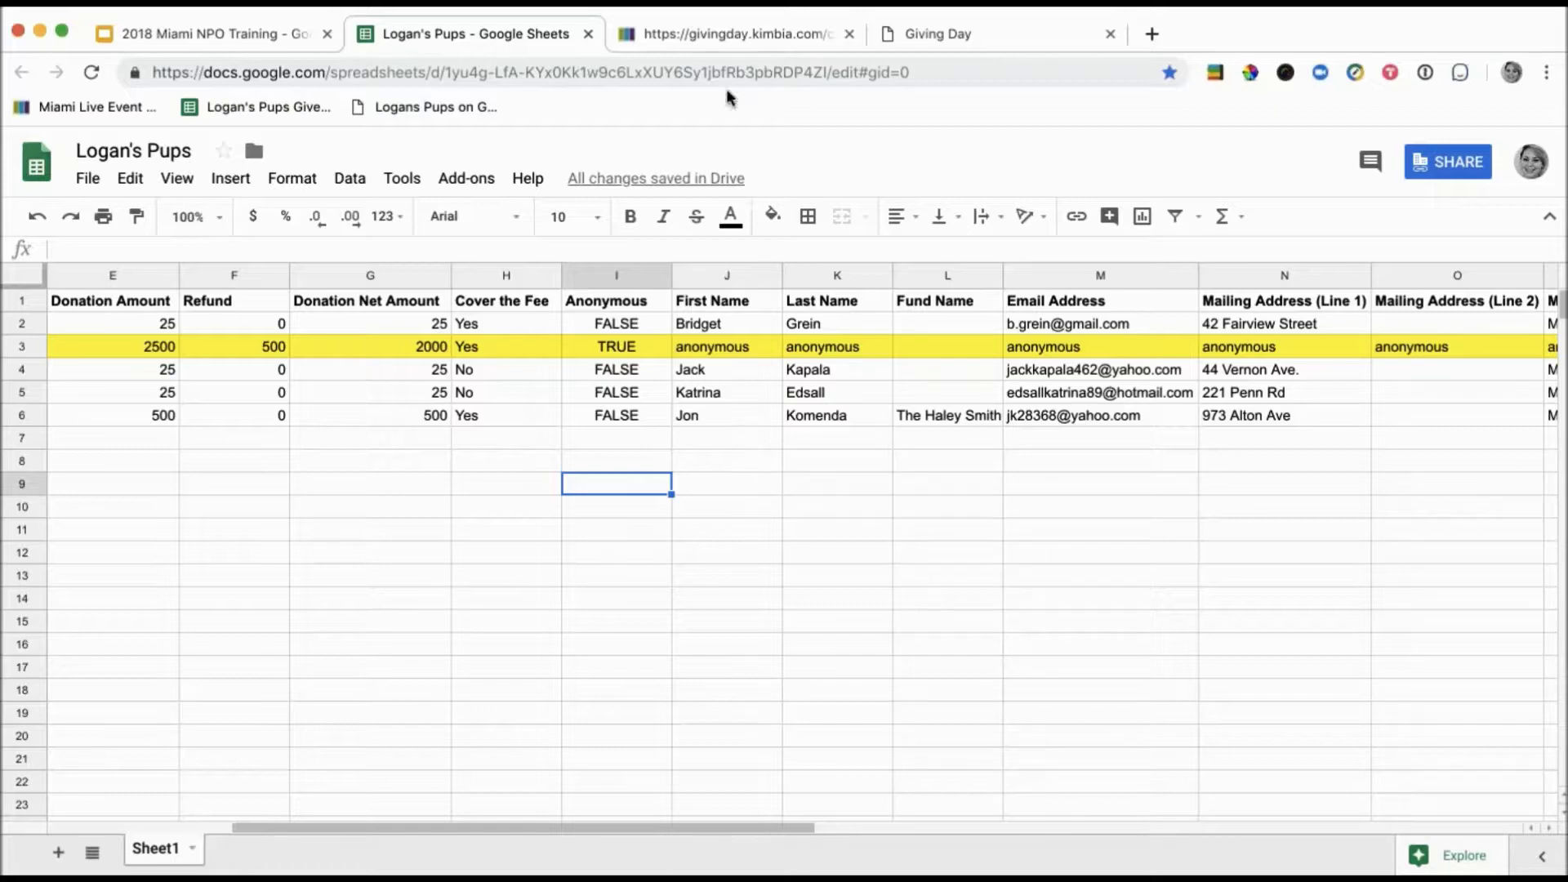
- Show the Logan's Pups Registration page in Giving Day, highlighting its web address and the Change Organization selector
{"action": "left_click", "coordinate": [992, 27]}
{"action": "left_click", "coordinate": [265, 523]}
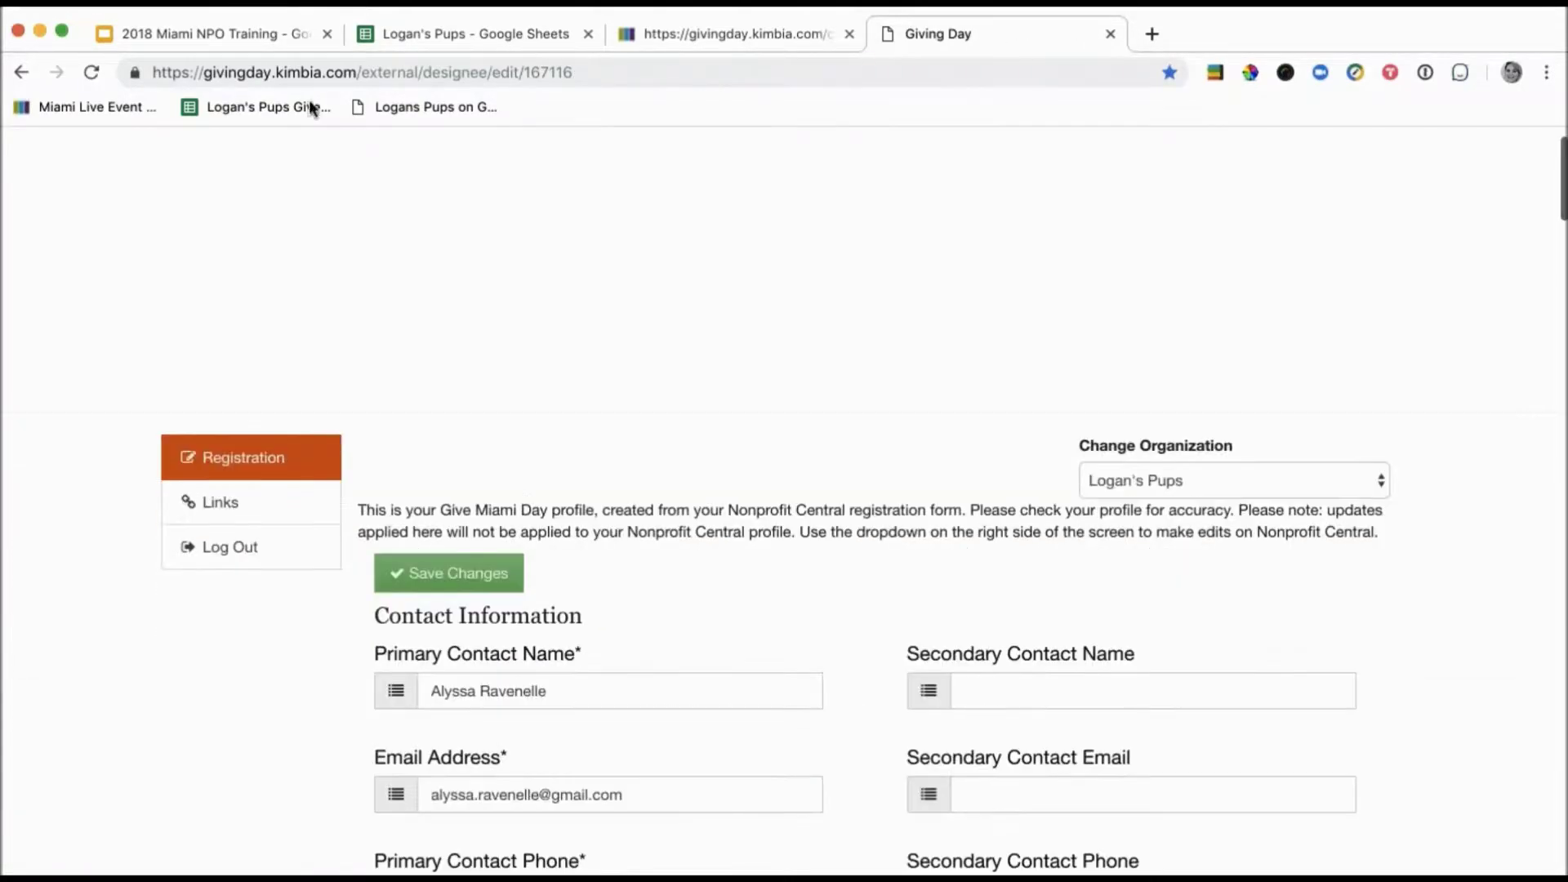
{"action": "left_click_drag", "start_coordinate": [152, 72], "coordinate": [596, 73]}
{"action": "left_click", "coordinate": [595, 73]}
{"action": "left_click", "coordinate": [649, 490]}
{"action": "scroll", "coordinate": [649, 490], "scroll_direction": "down", "scroll_amount": 3}
{"action": "left_click", "coordinate": [1146, 383]}
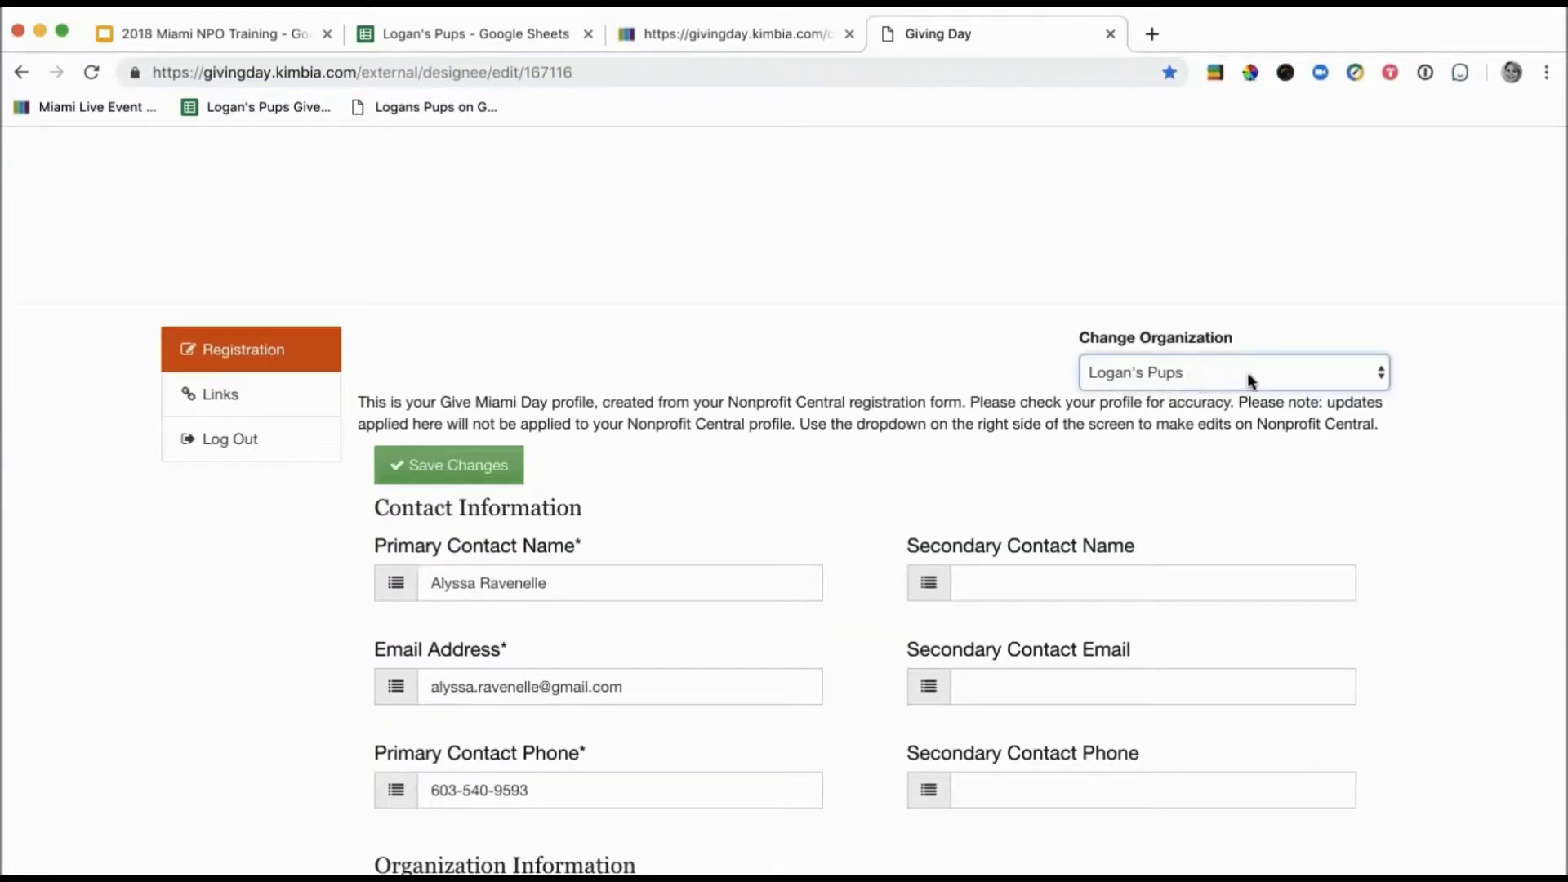
{"action": "left_click", "coordinate": [927, 412]}
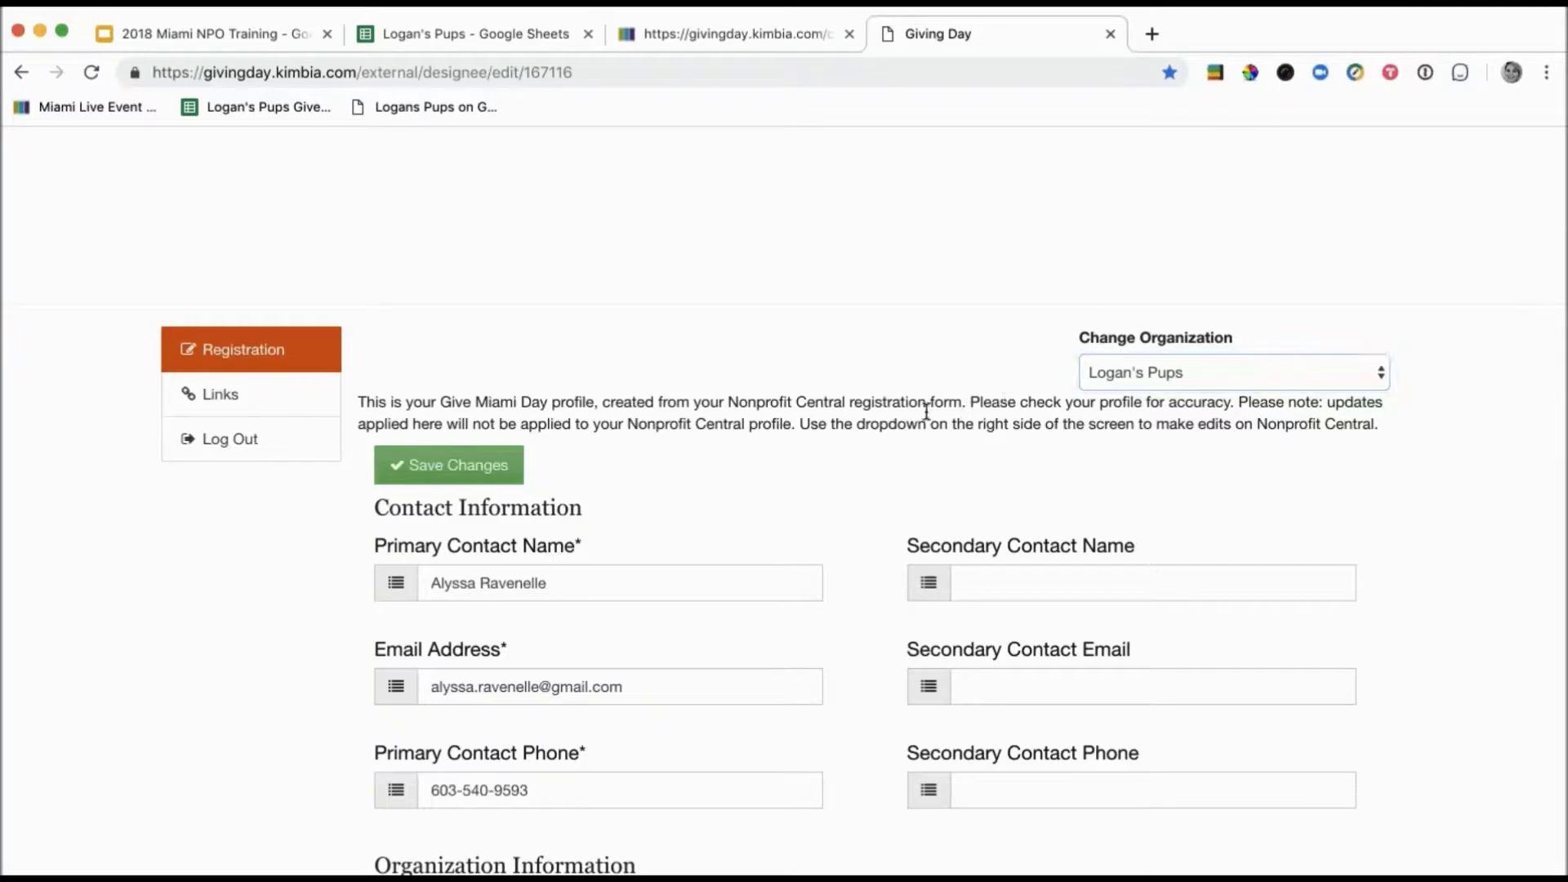
- Show the Logan's Pups Links page and highlight the Profile Page Link and Donations Report entries
{"action": "left_click", "coordinate": [299, 400]}
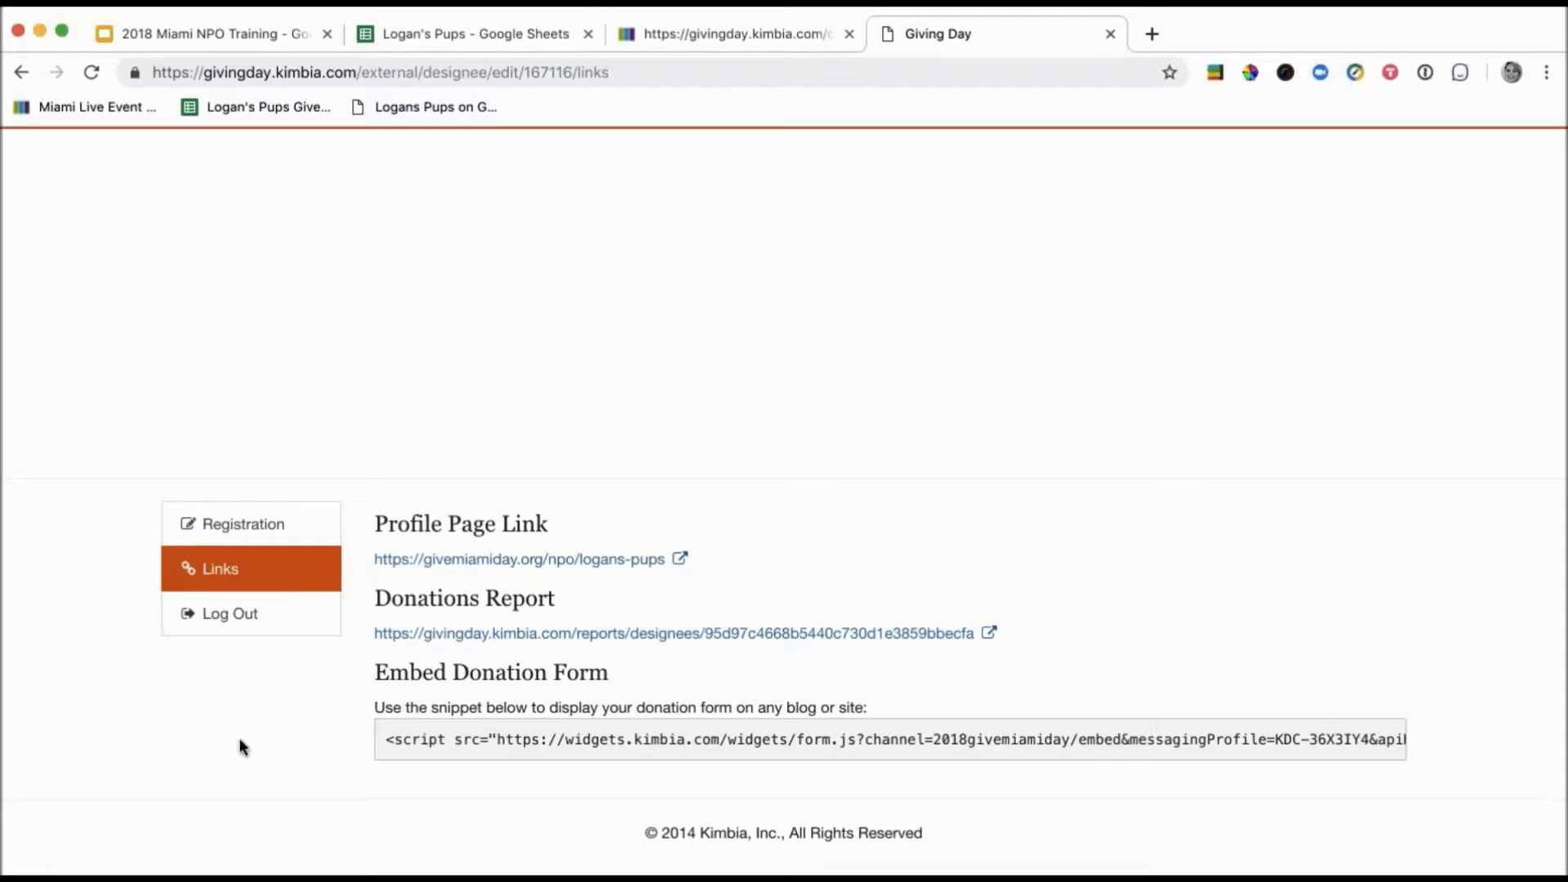
{"action": "left_click_drag", "start_coordinate": [378, 522], "coordinate": [693, 561]}
{"action": "left_click", "coordinate": [689, 565]}
{"action": "left_click_drag", "start_coordinate": [375, 597], "coordinate": [1012, 642]}
{"action": "left_click", "coordinate": [1011, 635]}
- Highlight the Embed Donation Form heading and its full script snippet, and clear the selection
{"action": "left_click_drag", "start_coordinate": [374, 669], "coordinate": [695, 685]}
{"action": "left_click", "coordinate": [824, 706]}
{"action": "left_click_drag", "start_coordinate": [465, 741], "coordinate": [1396, 739]}
{"action": "left_click", "coordinate": [1327, 735]}
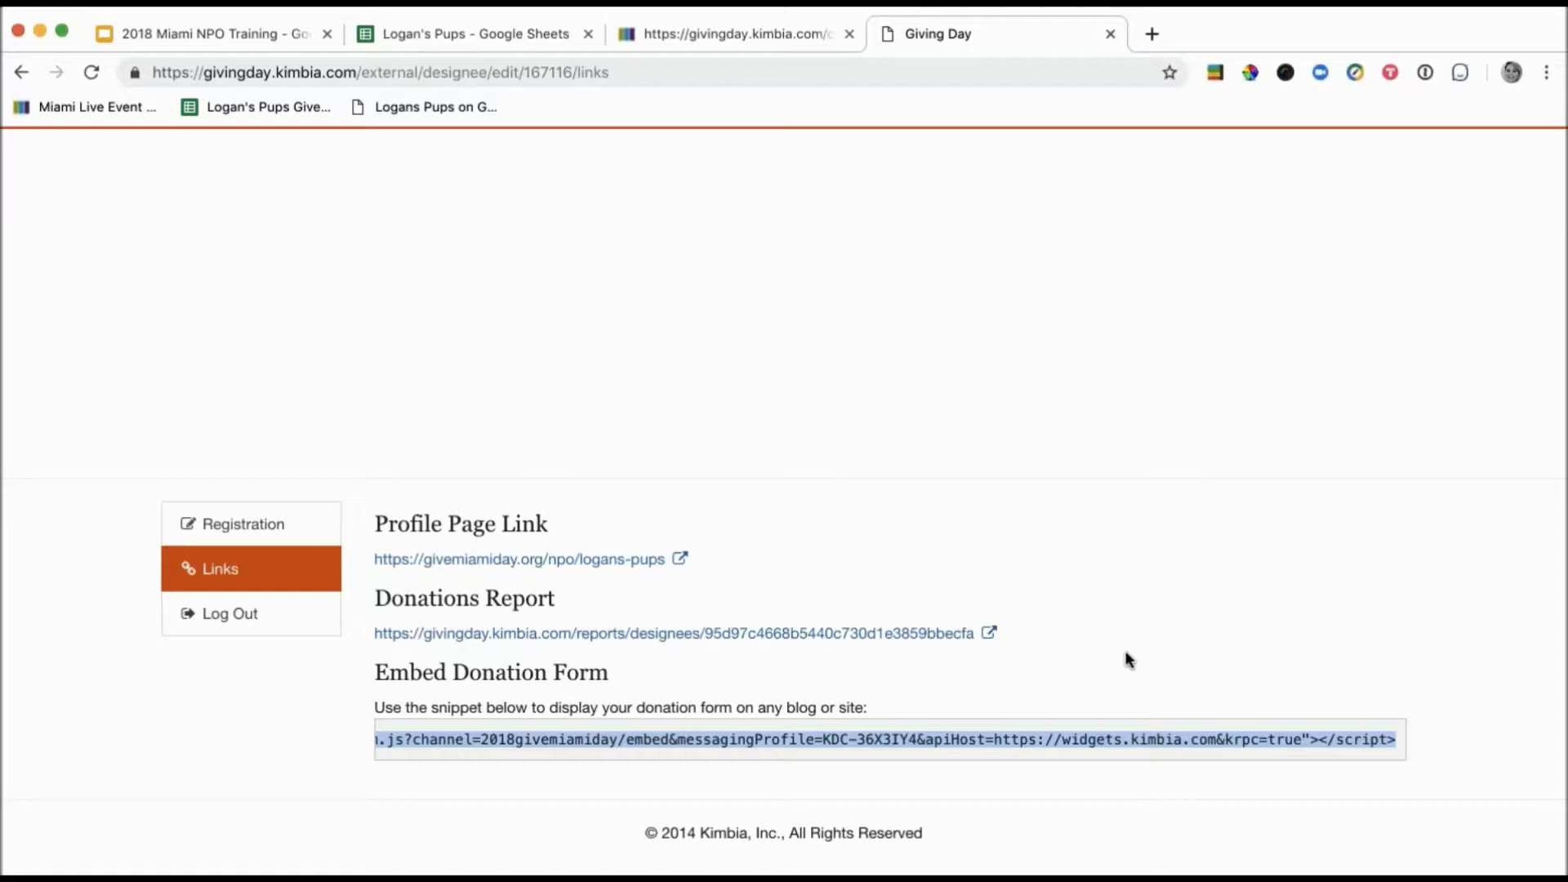
{"action": "scroll", "coordinate": [1067, 739], "scroll_direction": "left", "scroll_amount": 10}
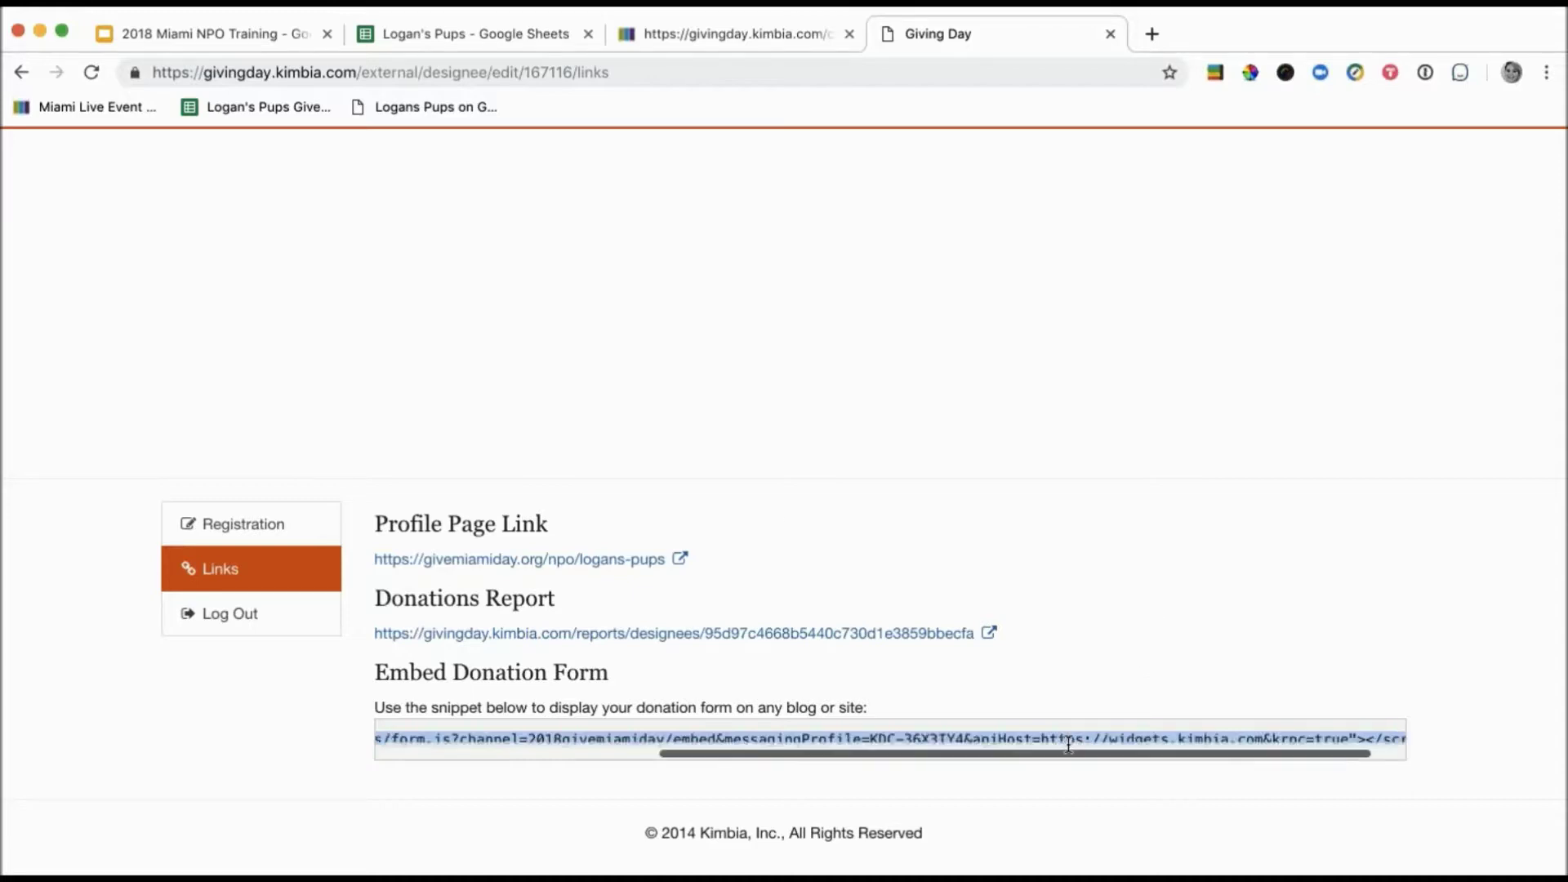
{"action": "left_click", "coordinate": [1115, 688]}
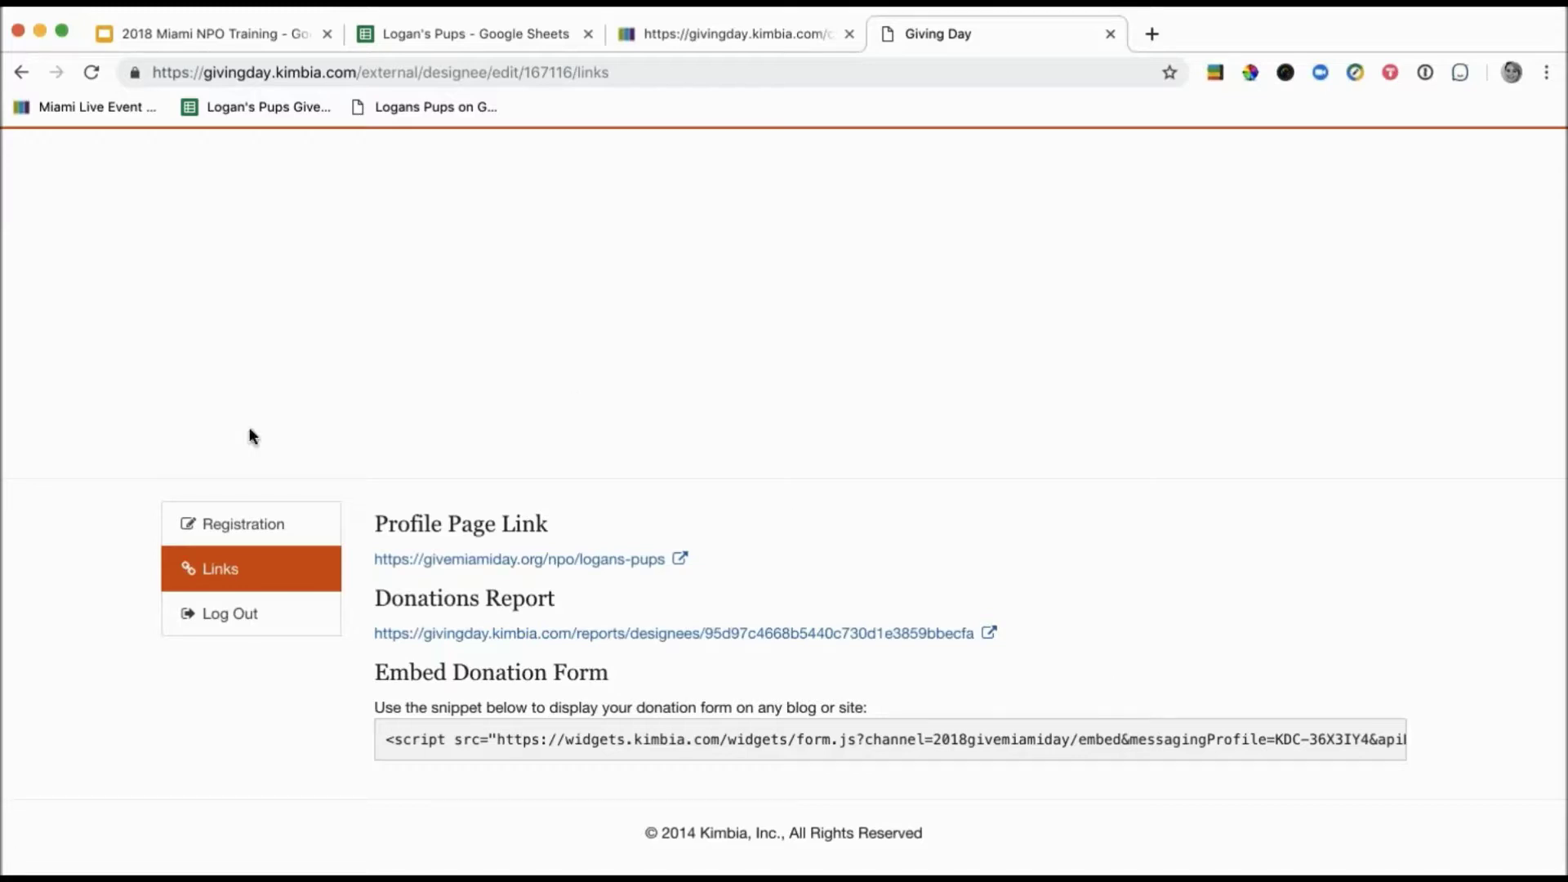
- Switch from Logan's Pups to the test organization and view its Matching Funds page
{"action": "left_click", "coordinate": [261, 521]}
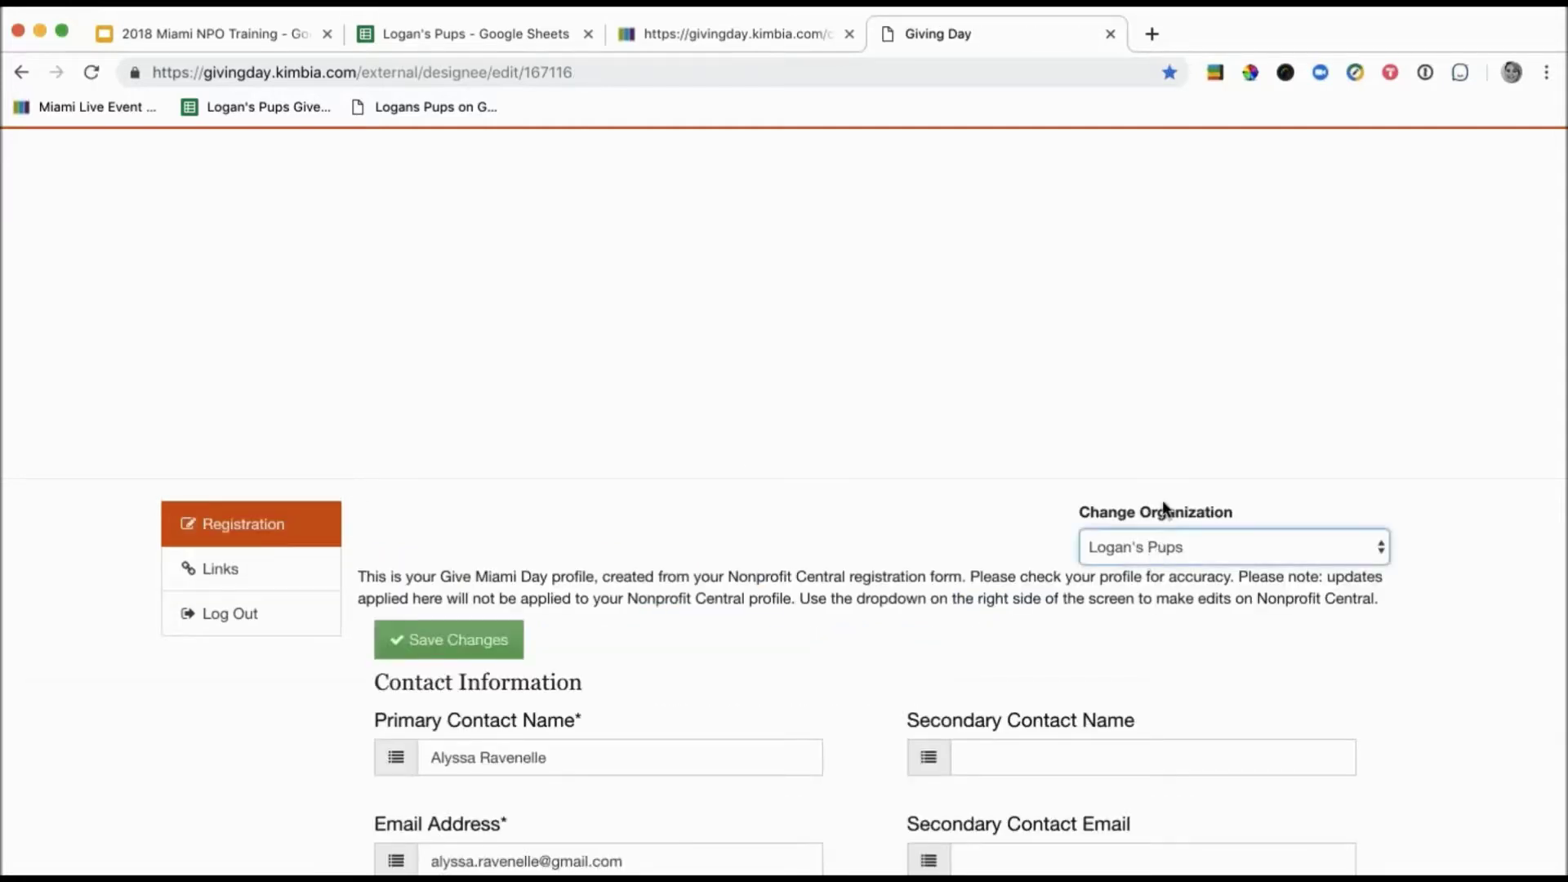
{"action": "left_click", "coordinate": [258, 382]}
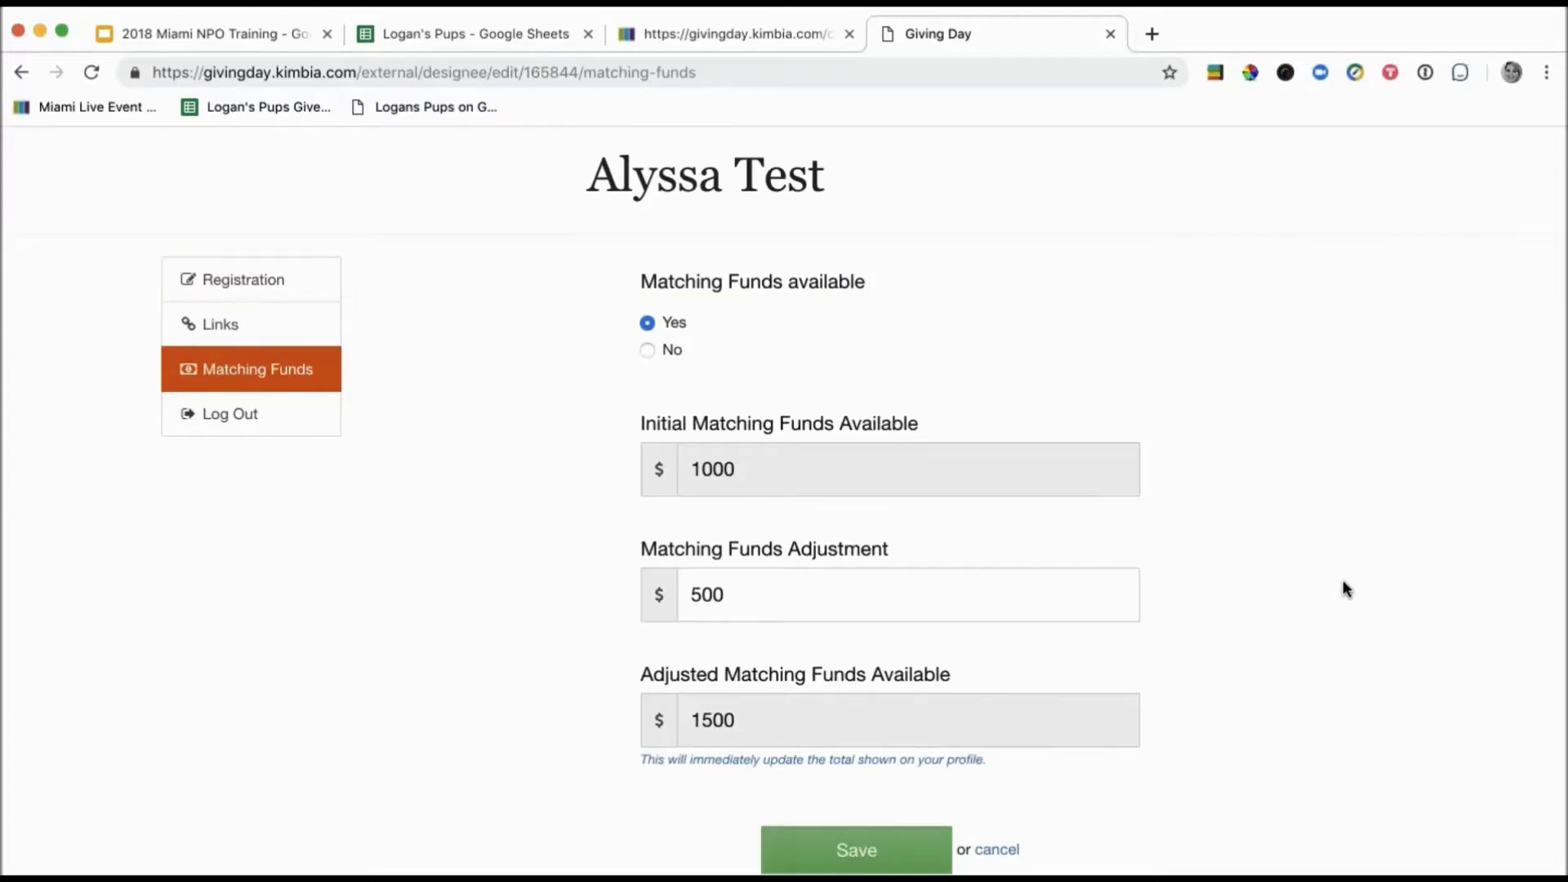
{"action": "scroll", "coordinate": [1342, 586], "scroll_direction": "down", "scroll_amount": 2}
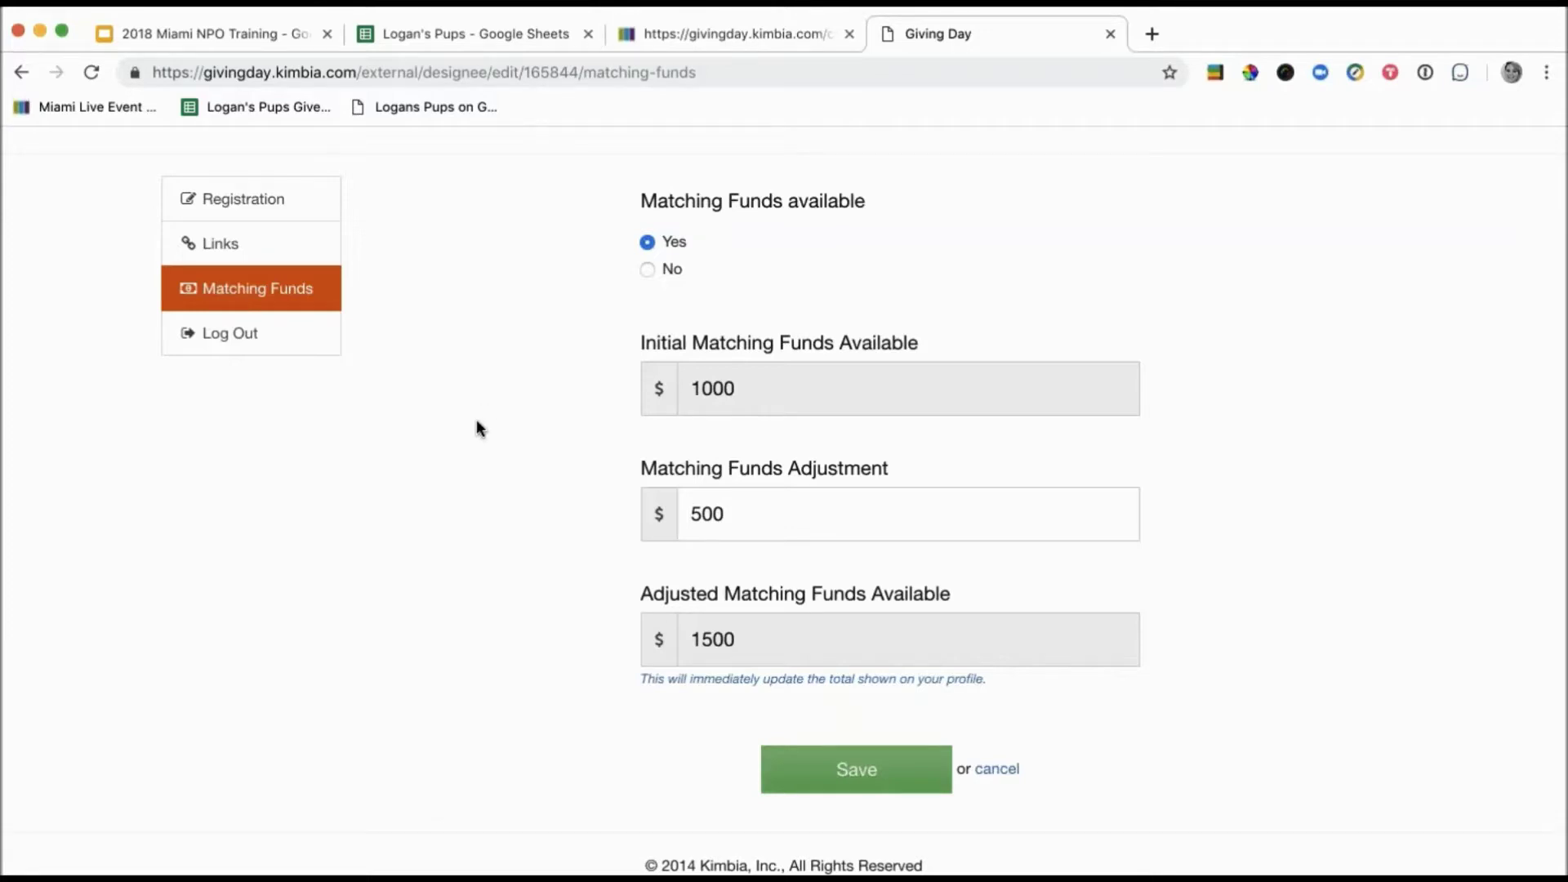
- Show the Born Free Shelter page and highlight its Private Matching Funds Remaining figure
{"action": "left_click", "coordinate": [677, 36]}
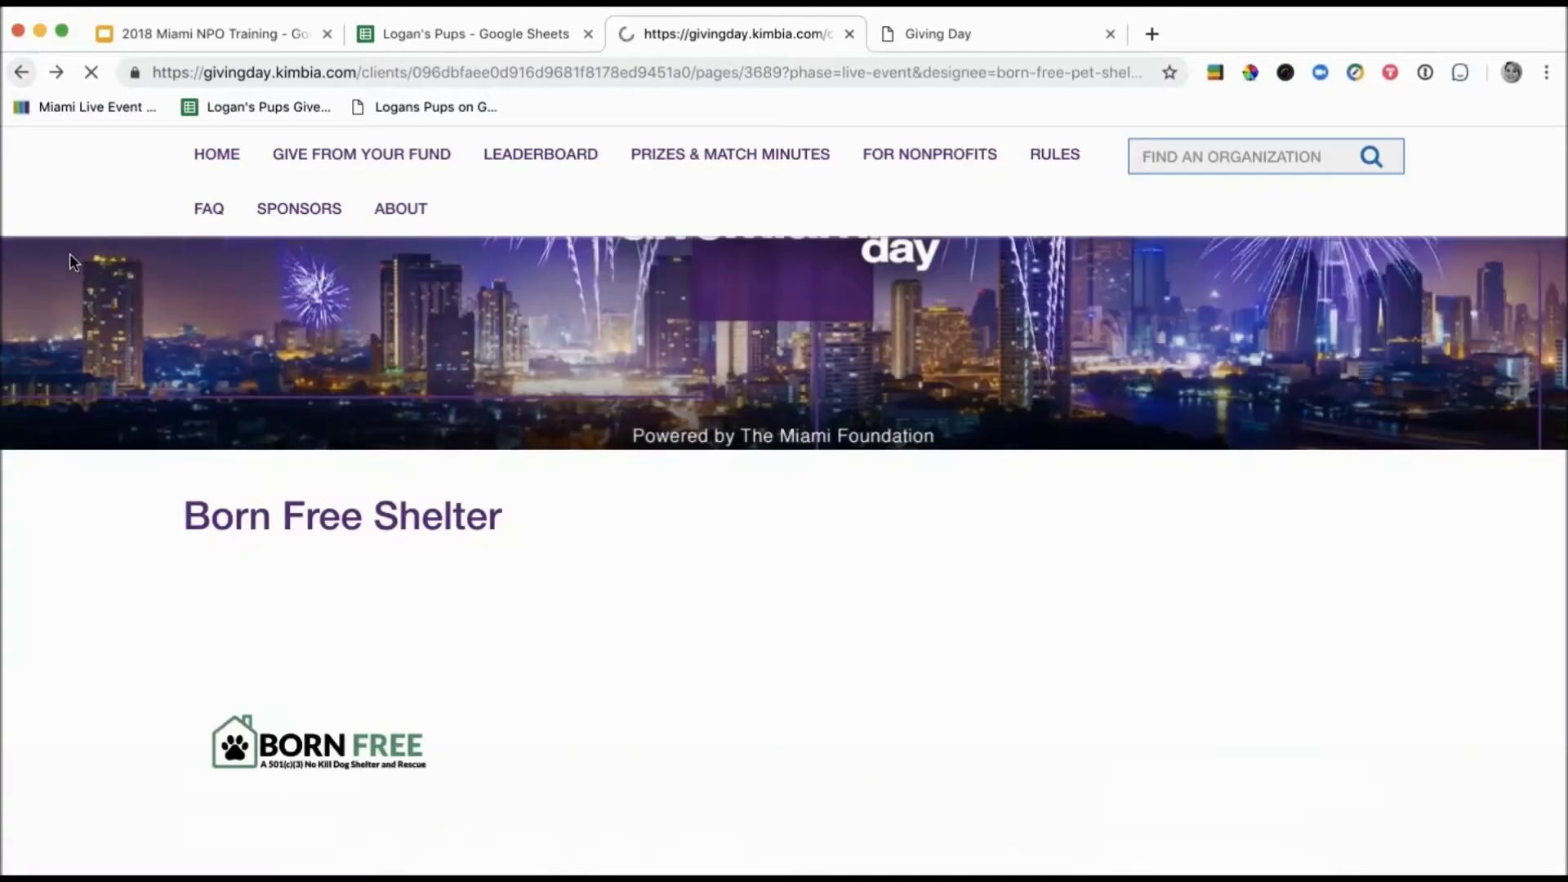
{"action": "left_click_drag", "start_coordinate": [467, 386], "coordinate": [721, 424]}
{"action": "left_click_drag", "start_coordinate": [527, 394], "coordinate": [702, 420]}
{"action": "left_click", "coordinate": [705, 423]}
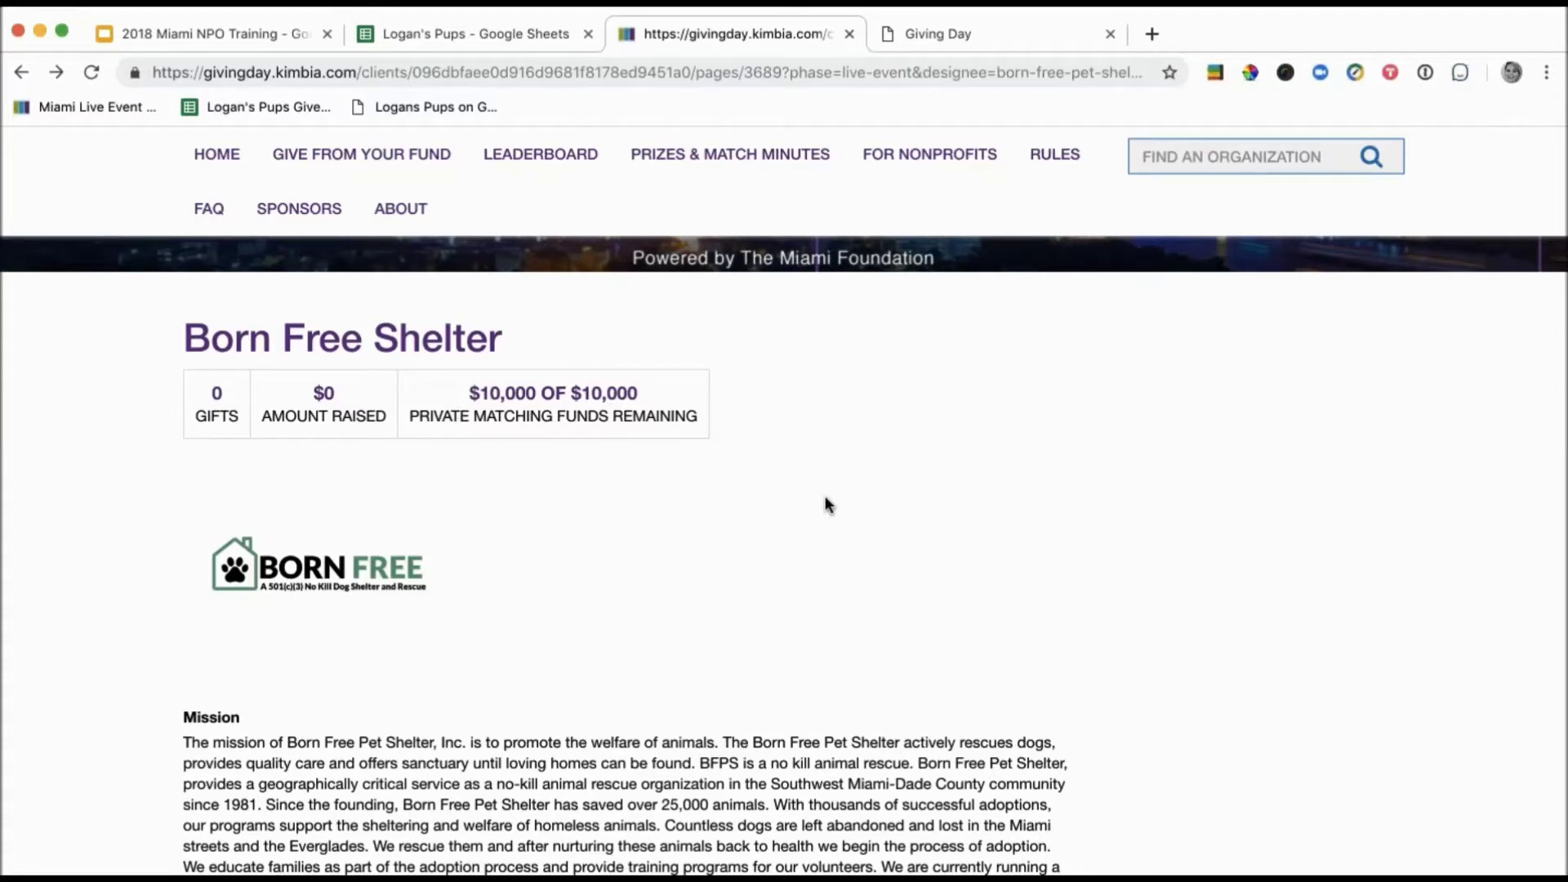
{"action": "left_click_drag", "start_coordinate": [458, 392], "coordinate": [690, 434]}
{"action": "left_click", "coordinate": [702, 426]}
- Return to the Logan's Pups sheet and review the donation report's columns from Date (Local) onward
{"action": "left_click", "coordinate": [463, 36]}
{"action": "scroll", "coordinate": [447, 541], "scroll_direction": "left", "scroll_amount": 5}
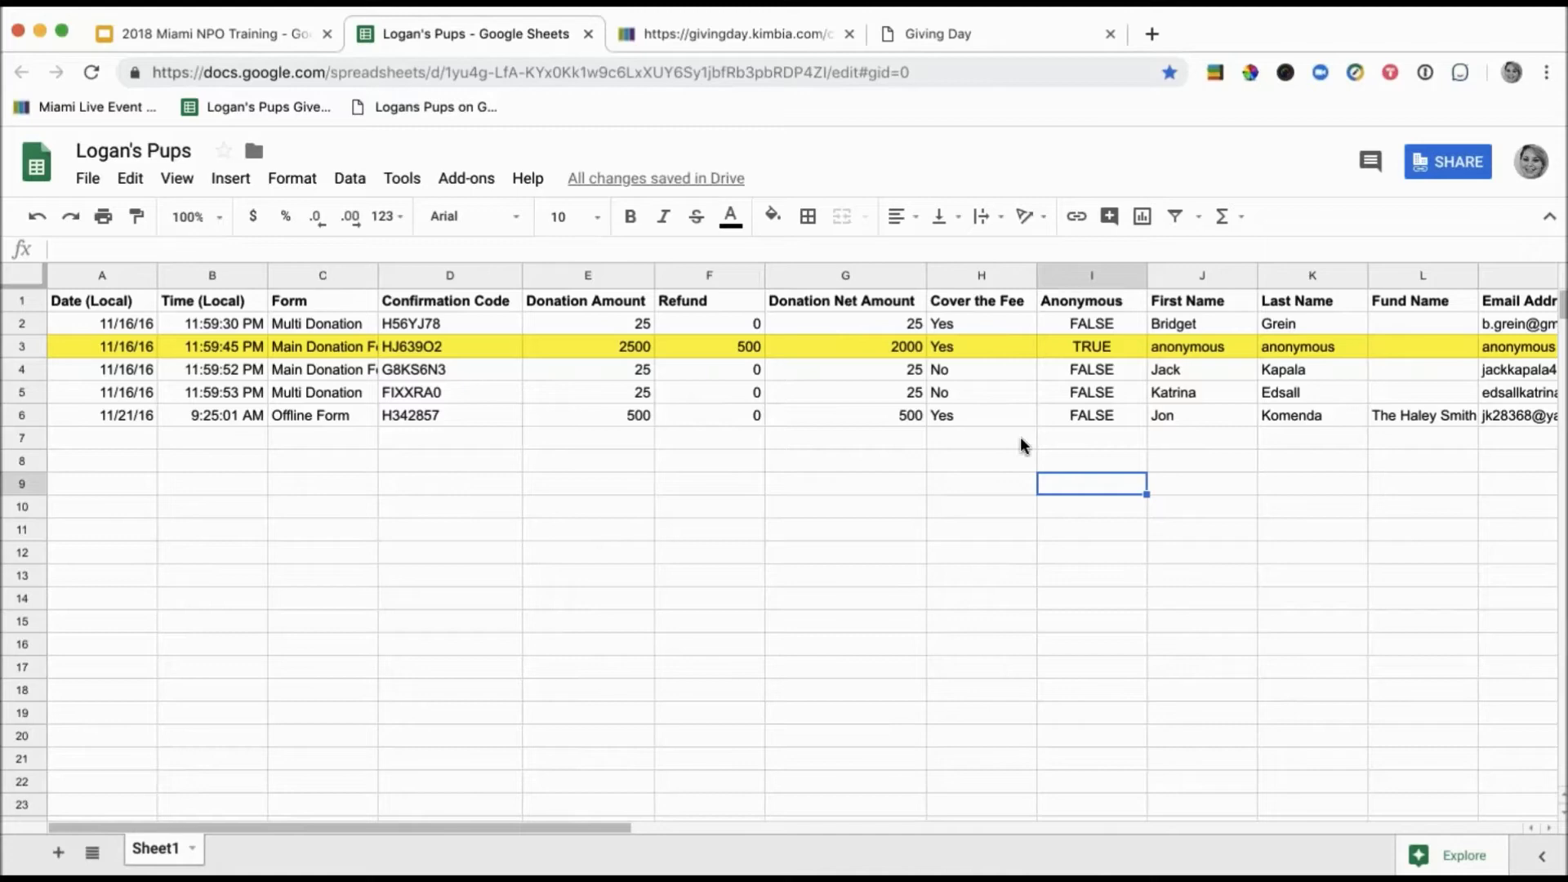
{"action": "scroll", "coordinate": [1021, 438], "scroll_direction": "right", "scroll_amount": 2}
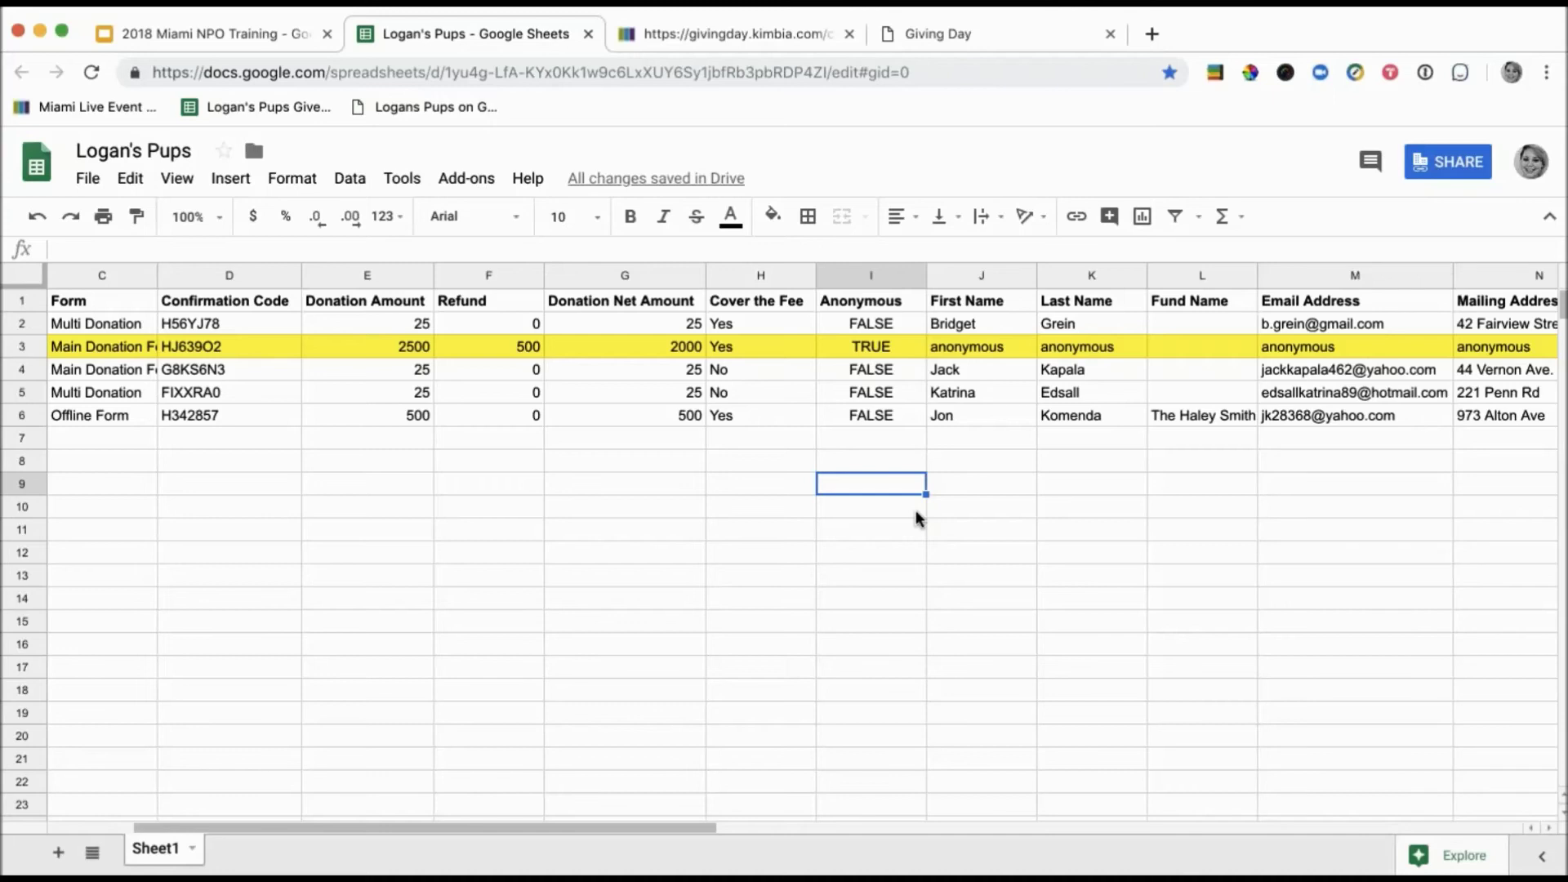
- Return to Giving Day, change the organization back to Logan's Pups, and show its Links page
{"action": "left_click", "coordinate": [964, 34]}
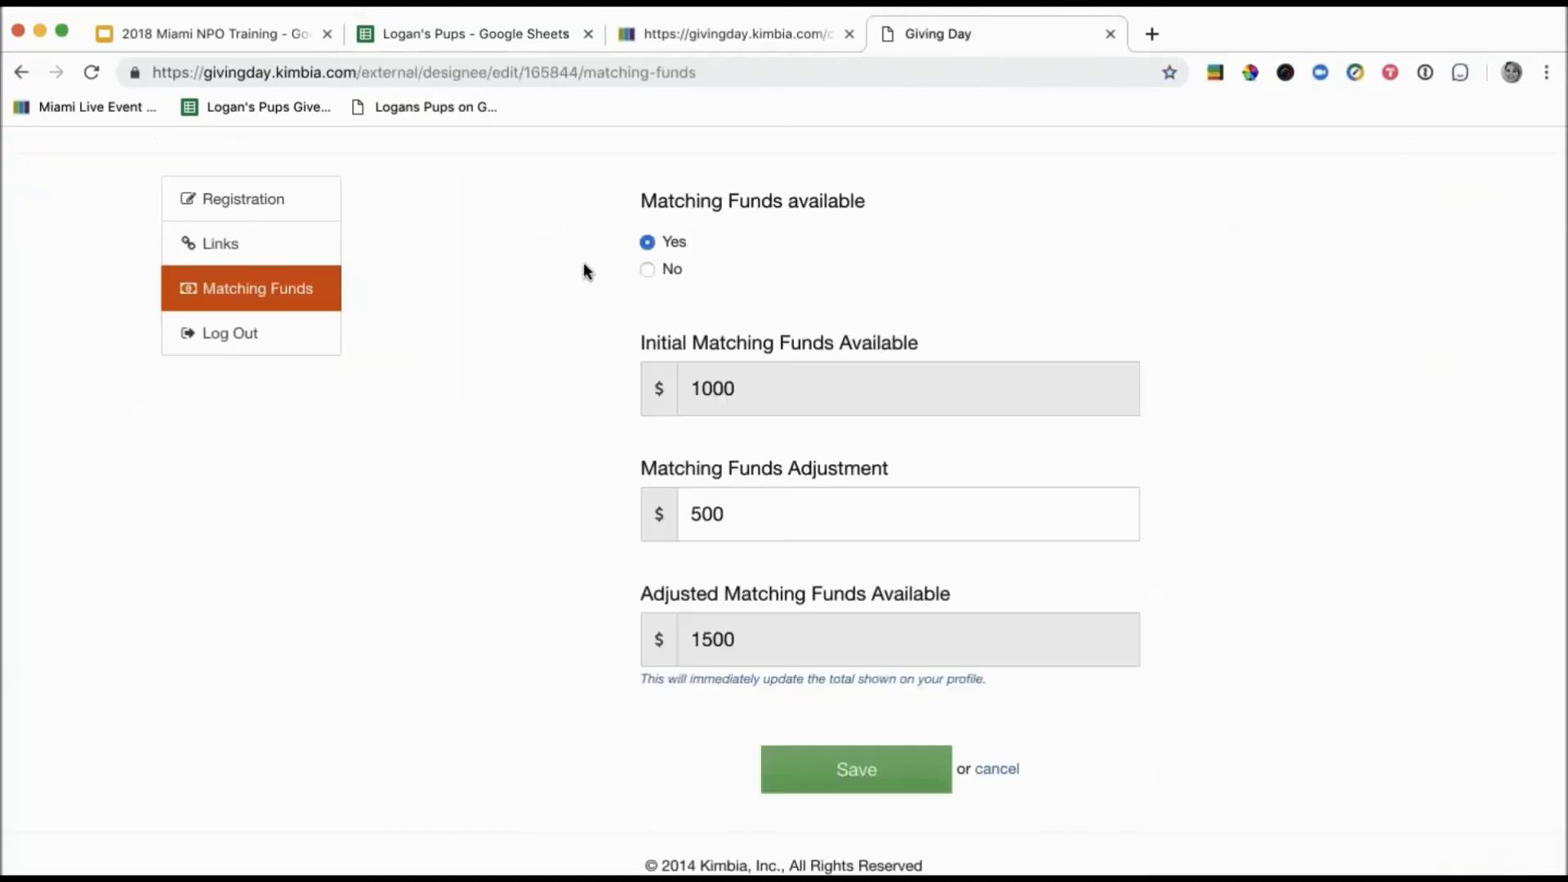
{"action": "left_click", "coordinate": [322, 247]}
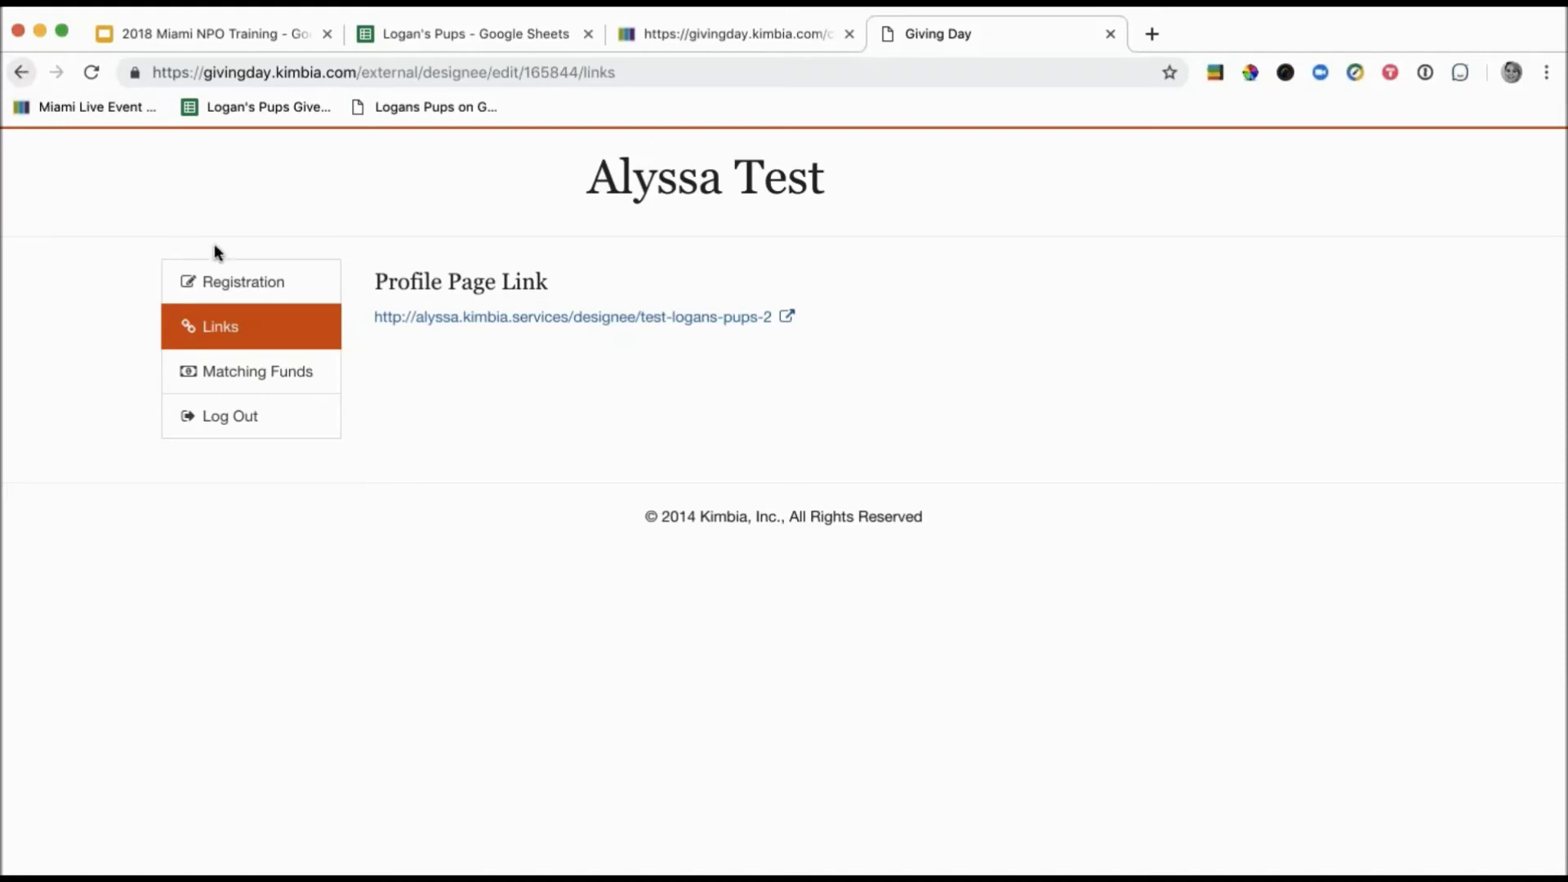
{"action": "left_click", "coordinate": [228, 281]}
{"action": "left_click", "coordinate": [1124, 308]}
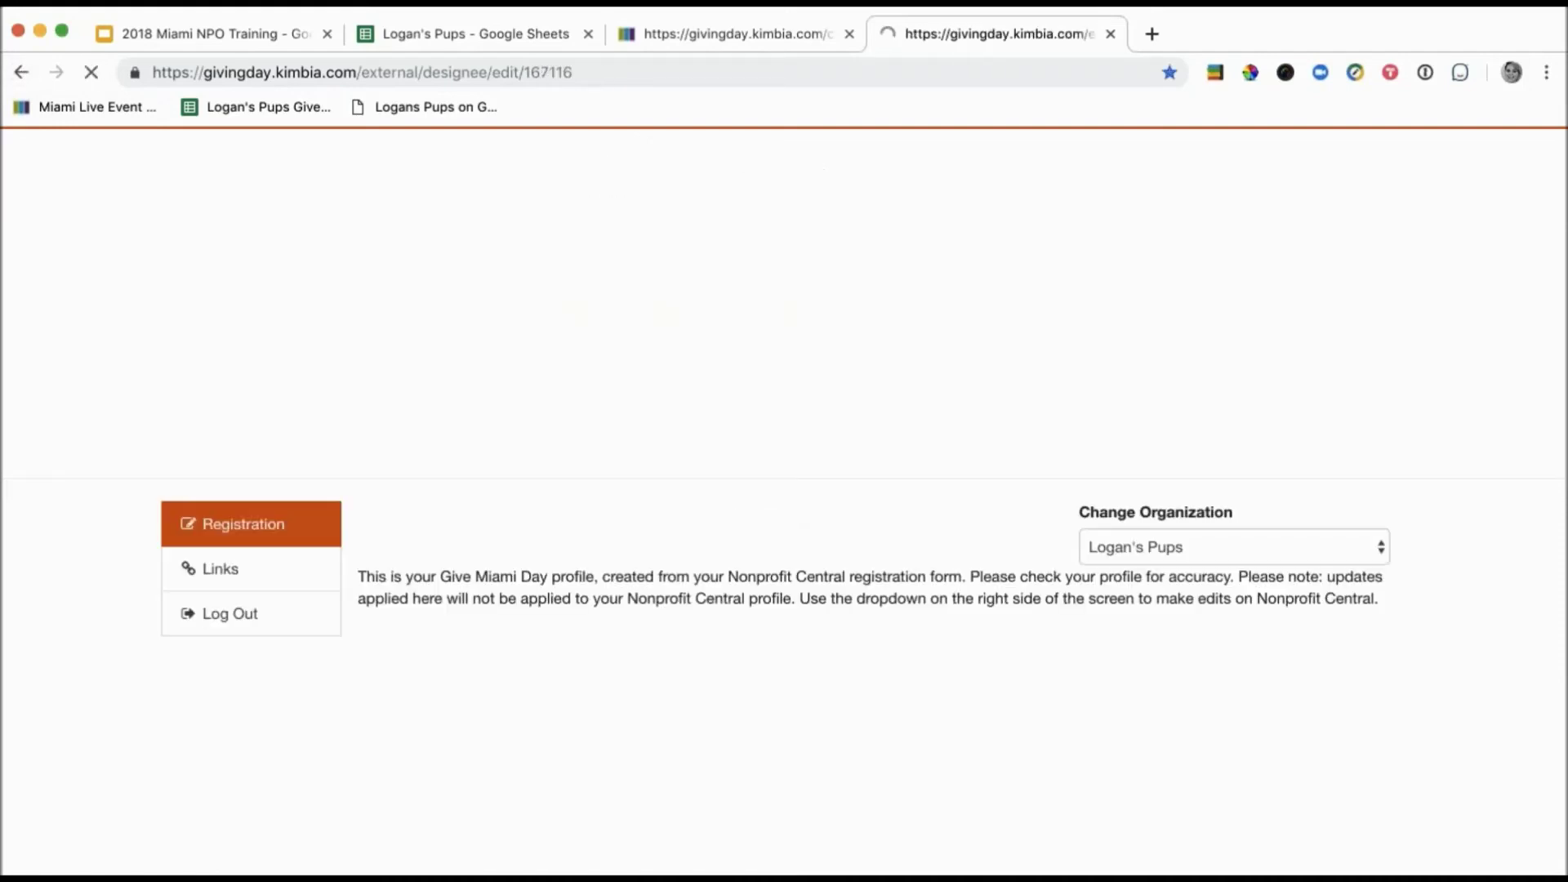
{"action": "left_click", "coordinate": [251, 567]}
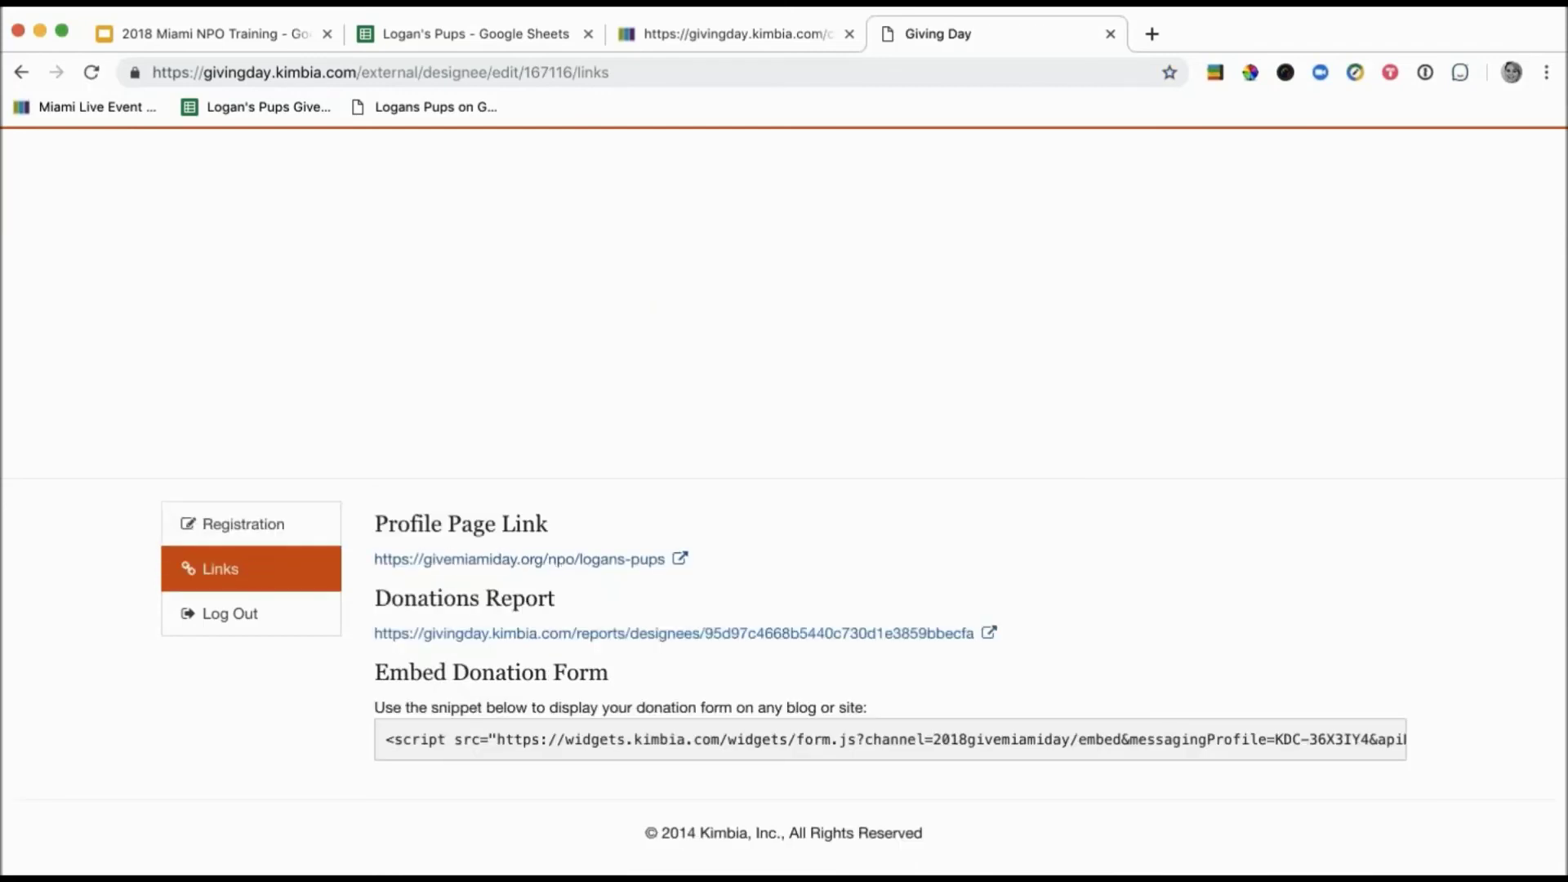